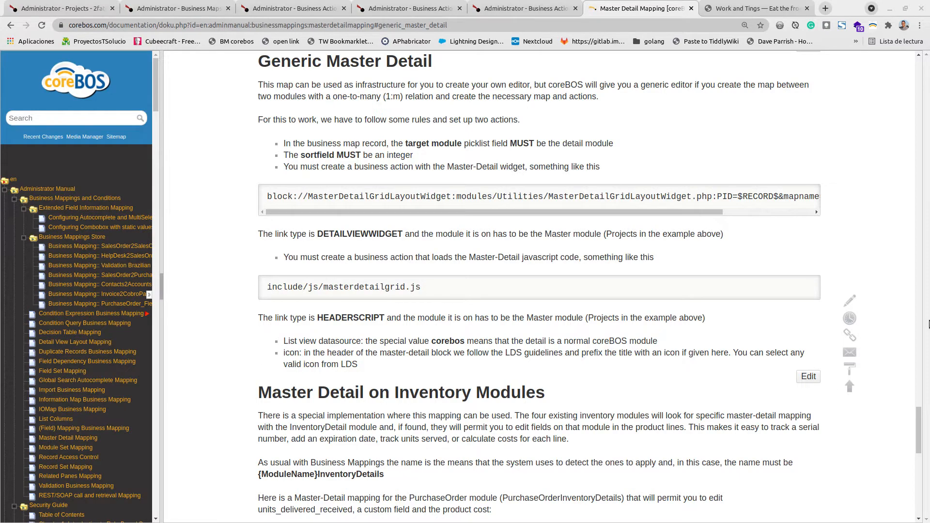
- Read the introduction and map syntax of the Master Detail Mapping documentation page
drag(919, 441, 919, 73)
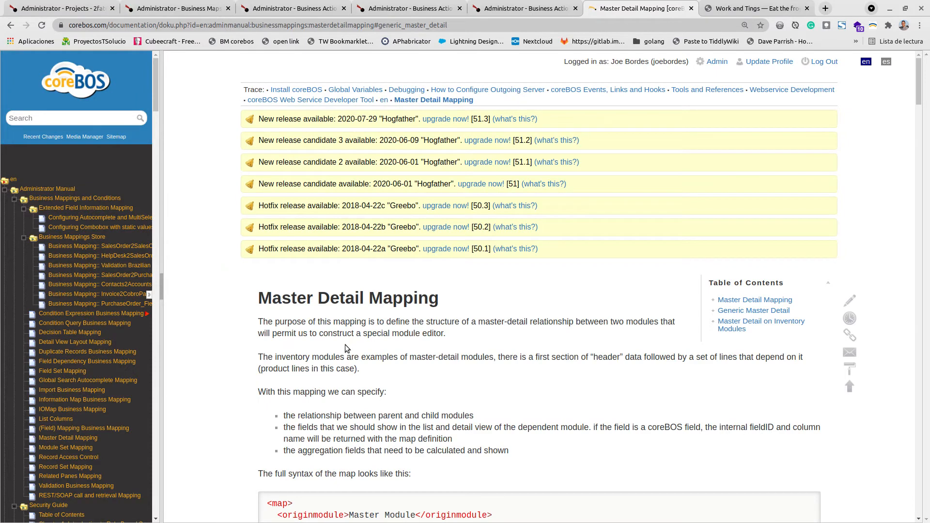
scroll(345, 344, down, 7)
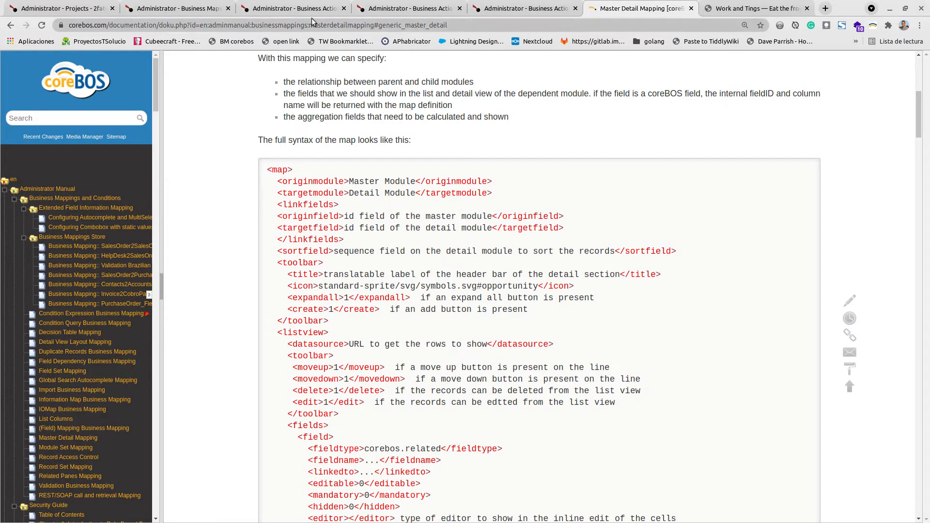
- Open invoice INV1 Boxx from the Invoice list in a new tab and examine its product line details
click(73, 8)
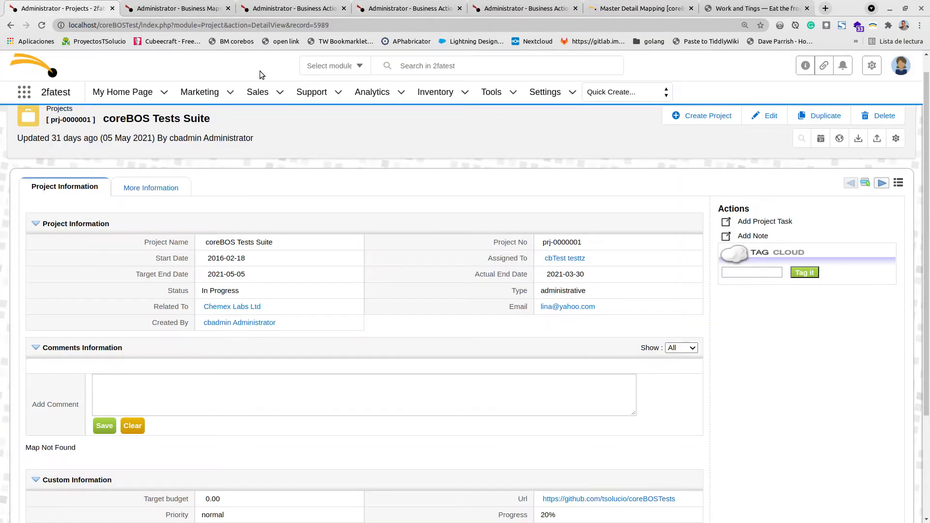
mouse_move(436, 95)
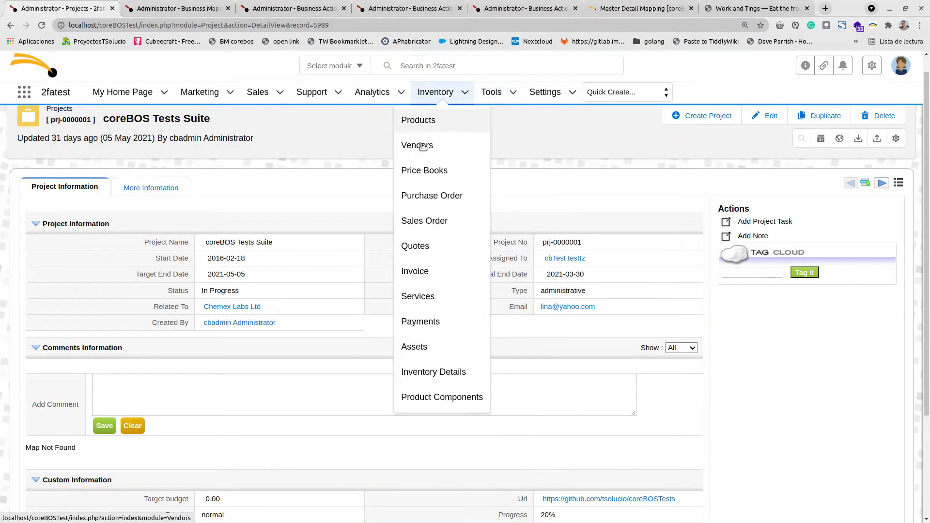
middle_click(416, 279)
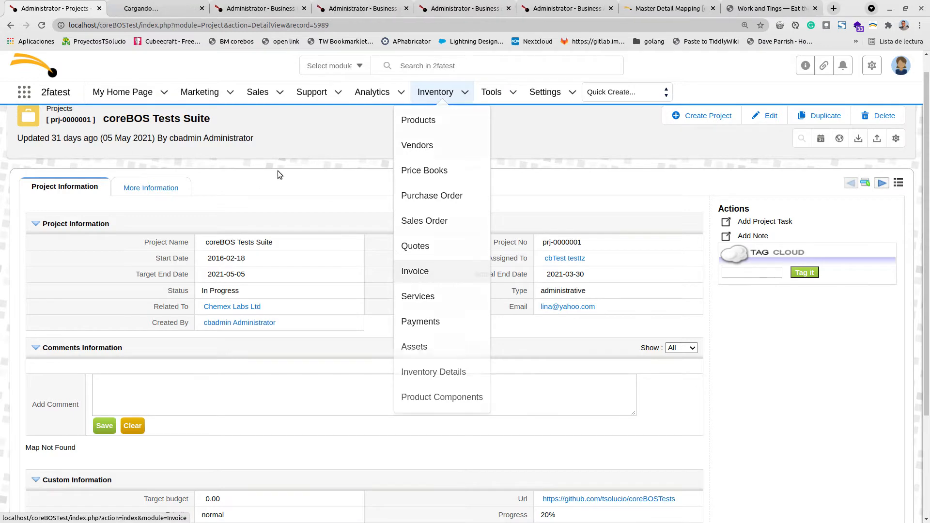
click(160, 9)
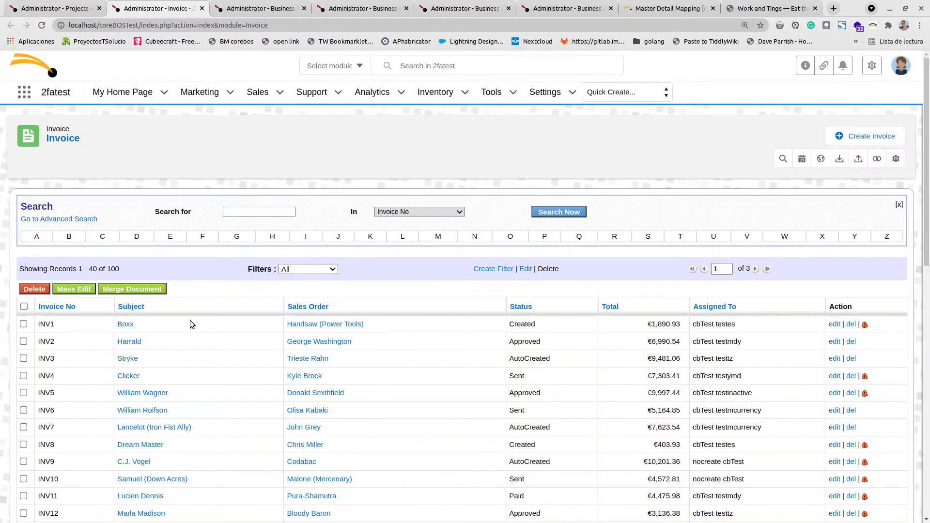
click(125, 325)
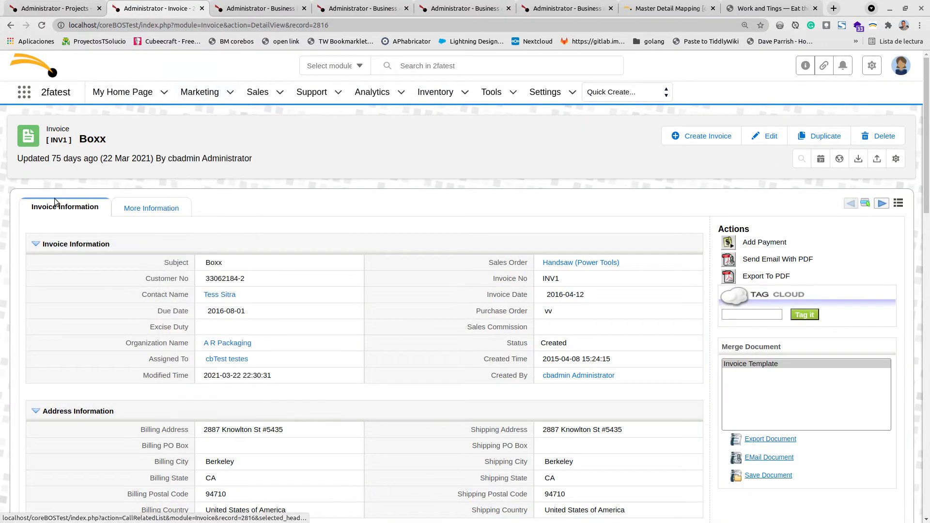
scroll(179, 313, down, 3)
scroll(180, 313, down, 1)
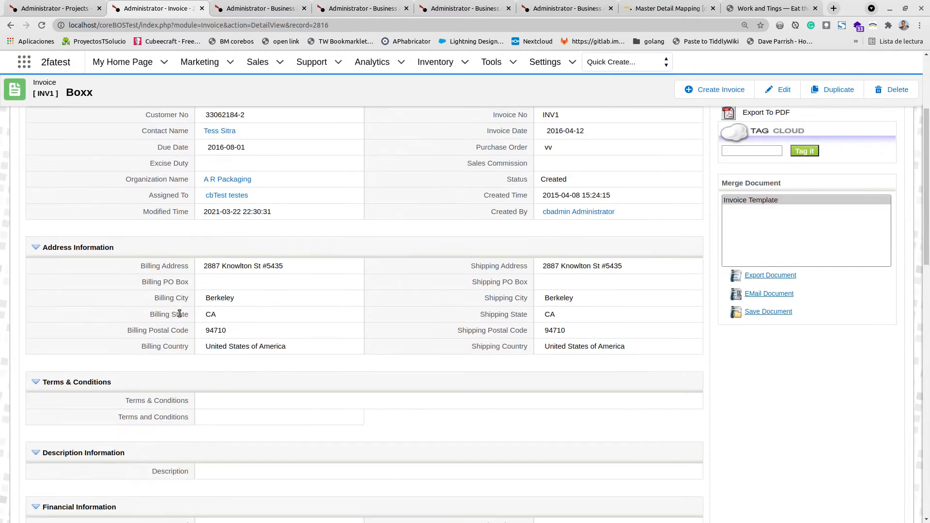
scroll(312, 256, down, 10)
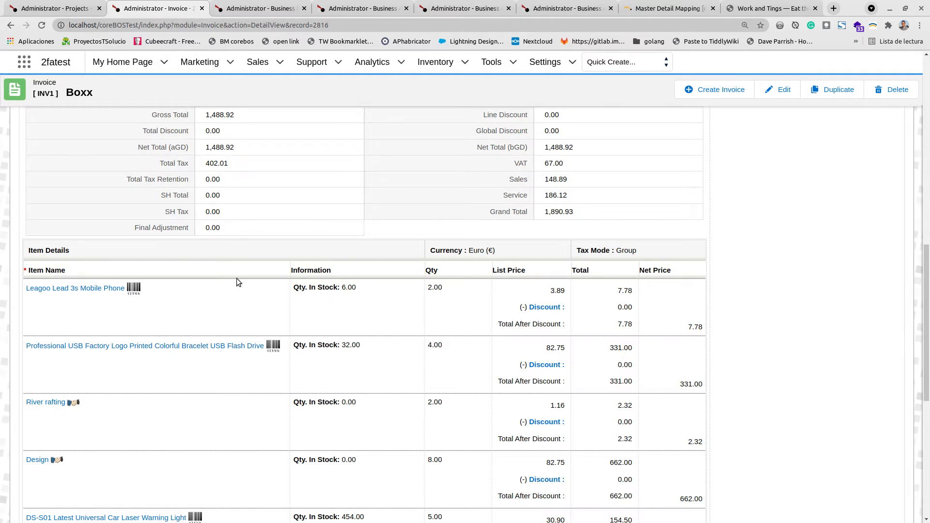
- Close the invoice tab and read the documentation's listview, detailview, aggregations and inventory-module mapping examples
click(202, 8)
click(542, 9)
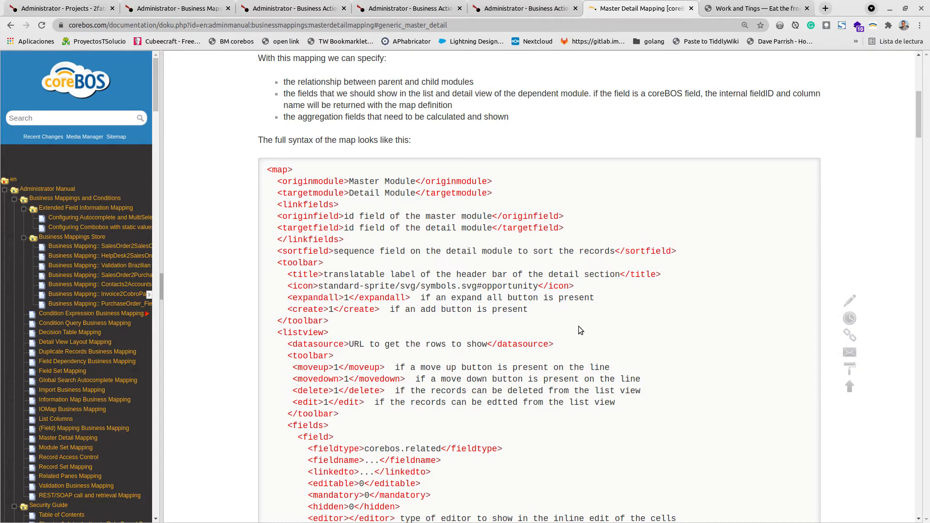
scroll(581, 326, down, 5)
scroll(587, 324, down, 15)
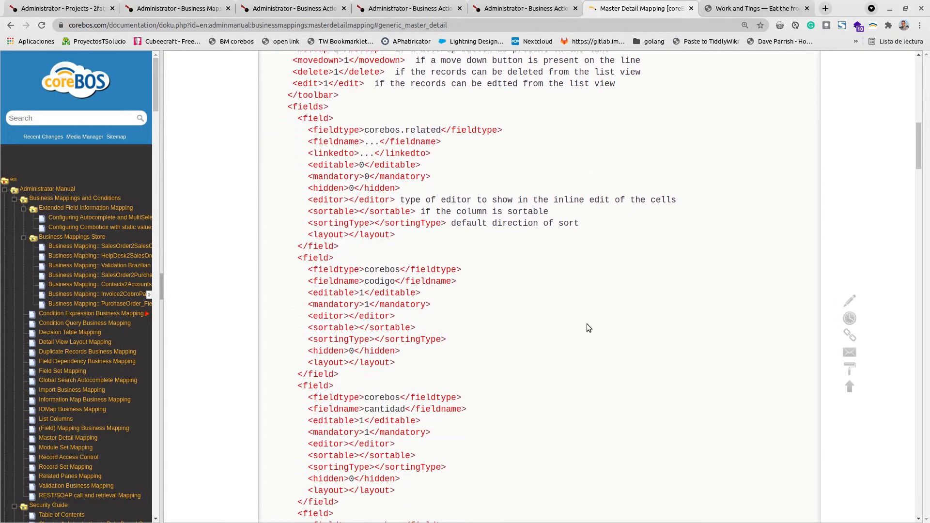
scroll(586, 323, down, 20)
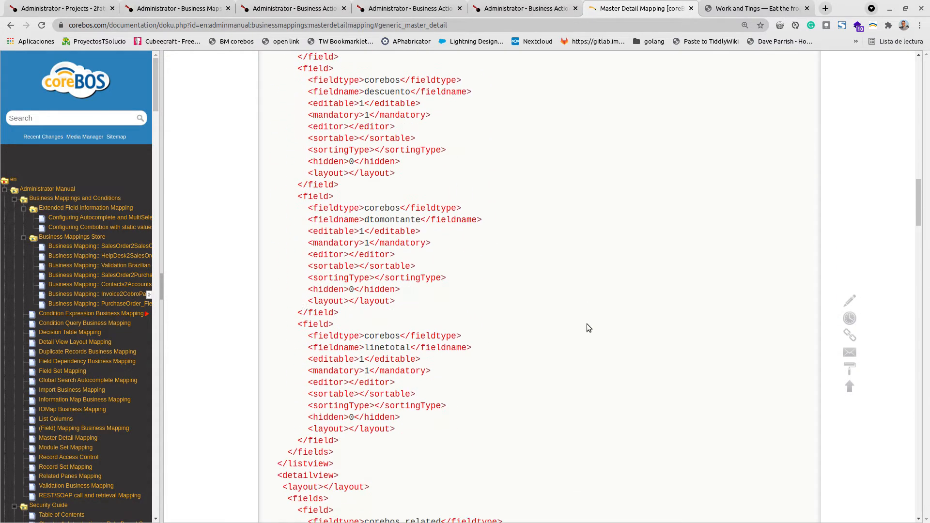
scroll(582, 328, down, 5)
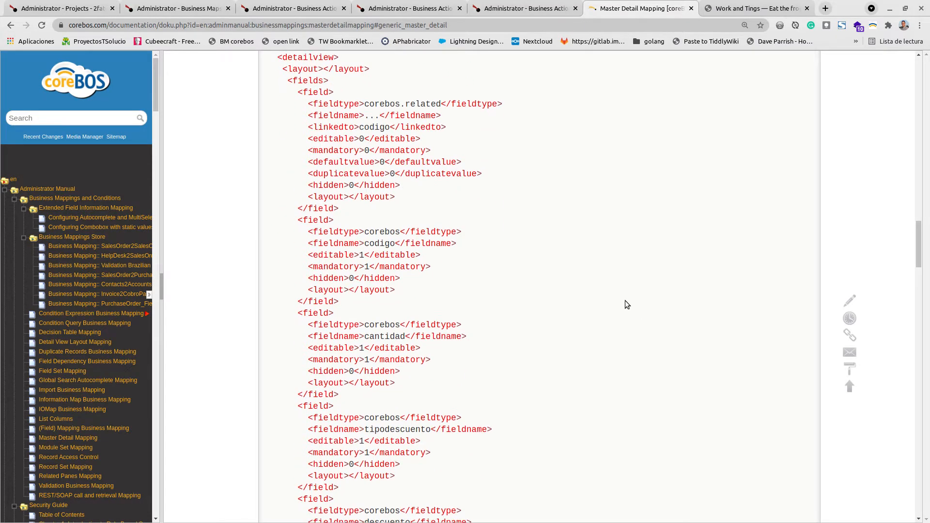
scroll(625, 300, down, 20)
scroll(625, 306, down, 20)
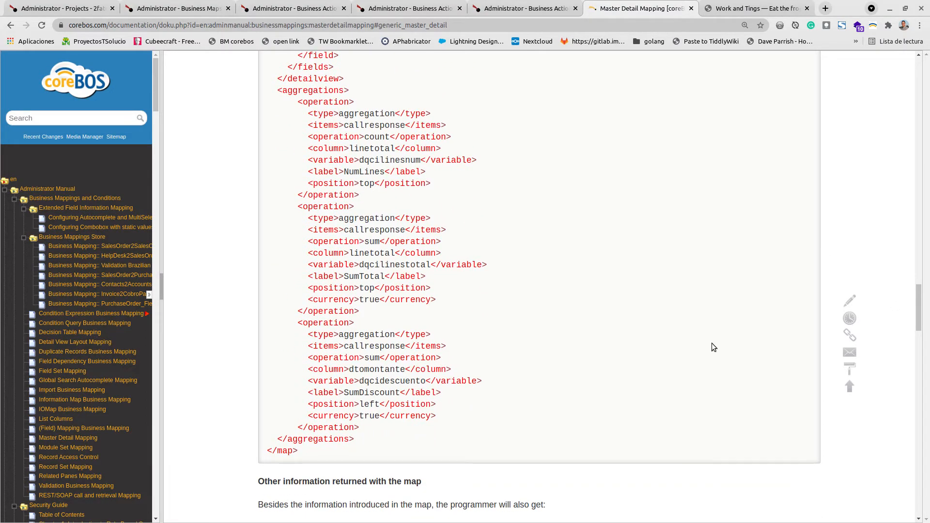
scroll(669, 349, down, 20)
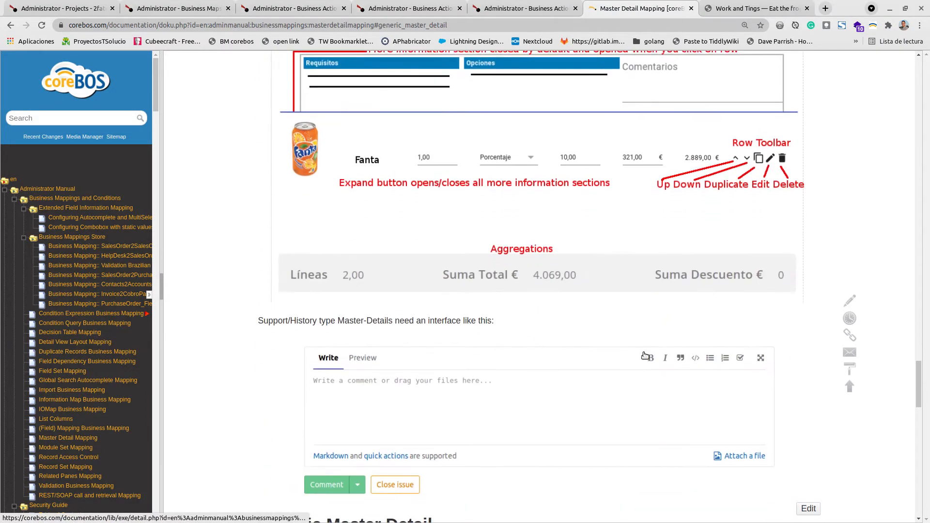
scroll(613, 367, down, 12)
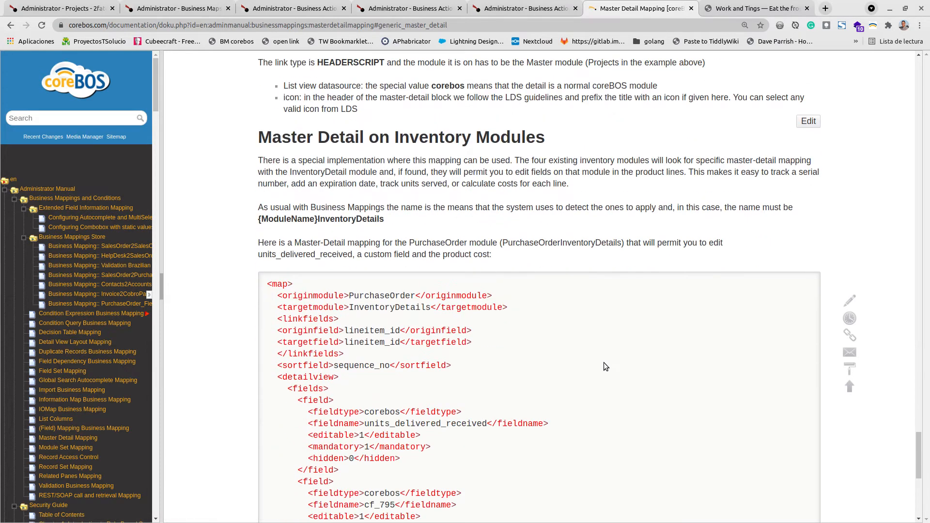
scroll(358, 226, down, 3)
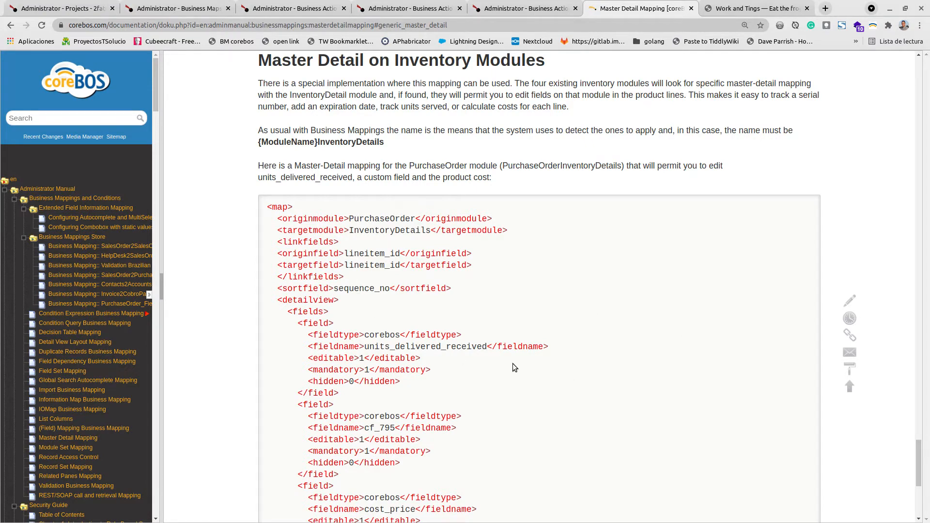
scroll(513, 363, up, 1)
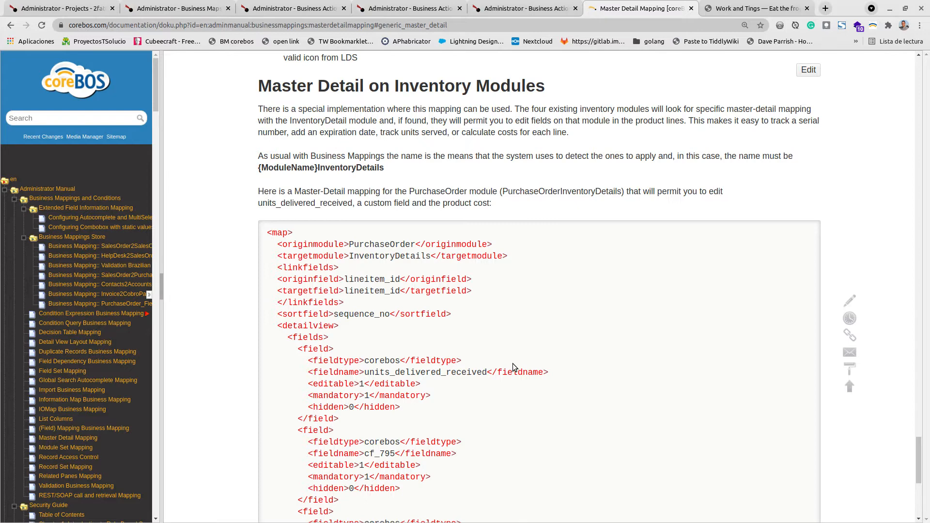
scroll(470, 376, up, 13)
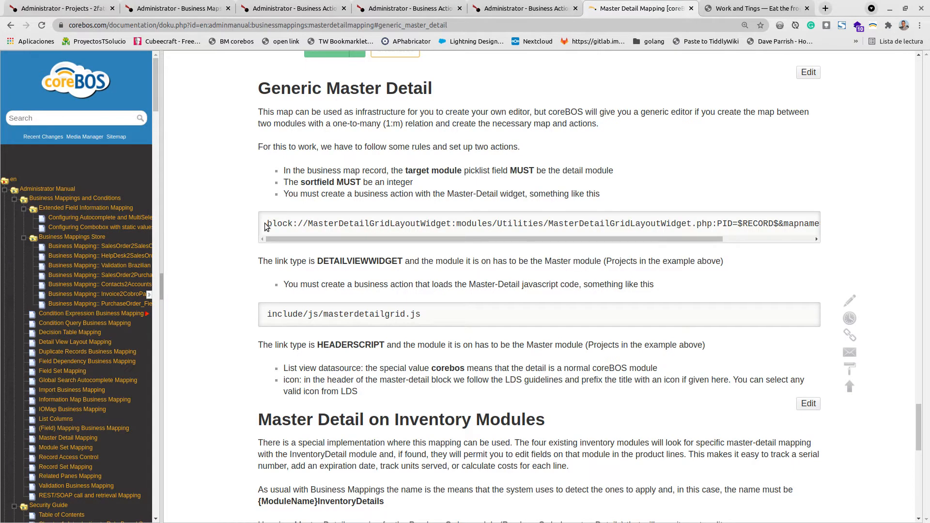
- Highlight in turn the widget name, script path, PID parameter and mapname Project-ProjectTask in the Master-Detail business action example
drag(267, 226, 778, 224)
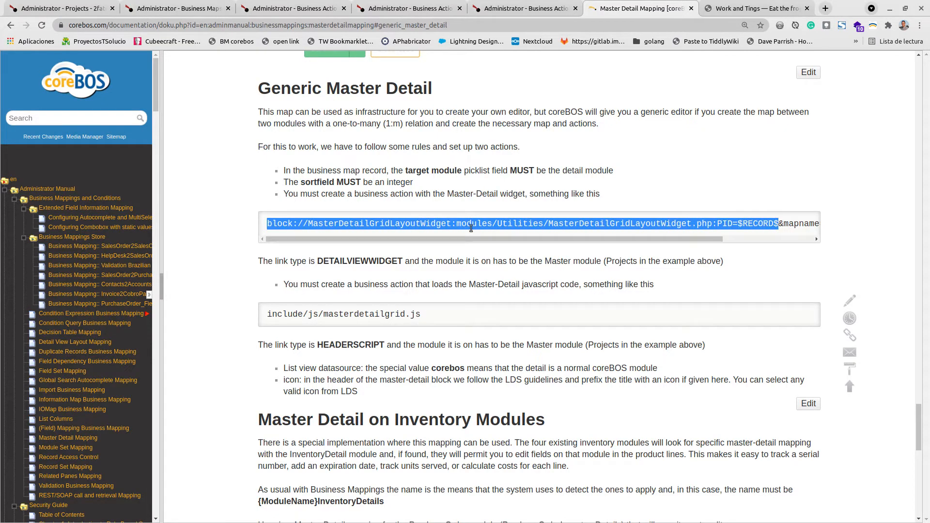
click(357, 221)
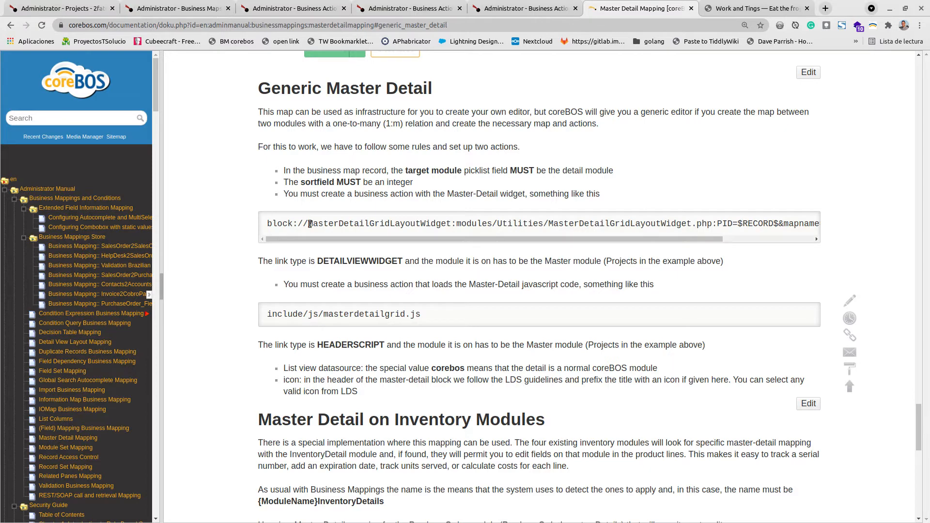
drag(309, 223, 453, 225)
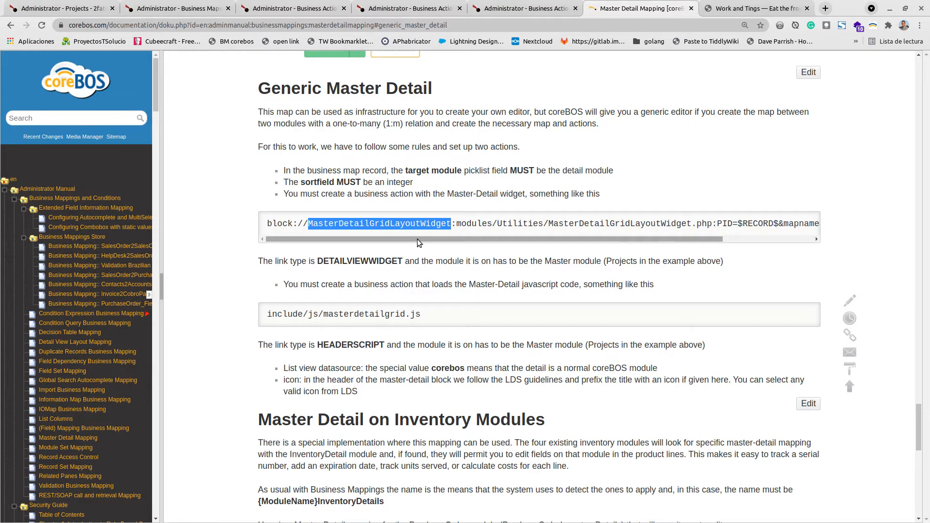
click(328, 226)
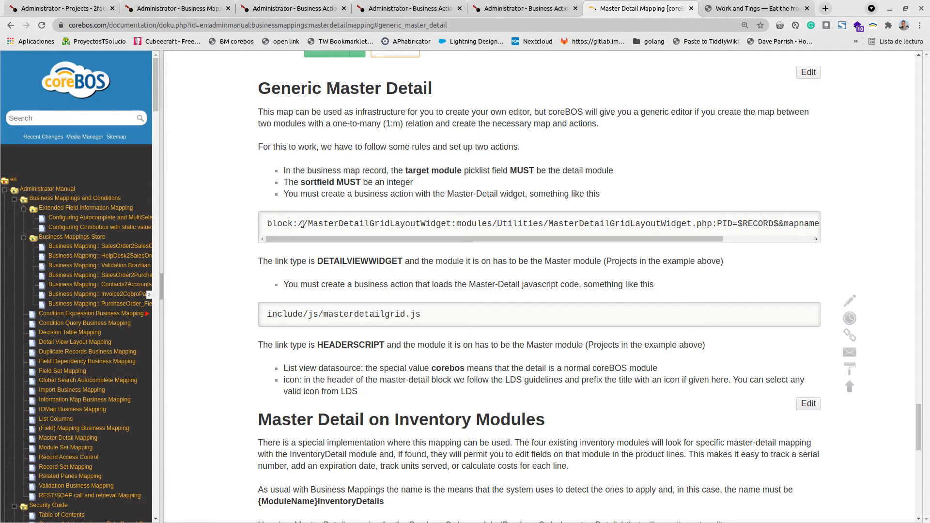
drag(308, 224, 861, 238)
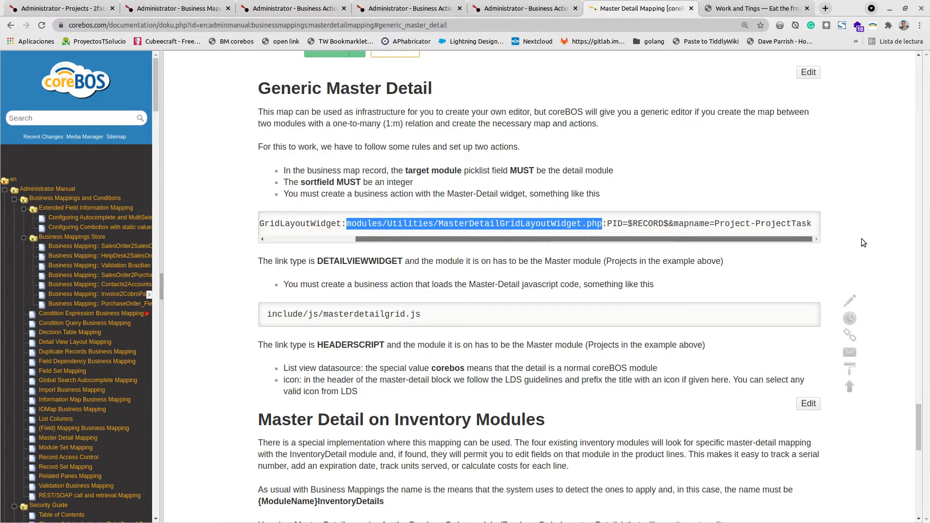
click(605, 224)
drag(605, 223, 812, 226)
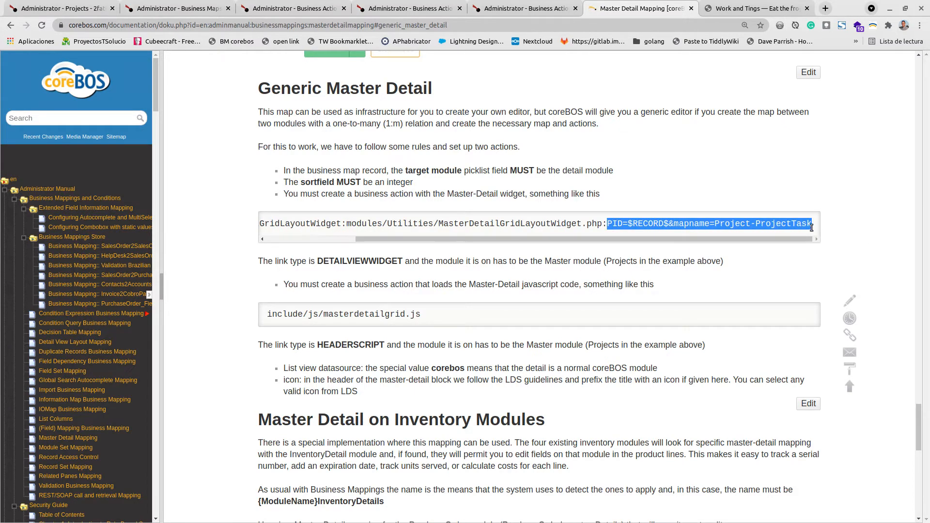
click(612, 227)
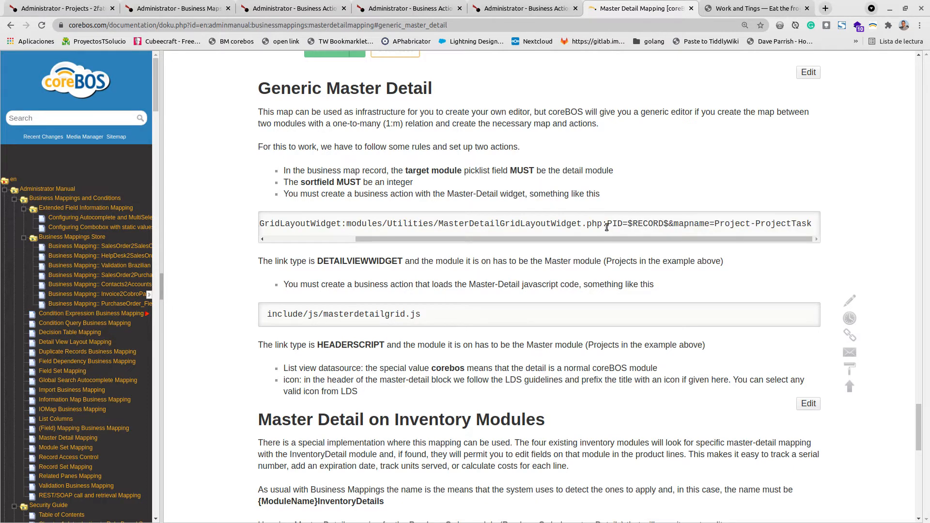
drag(607, 226, 815, 224)
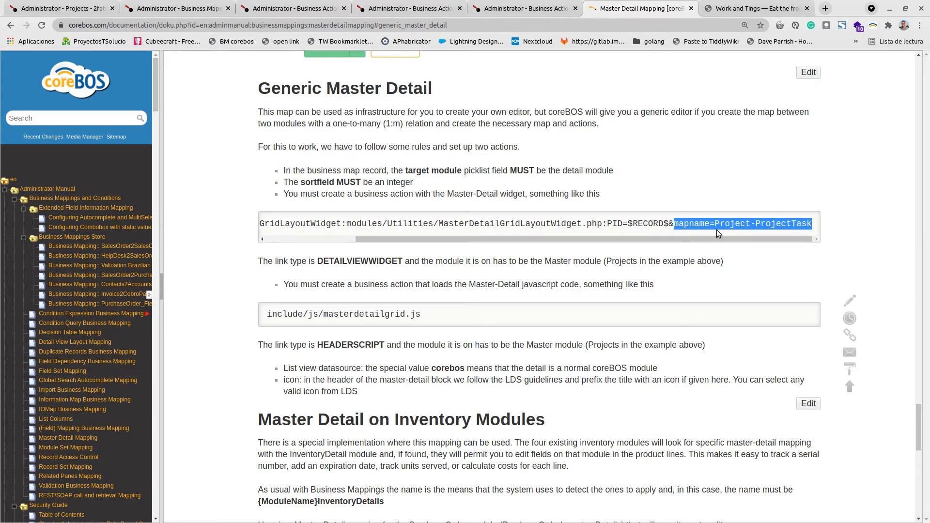
drag(715, 224, 813, 226)
- Review the coreBOS Tests Suite project's related Project Tasks list, then return to its Project Information
click(32, 5)
mouse_move(134, 197)
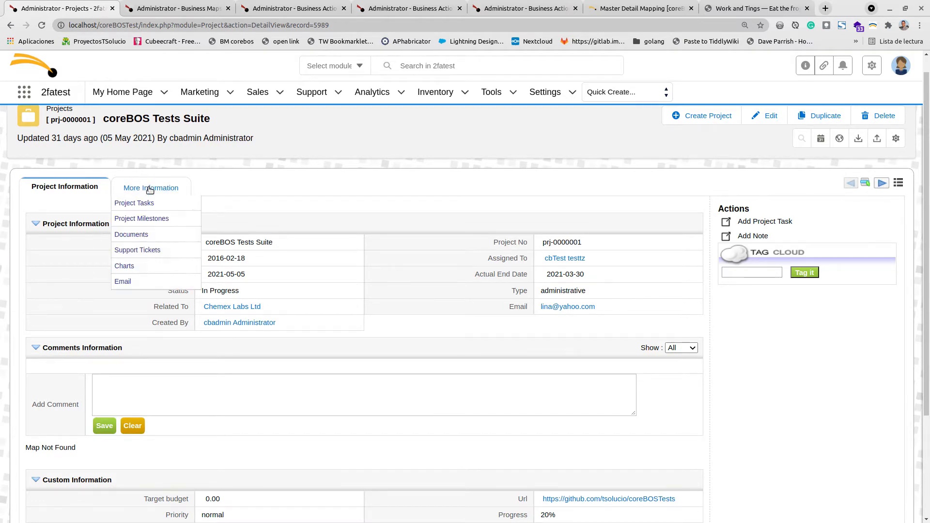
click(144, 205)
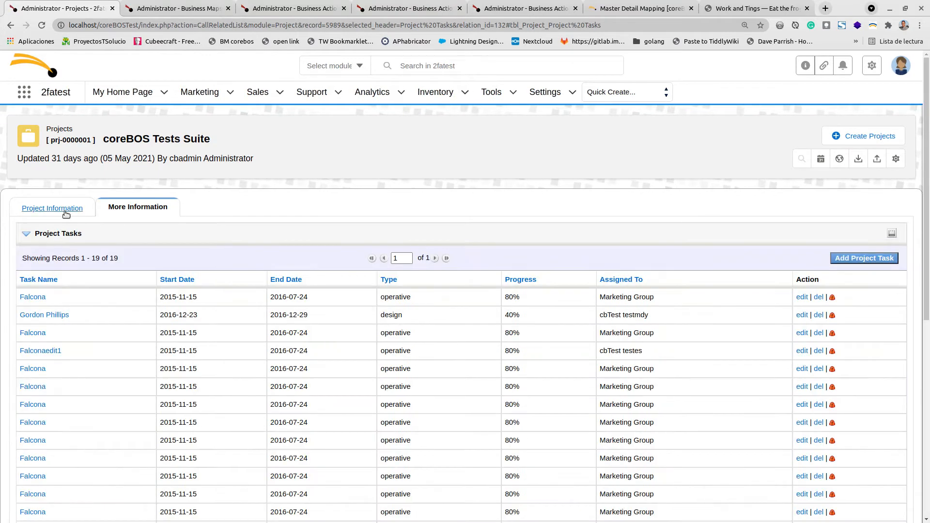
scroll(292, 232, down, 5)
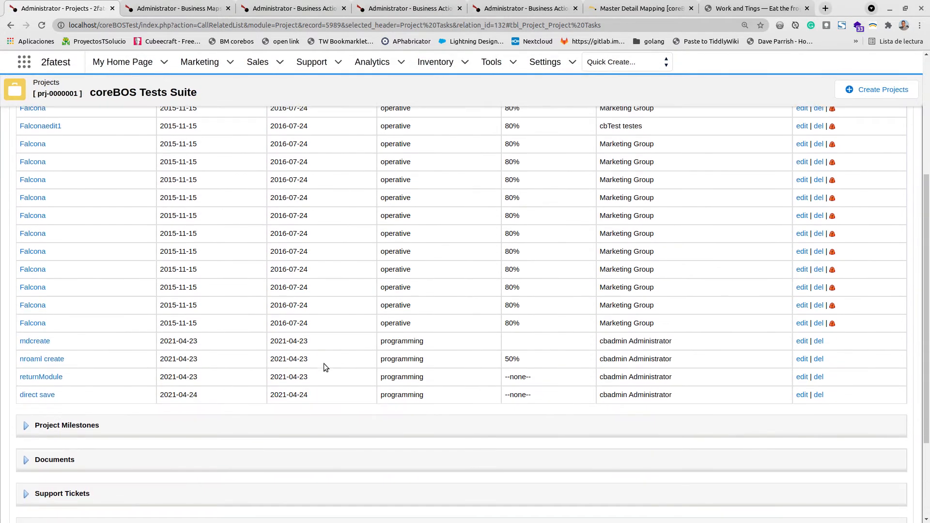
scroll(323, 363, up, 5)
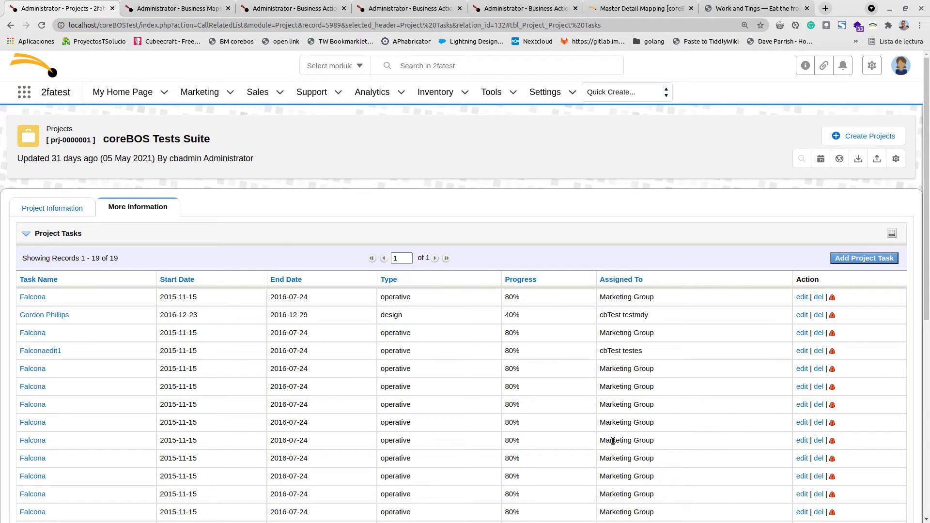
click(52, 210)
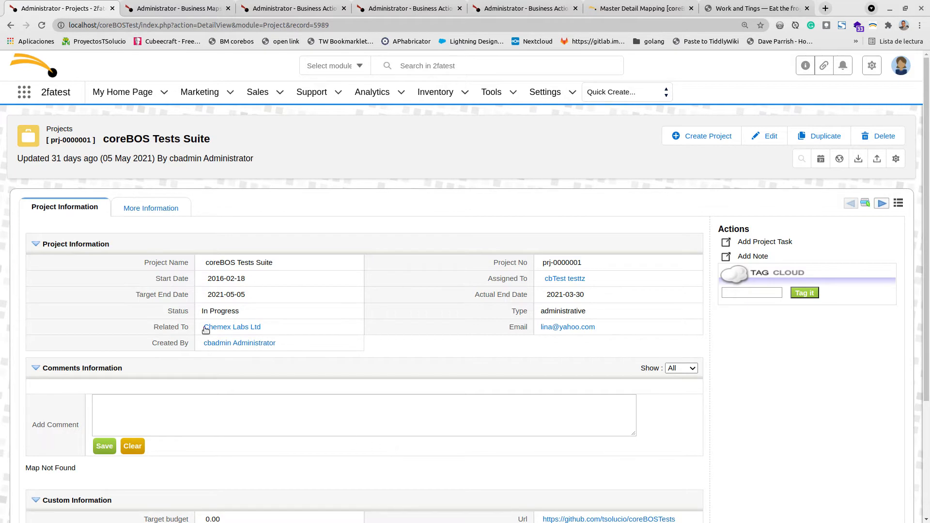
click(605, 11)
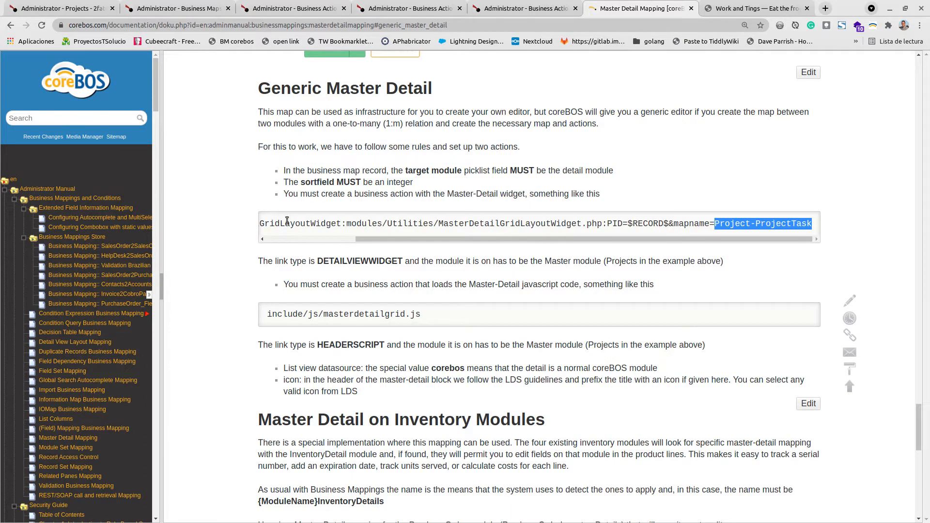
click(73, 10)
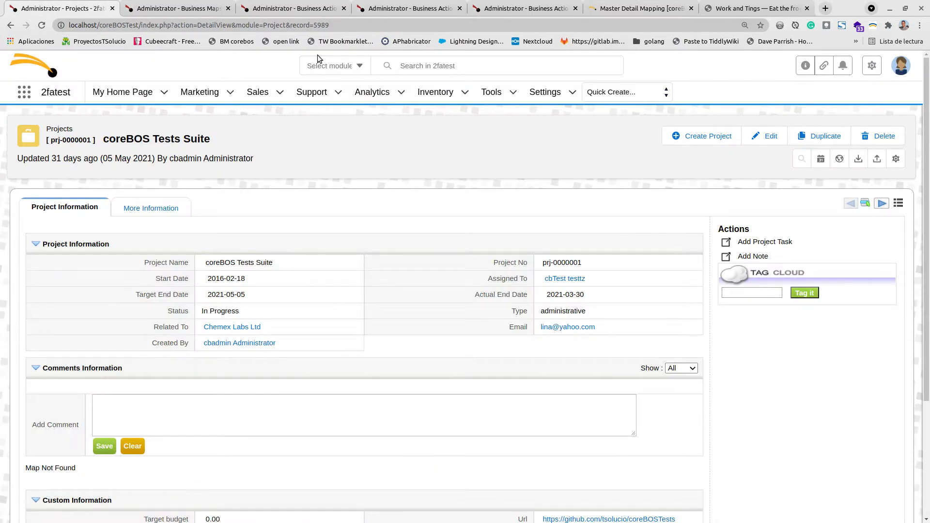
- Highlight the include/js/masterdetailgrid.js script path and the HEADERSCRIPT link type in the Generic Master Detail documentation
click(629, 8)
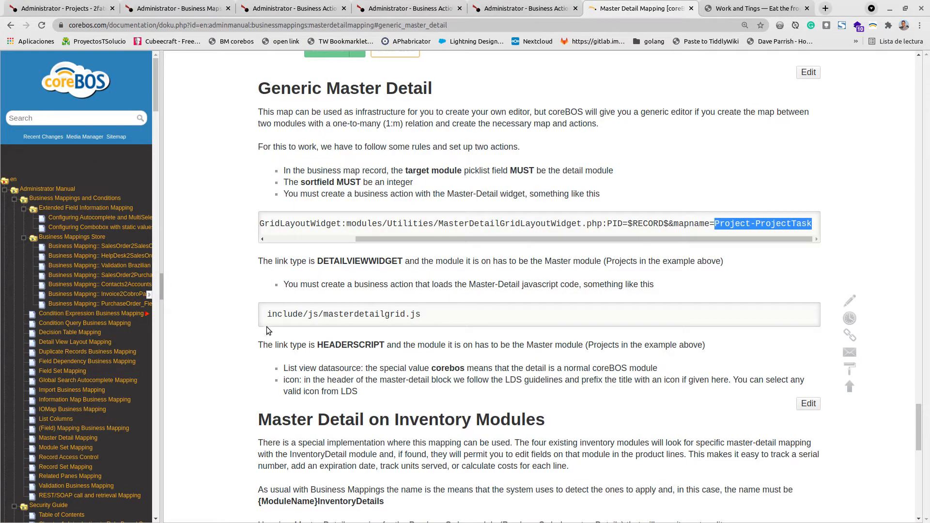
drag(268, 316, 308, 315)
click(450, 309)
triple_click(449, 310)
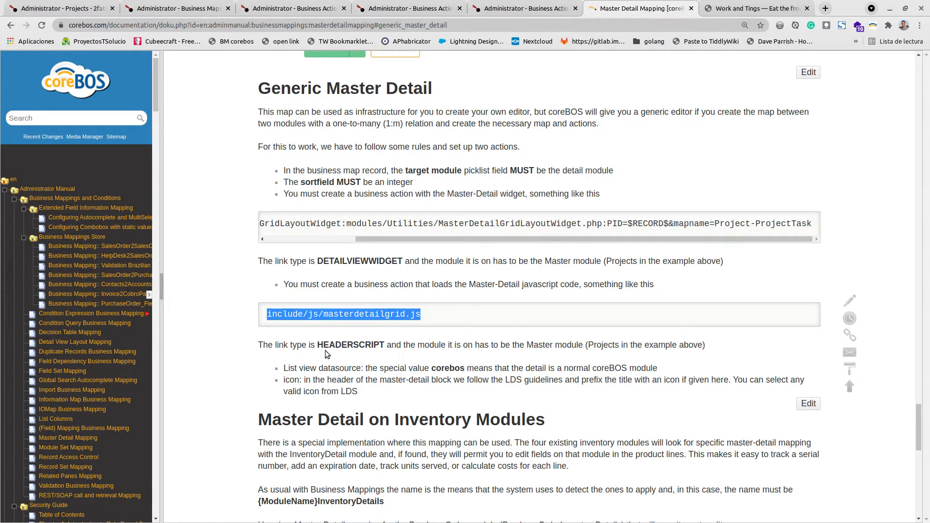
click(338, 344)
double_click(338, 345)
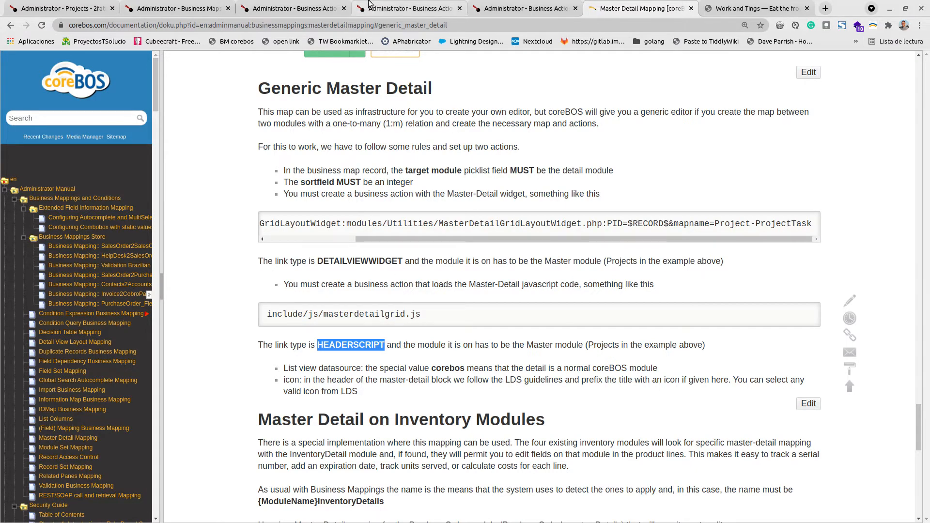
- Review the MDJS entry in the Business Actions list and open the EditProjectTasks and MDJS business action records
click(292, 15)
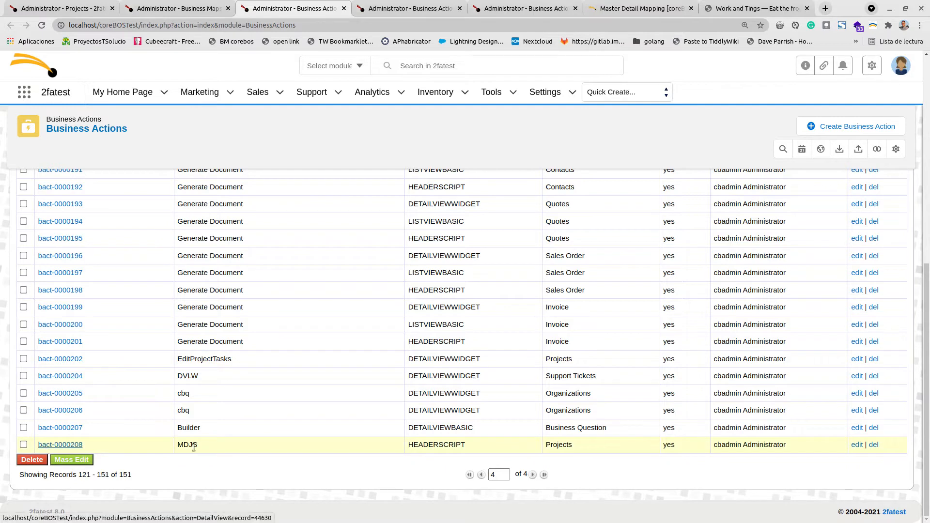
drag(182, 444, 197, 446)
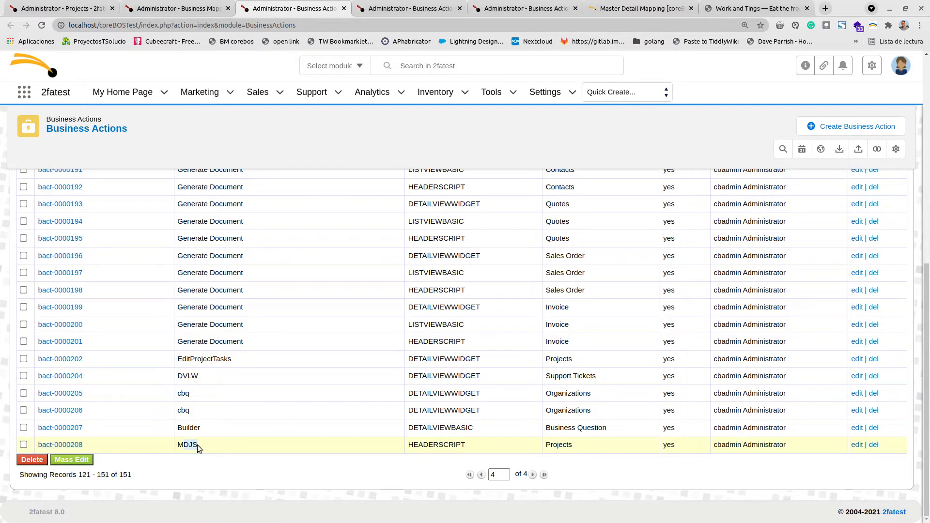
click(390, 5)
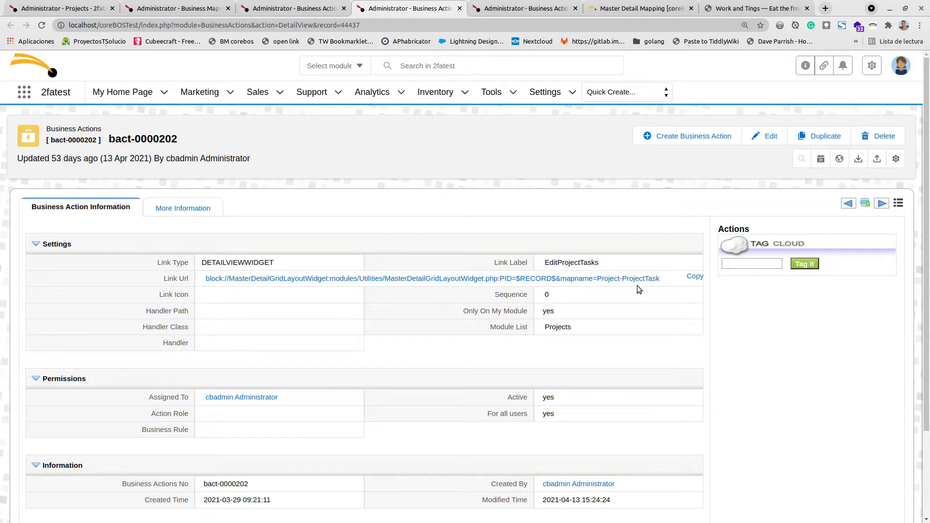
click(518, 5)
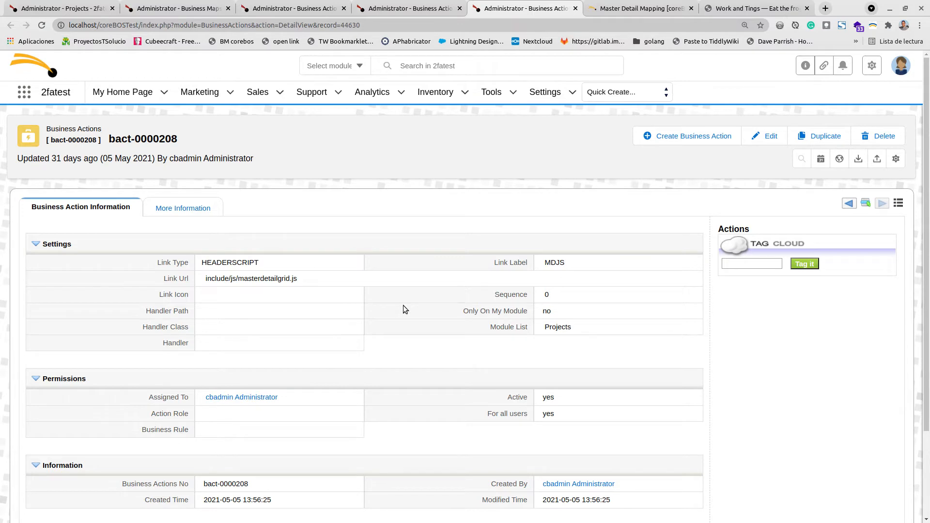
- Close the business action tabs and highlight the Map Not Found message on the coreBOS Tests Suite project
click(460, 9)
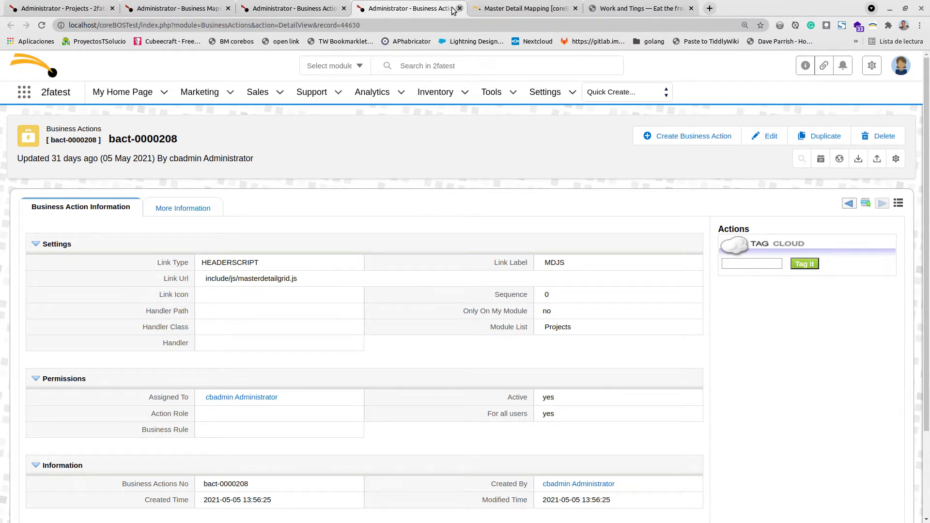
click(463, 8)
click(345, 8)
click(79, 9)
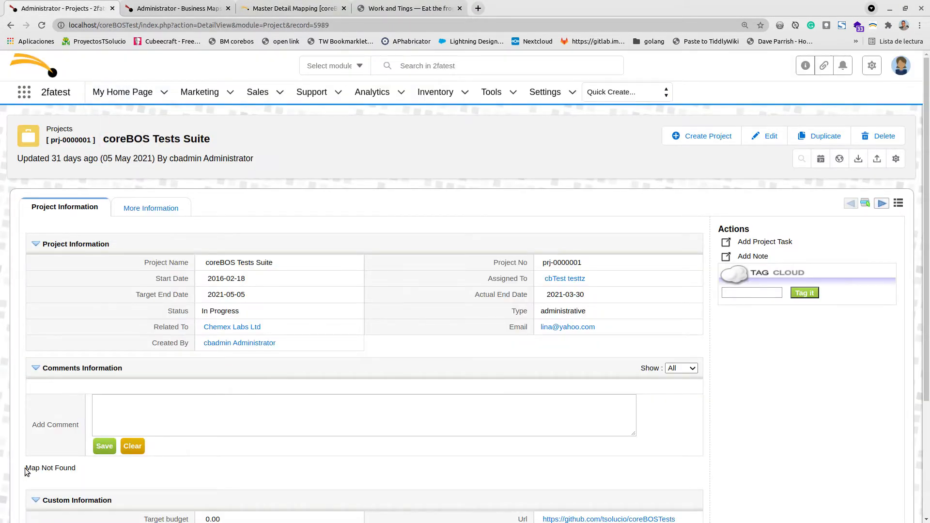
drag(25, 468, 83, 470)
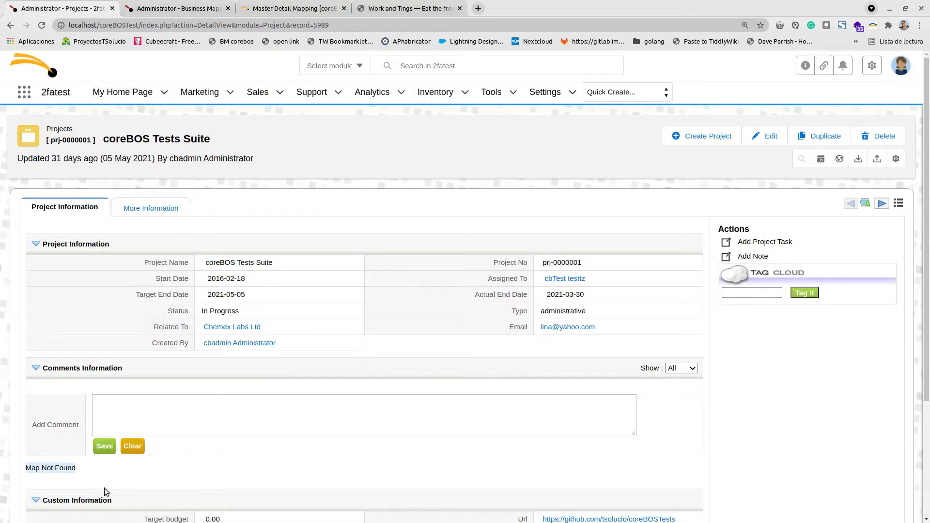
- Open the browser developer tools on the project page and browse the Sources file tree
right_click(406, 195)
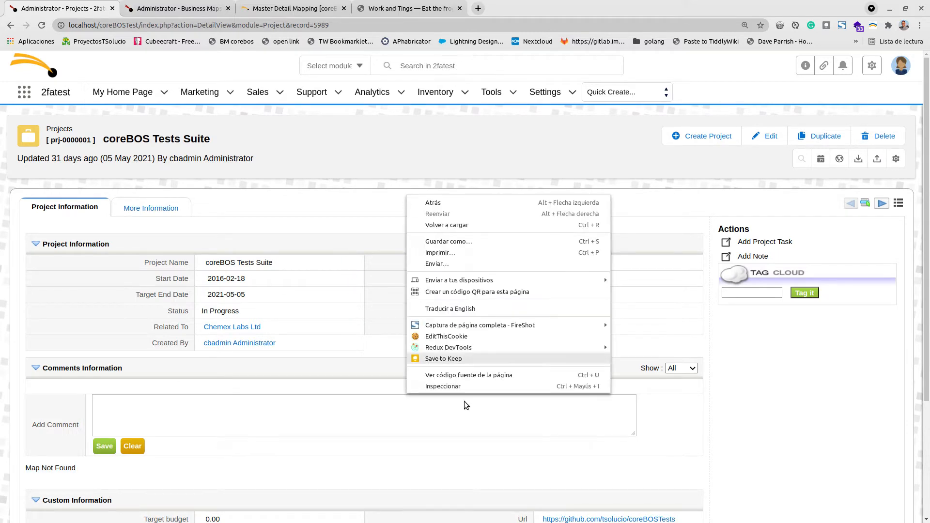
click(455, 388)
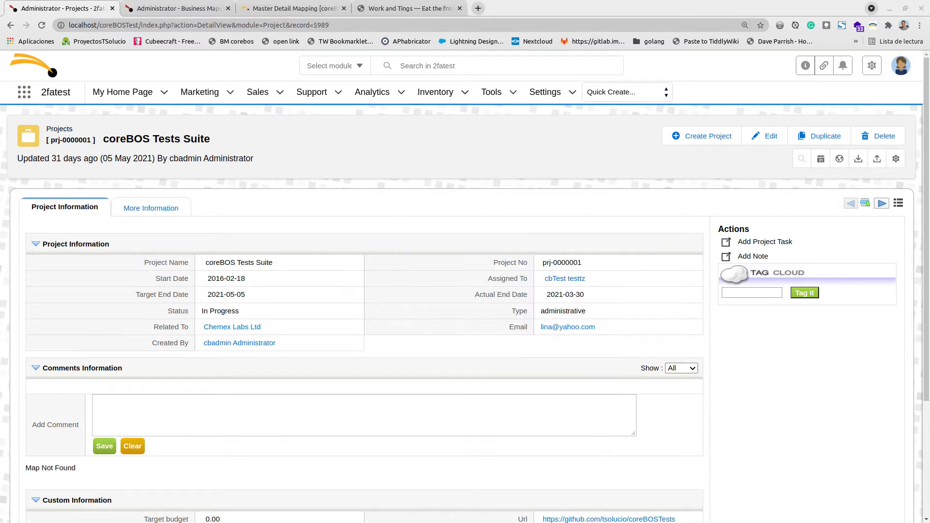
drag(225, 34, 573, 22)
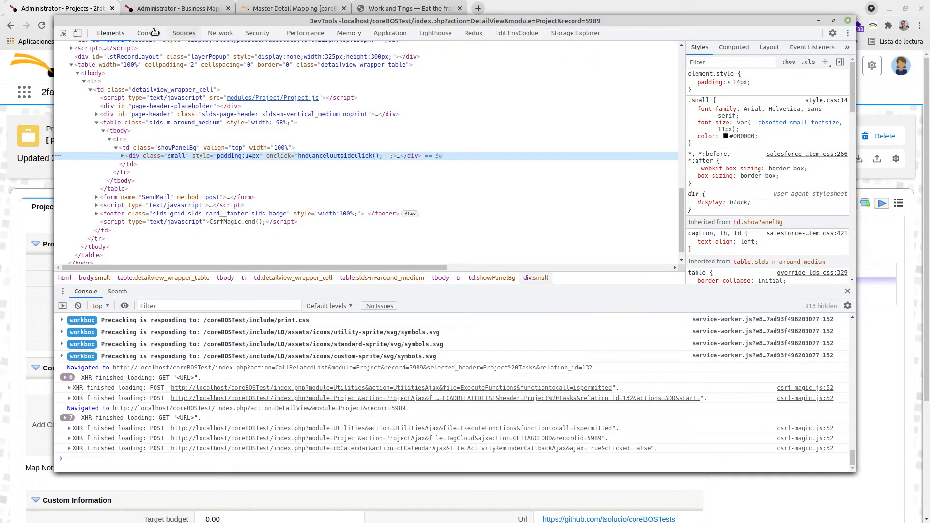
click(184, 33)
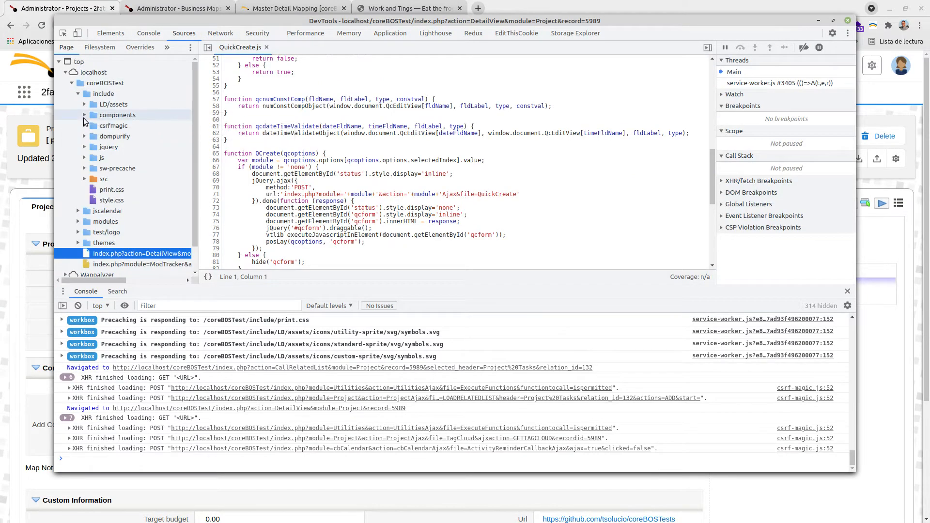
click(79, 94)
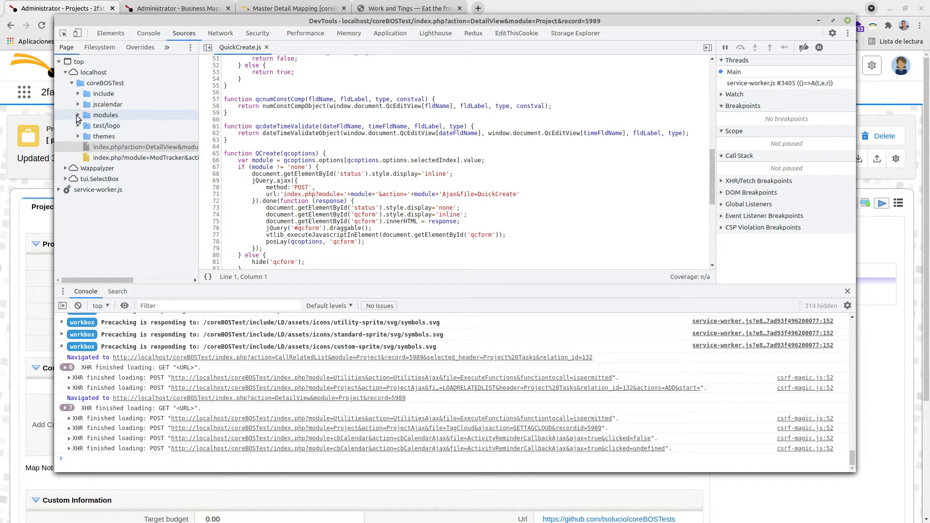
click(78, 116)
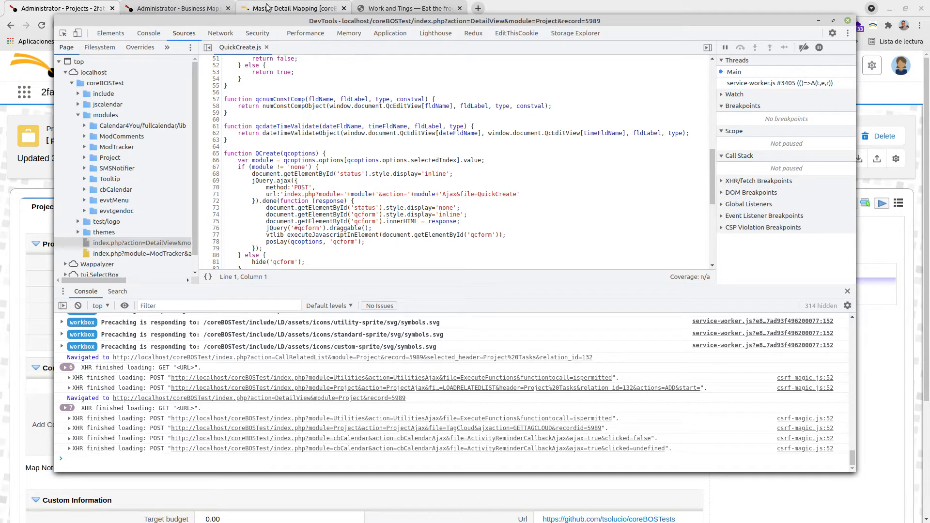
- Locate and open include/js/masterdetailgrid.js in the Sources panel, then close the file
click(290, 8)
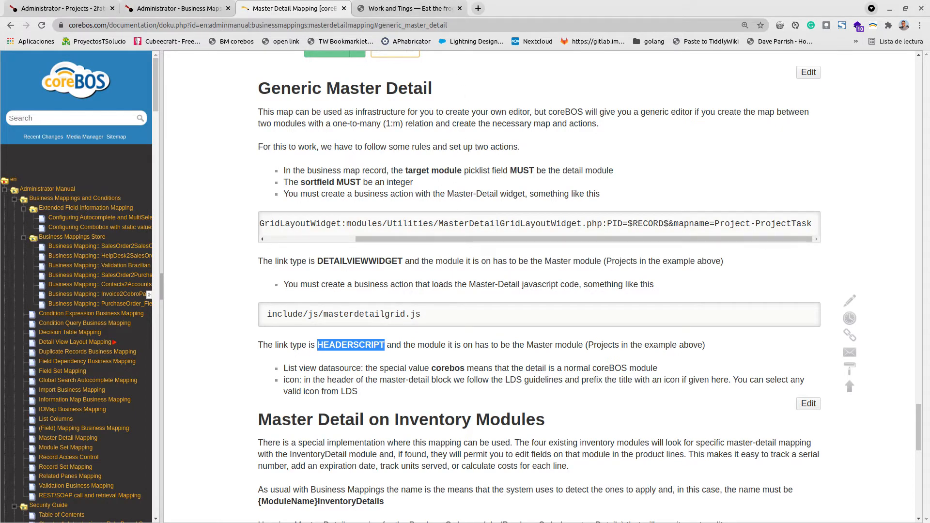
key(alt+Tab)
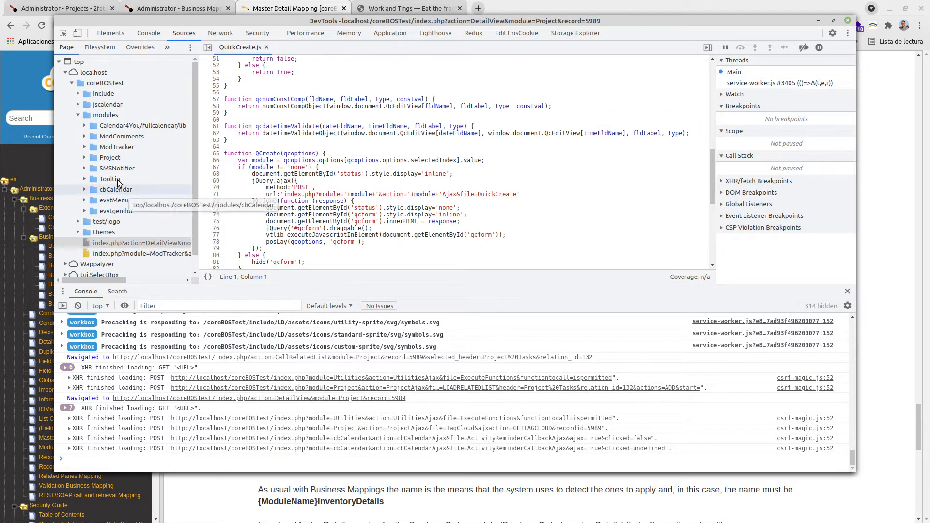
click(77, 92)
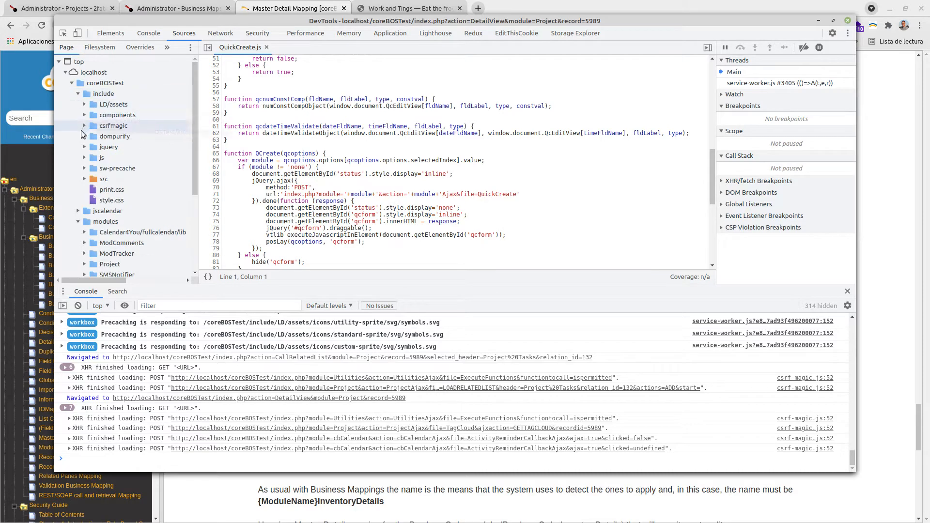
click(85, 158)
scroll(139, 258, down, 1)
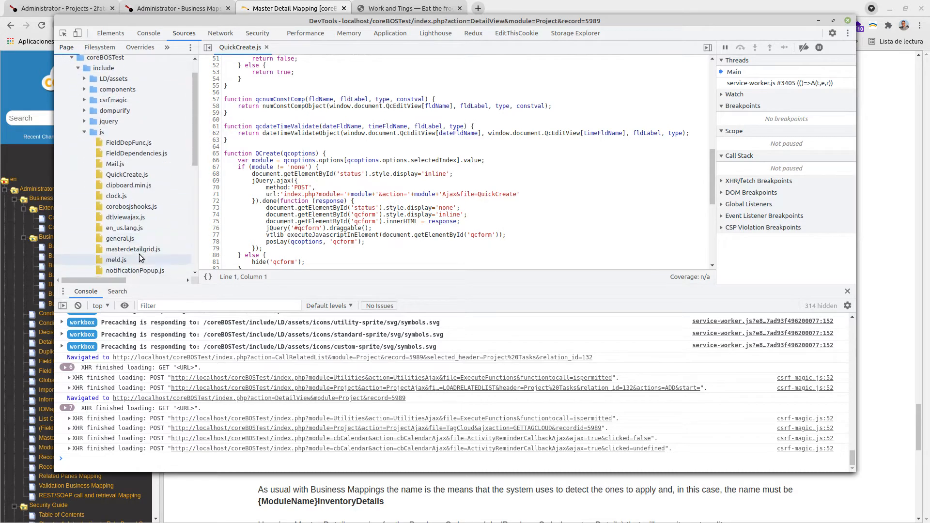
click(139, 249)
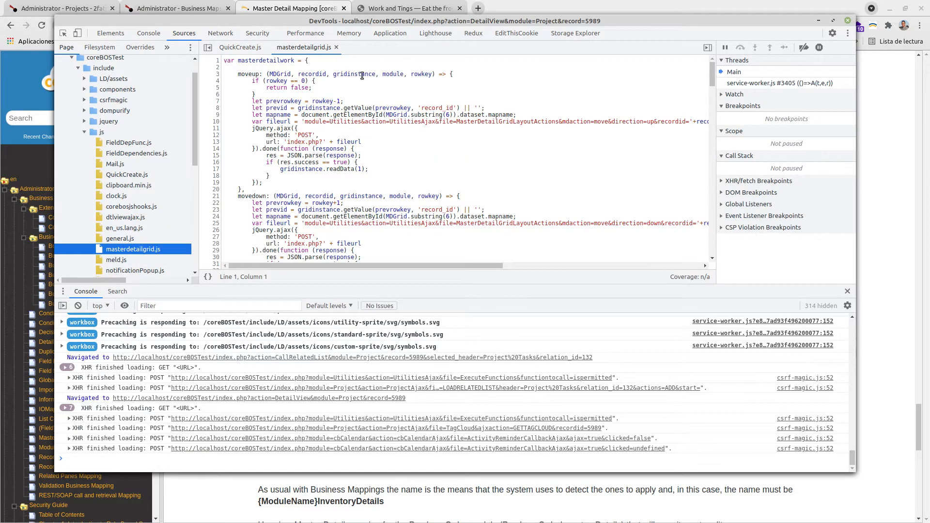
click(337, 47)
click(265, 48)
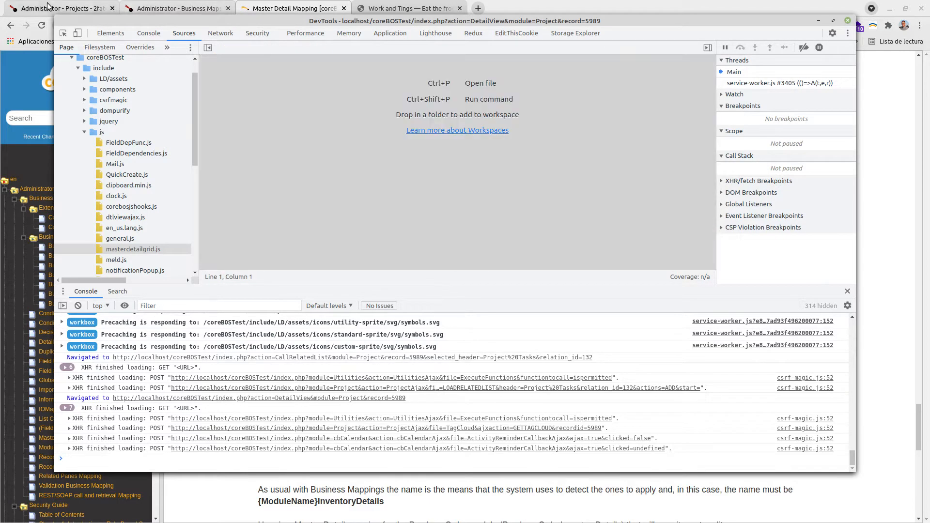
- Review the documentation's Master Detail map XML structure and the NOProject-ProjectTask business map record
click(63, 8)
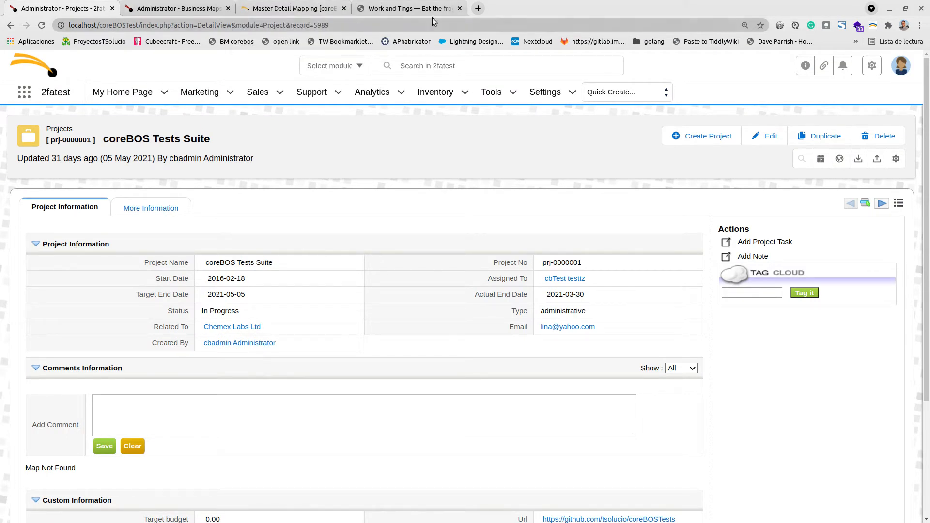
click(411, 4)
click(321, 8)
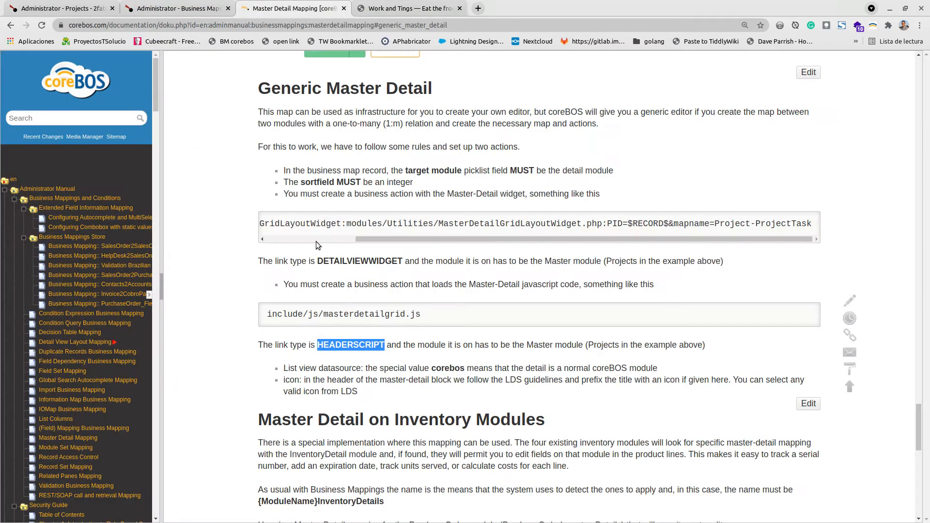
scroll(380, 362, up, 9)
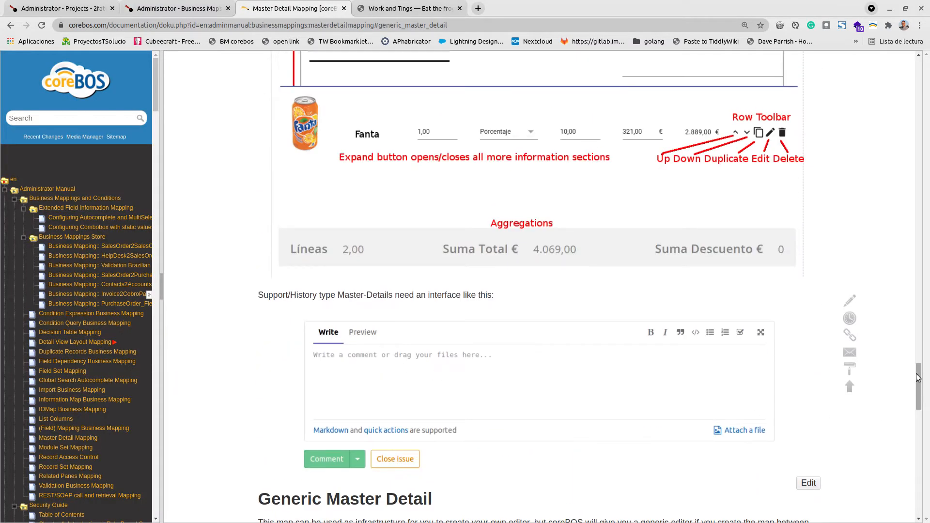
drag(920, 342, 920, 70)
scroll(517, 331, down, 9)
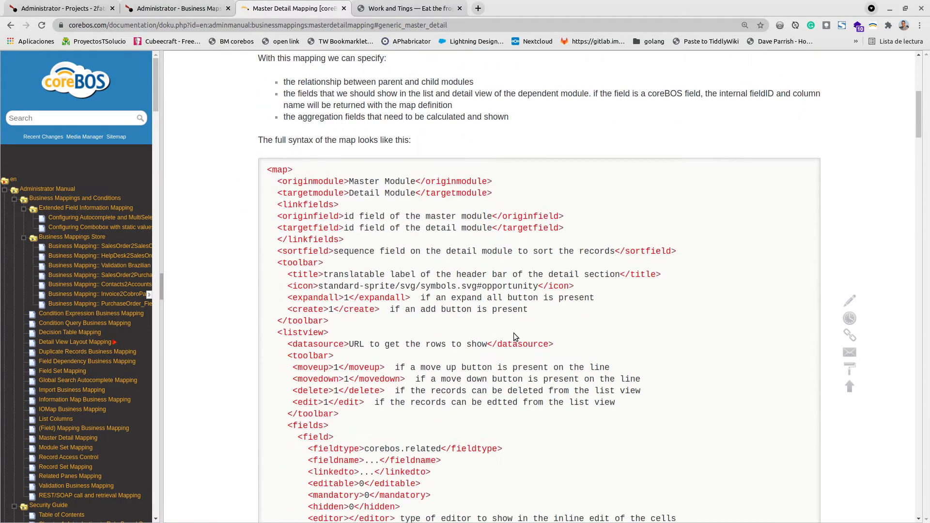
click(186, 9)
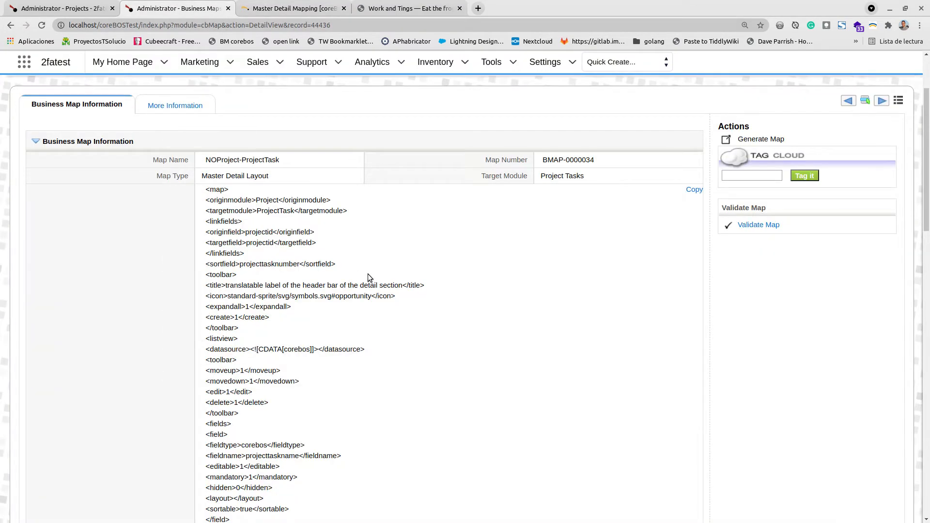
scroll(585, 177, up, 3)
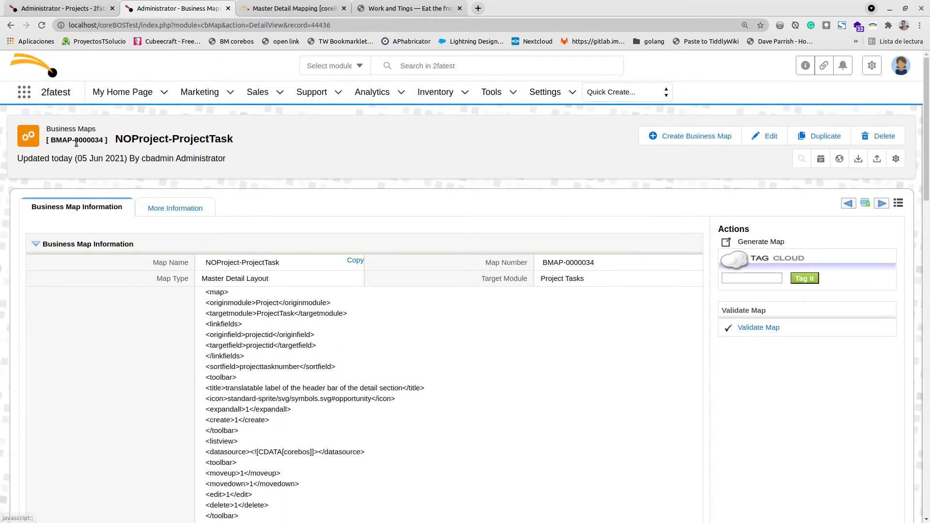
- Create a new business map named Project-ProjectTask
click(671, 139)
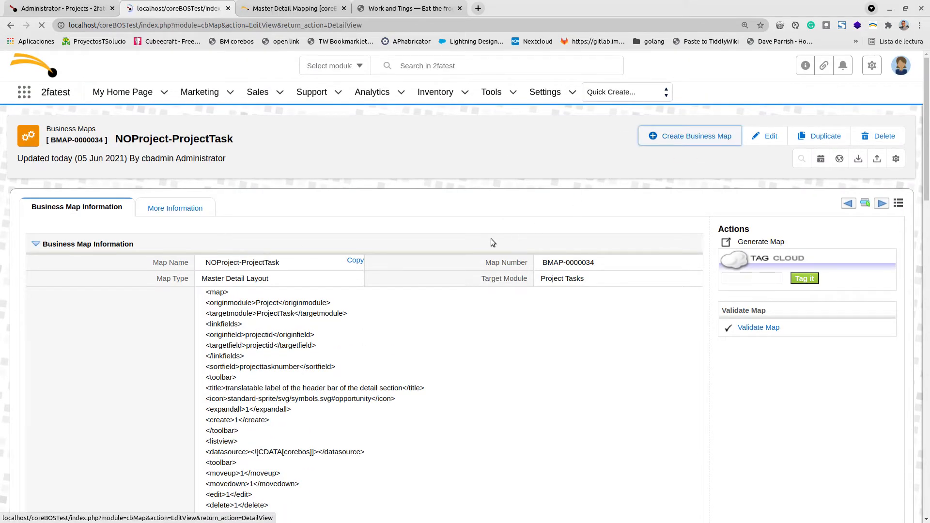
click(223, 263)
text(NOProject-ProjectTask)
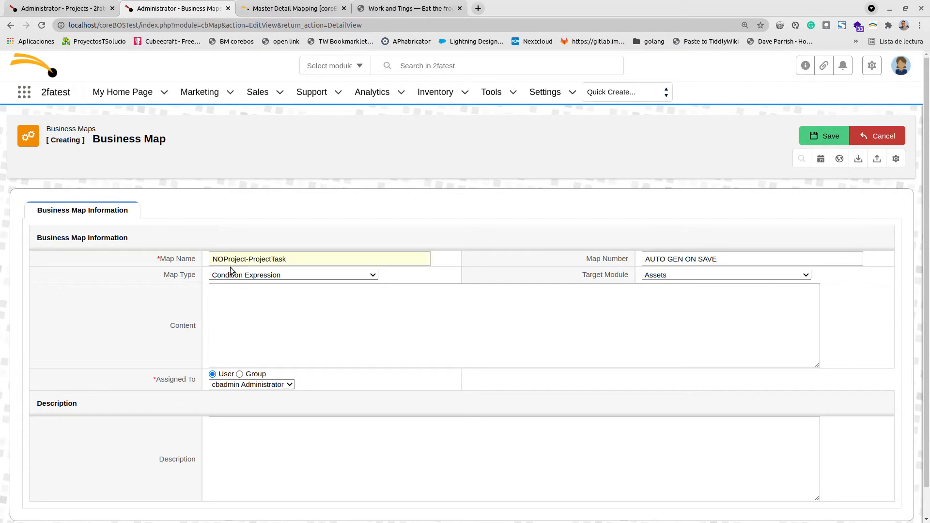
key(Home)
key(Delete)
key(Delete)
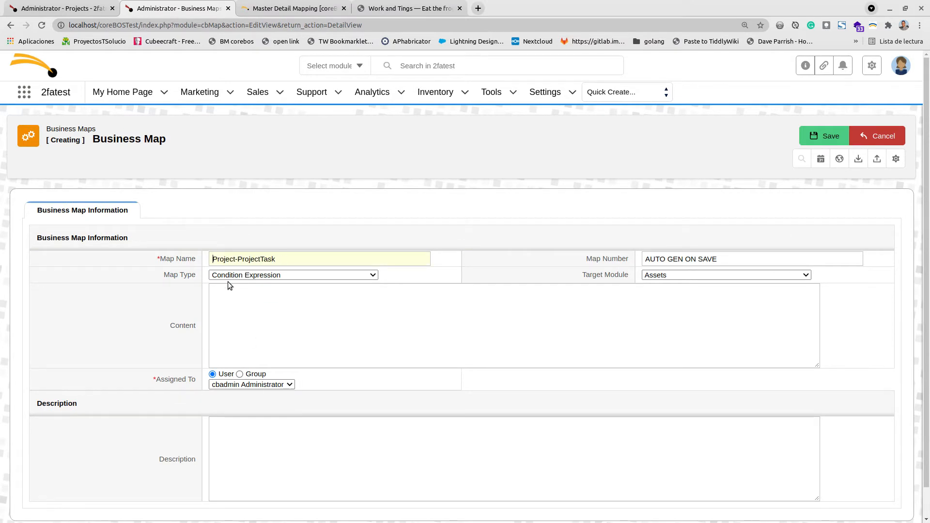
- Set the map type to Master Detail Layout and the target module to Project Tasks
click(270, 275)
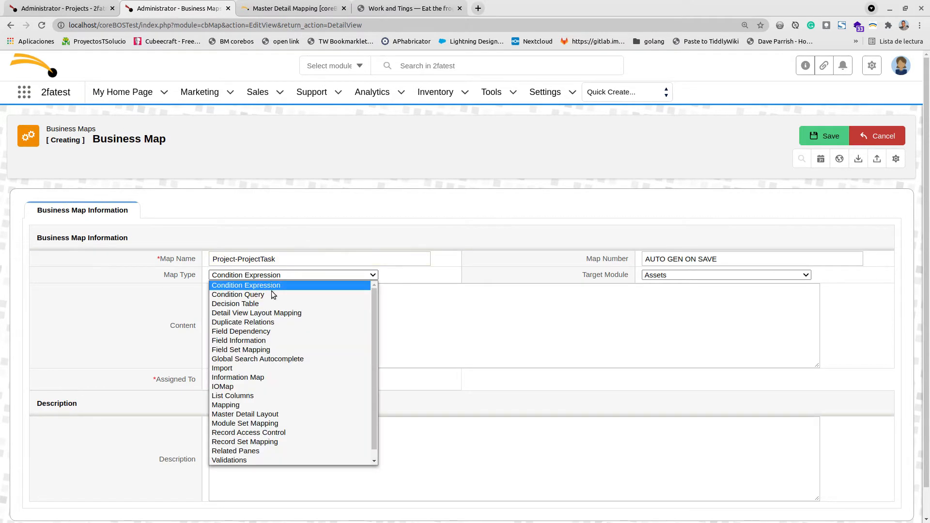
click(266, 414)
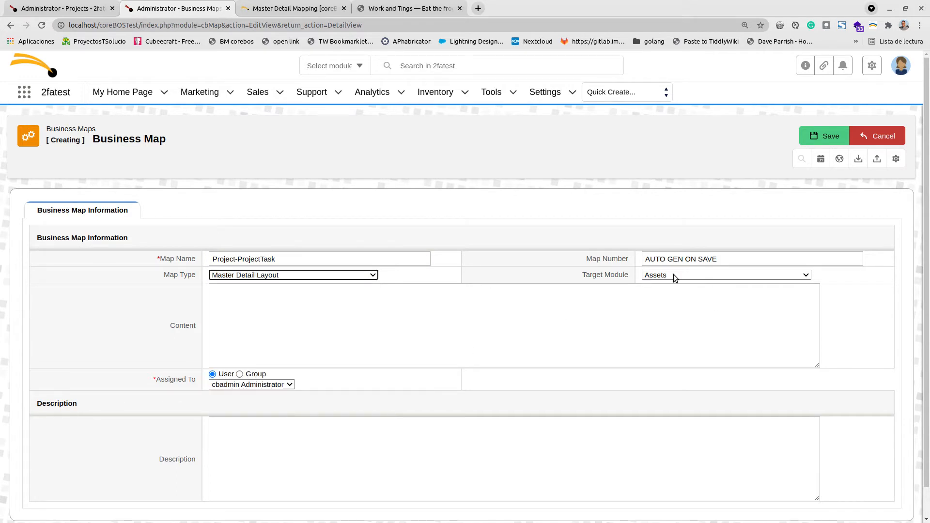
drag(582, 275, 626, 276)
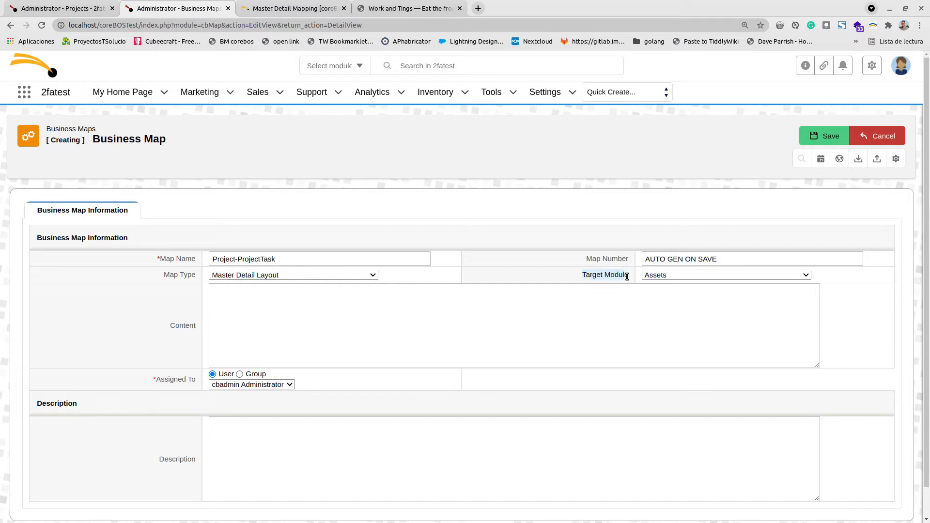
click(675, 276)
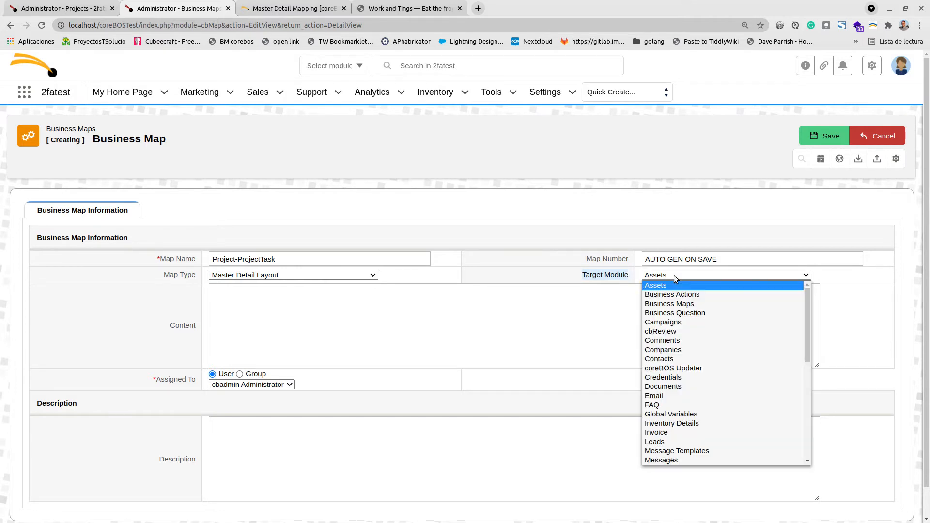
scroll(677, 368, down, 3)
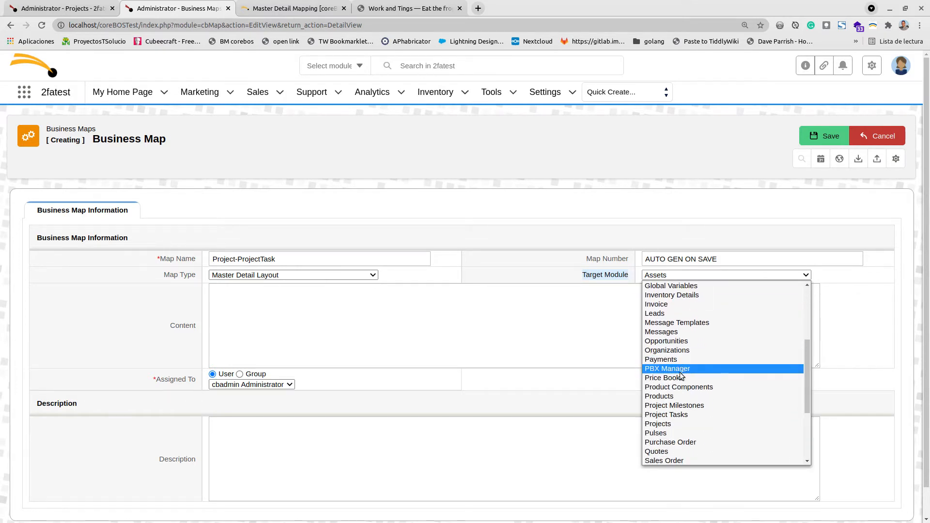
click(678, 416)
click(597, 278)
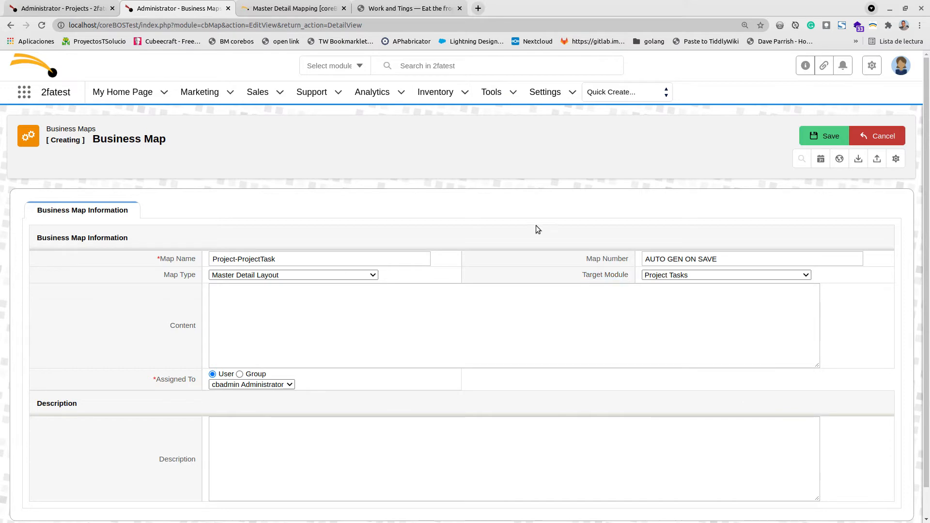
- Review the documentation's Generic Master Detail rules about the target module and the sort field
click(387, 5)
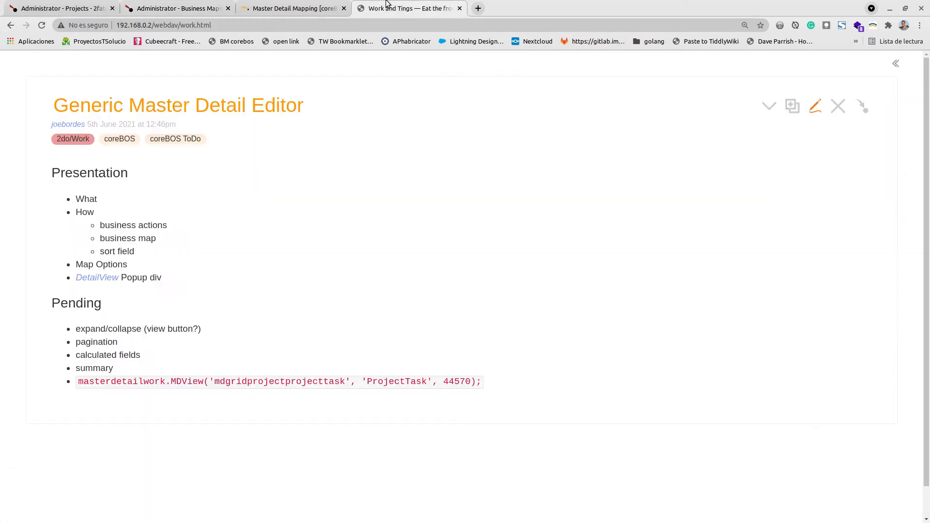
click(305, 8)
scroll(584, 346, down, 4)
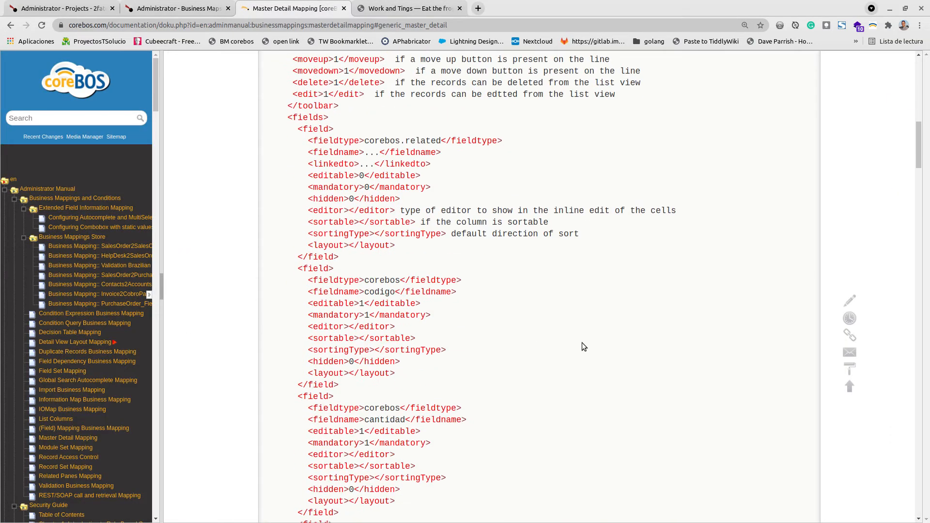
scroll(582, 347, down, 10)
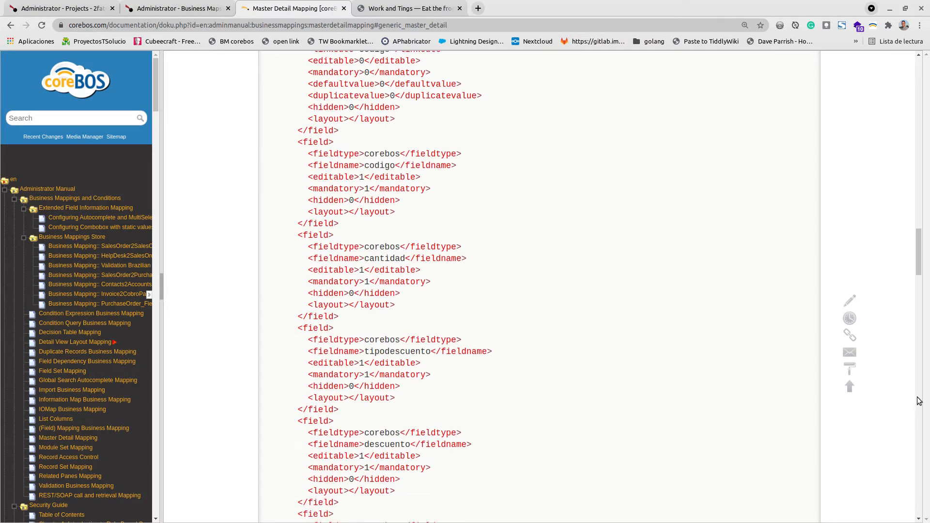
scroll(598, 345, down, 20)
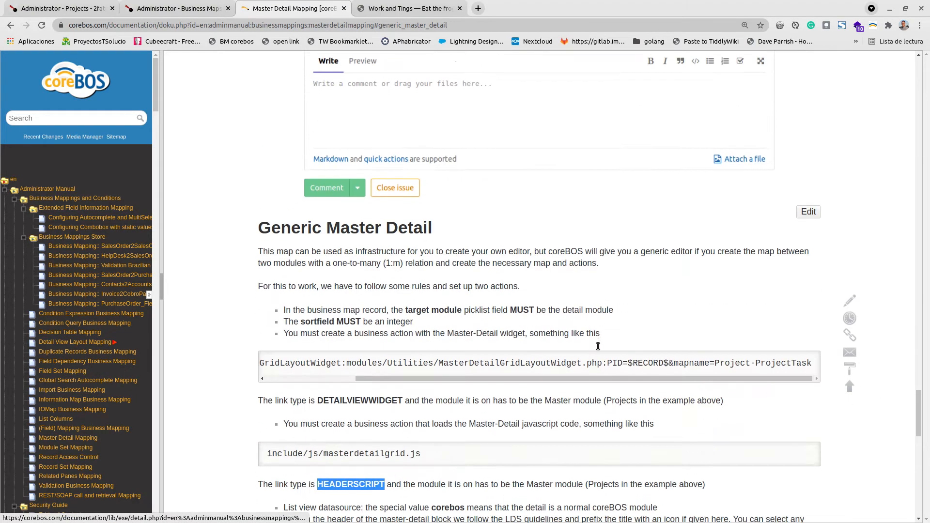
scroll(598, 346, down, 3)
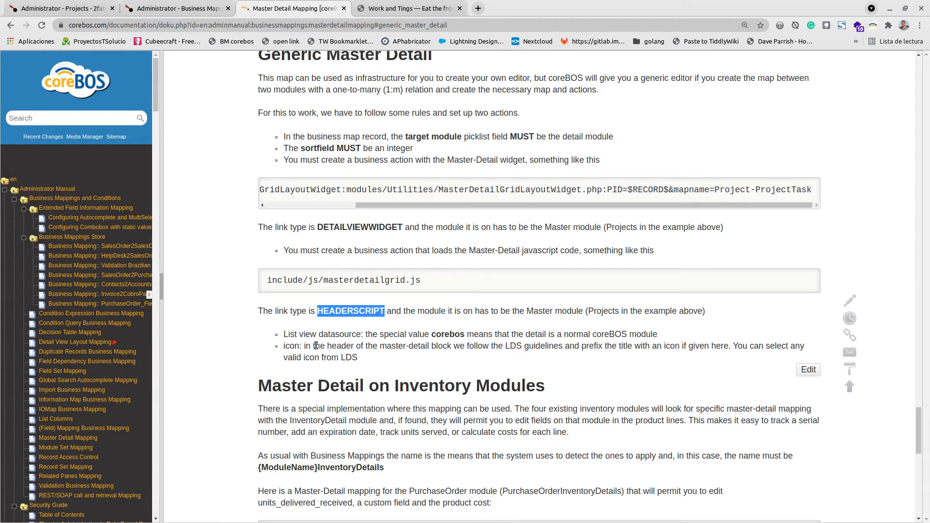
drag(283, 137, 620, 140)
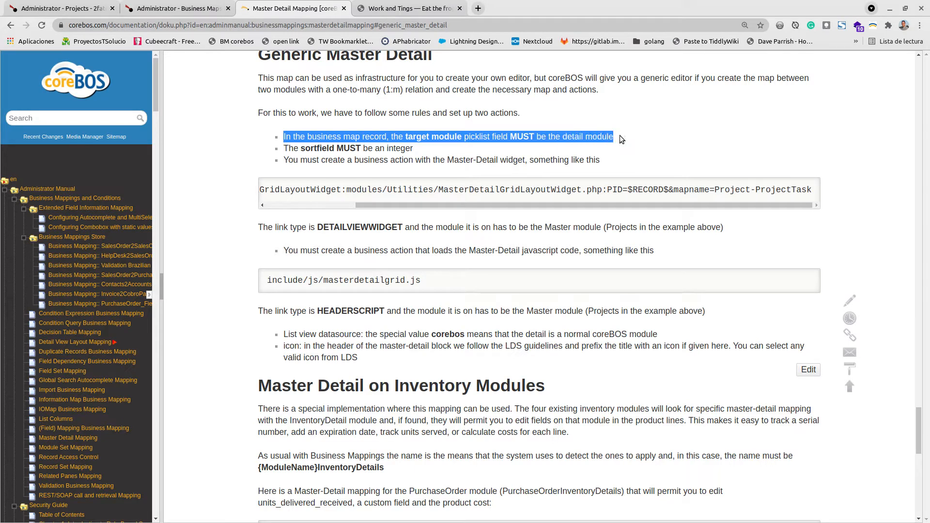
click(327, 151)
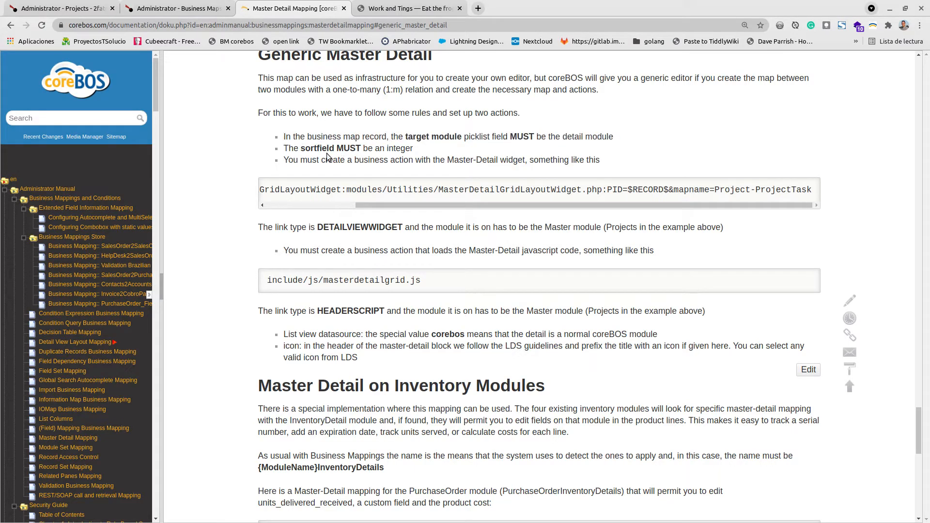
click(359, 5)
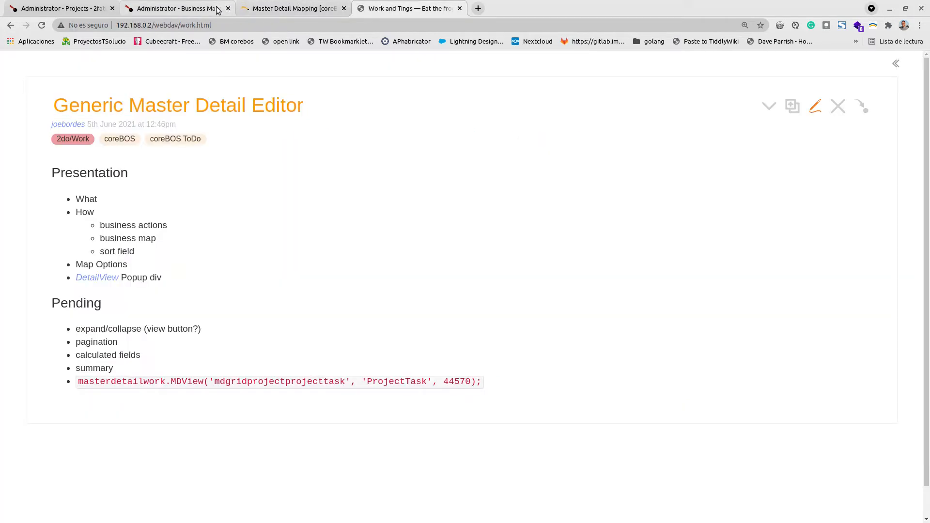
click(63, 8)
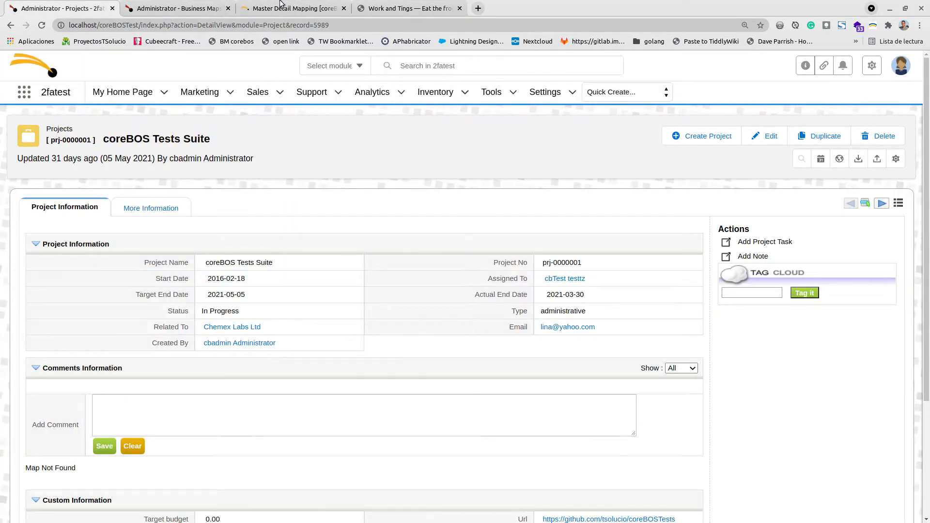
- Paste the Master Detail XML linking Project to ProjectTask through projectid, sorted by projecttasknumber, into the map's Content
click(186, 11)
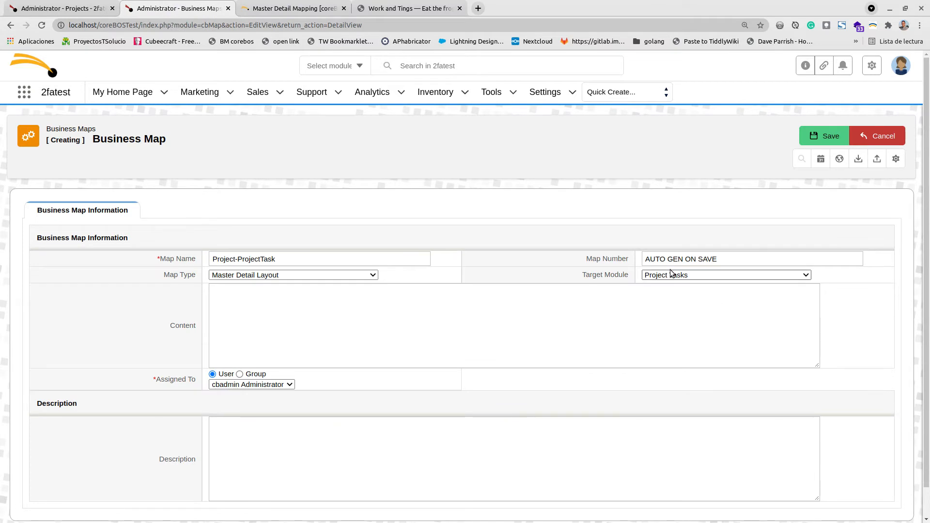
click(292, 328)
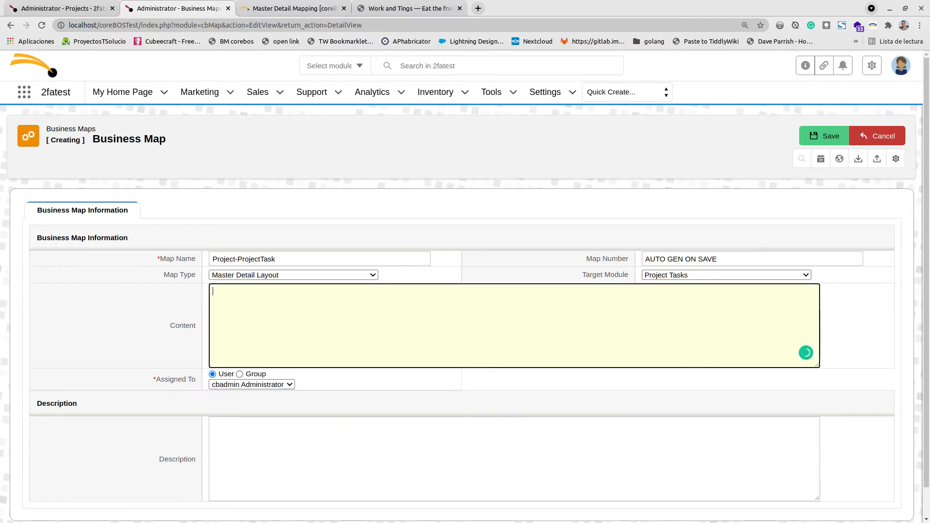
key(alt+Tab)
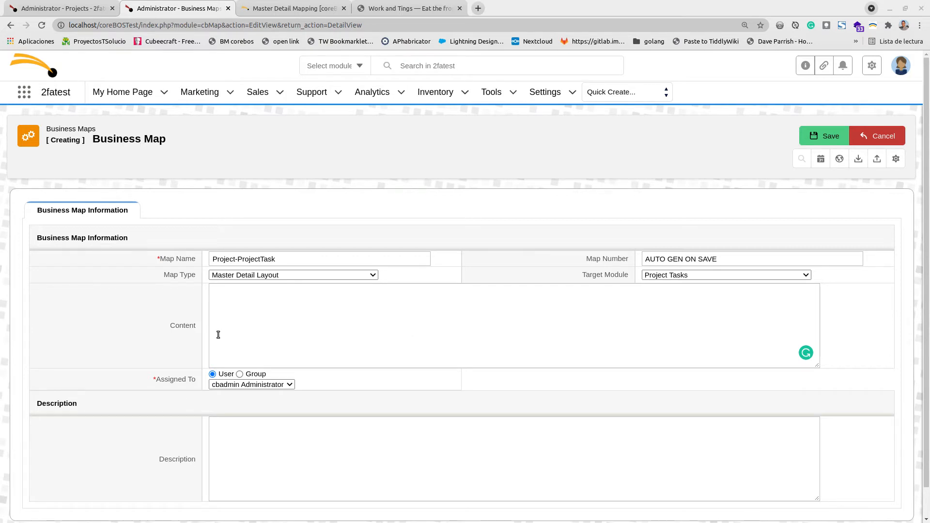
click(289, 321)
key(ctrl+v)
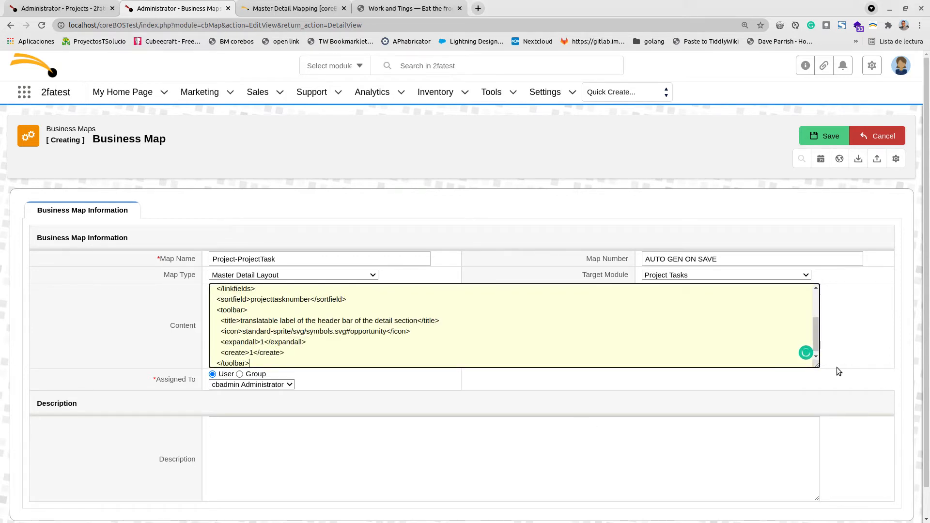
drag(816, 365, 825, 521)
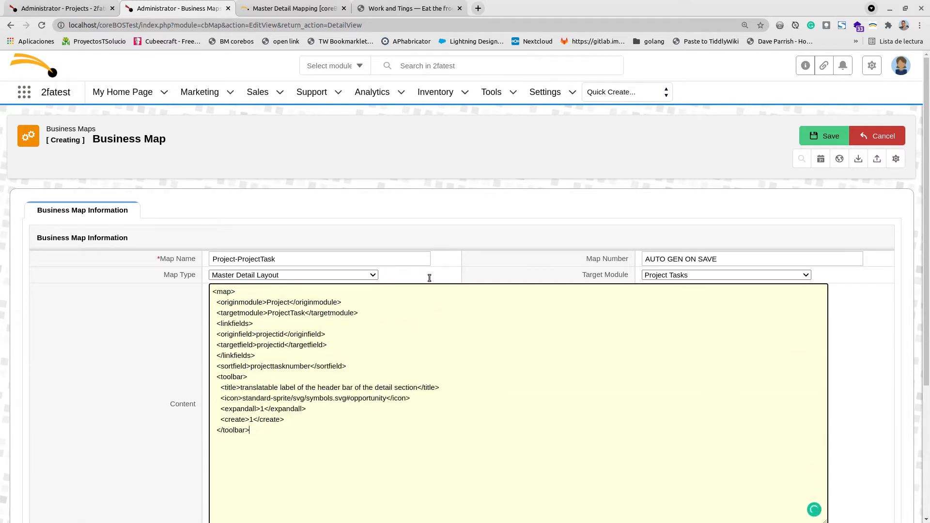
- Examine the map's link fields and open the Projects and Project Tasks lists in new tabs
scroll(429, 277, down, 3)
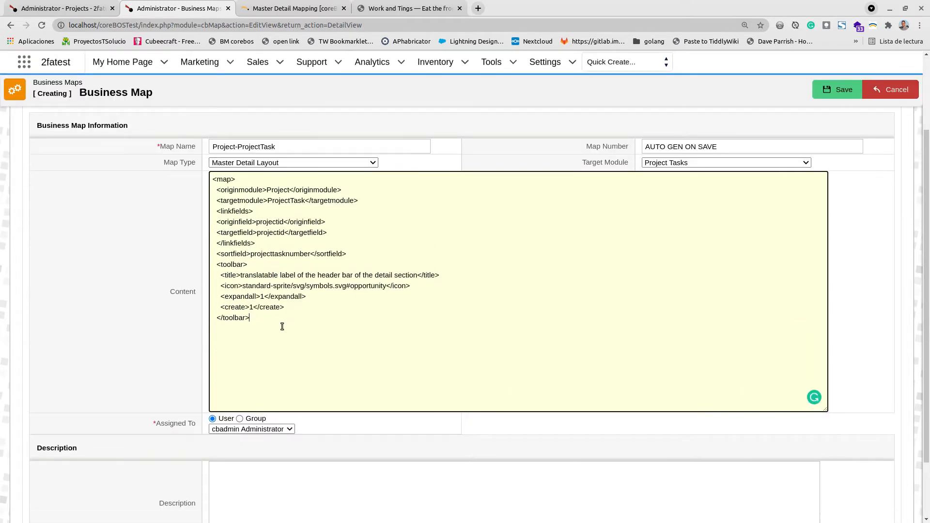
click(239, 192)
drag(268, 223, 269, 232)
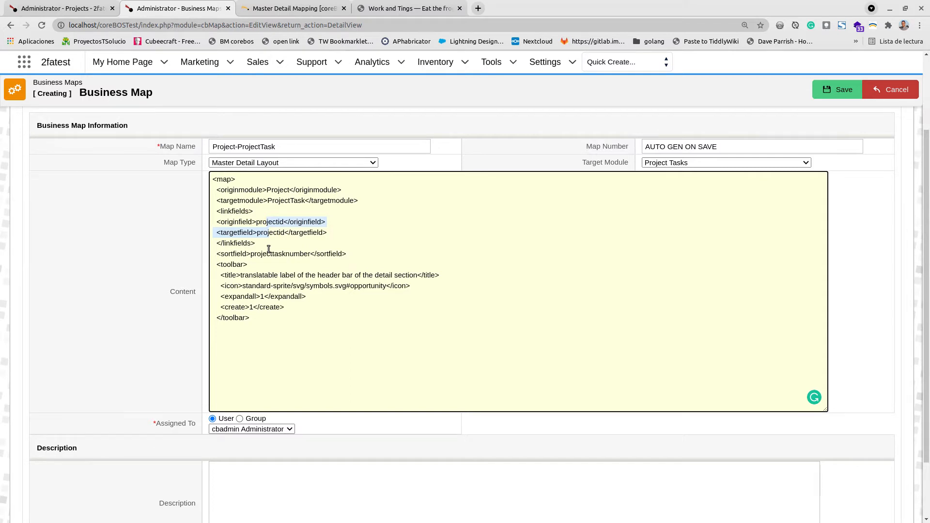
mouse_move(257, 62)
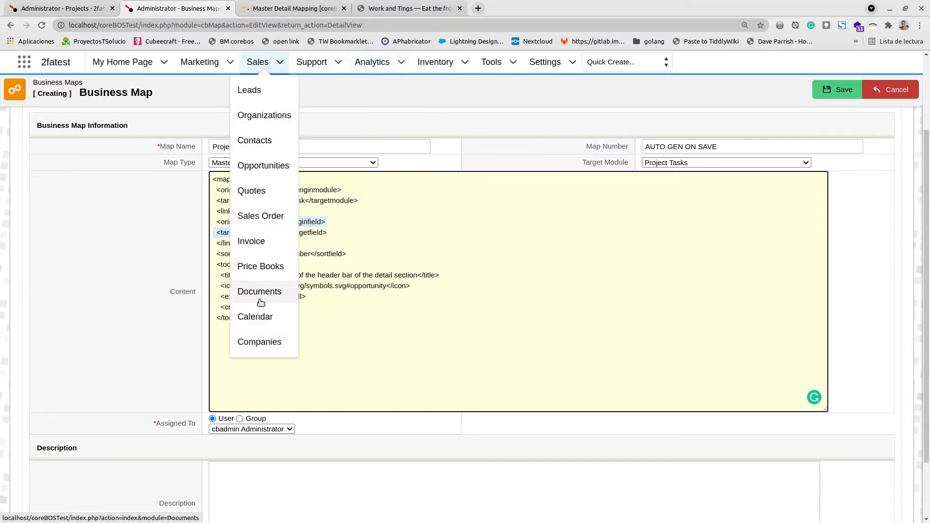
mouse_move(311, 62)
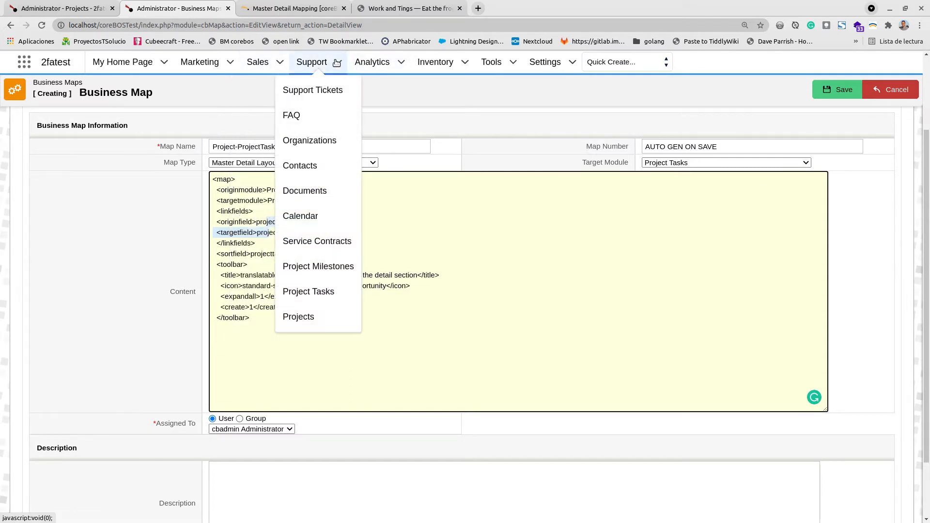
middle_click(305, 316)
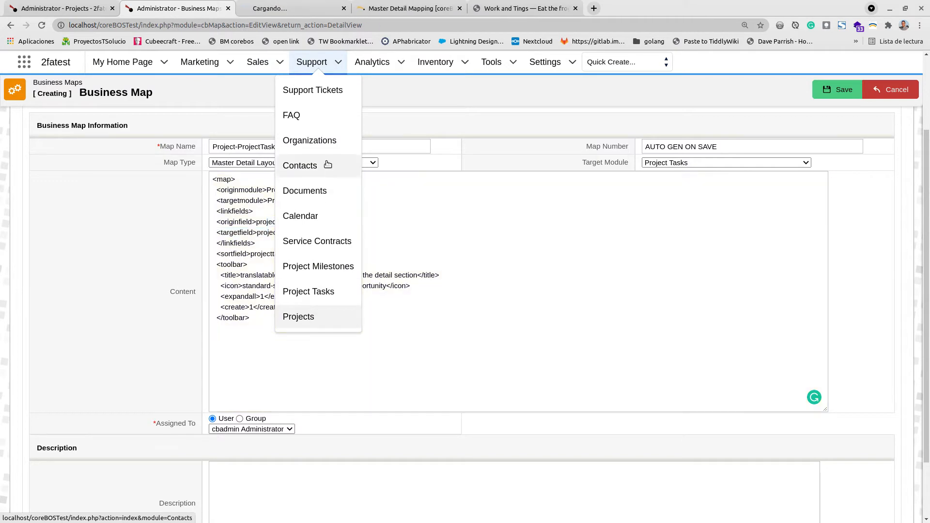
middle_click(312, 296)
click(367, 8)
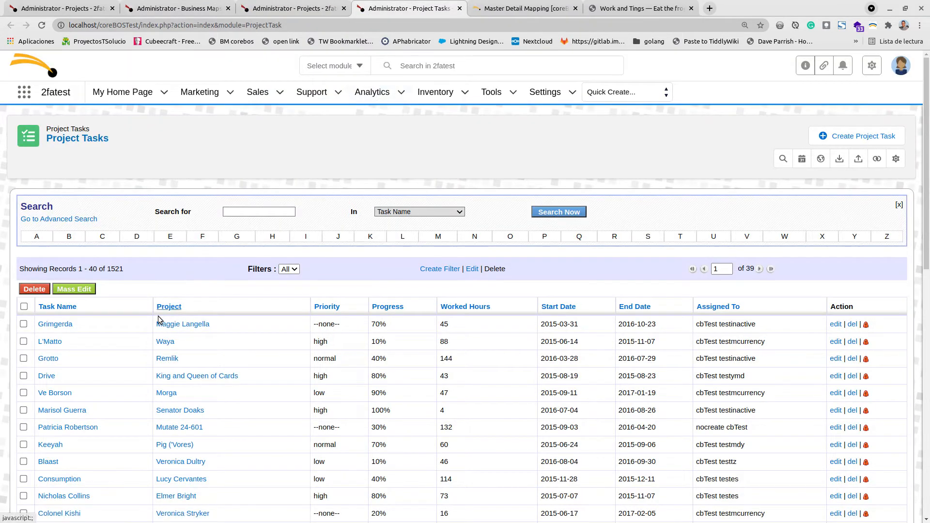
- Inspect the Project field on a new Project Task form to check its internal field name
click(823, 137)
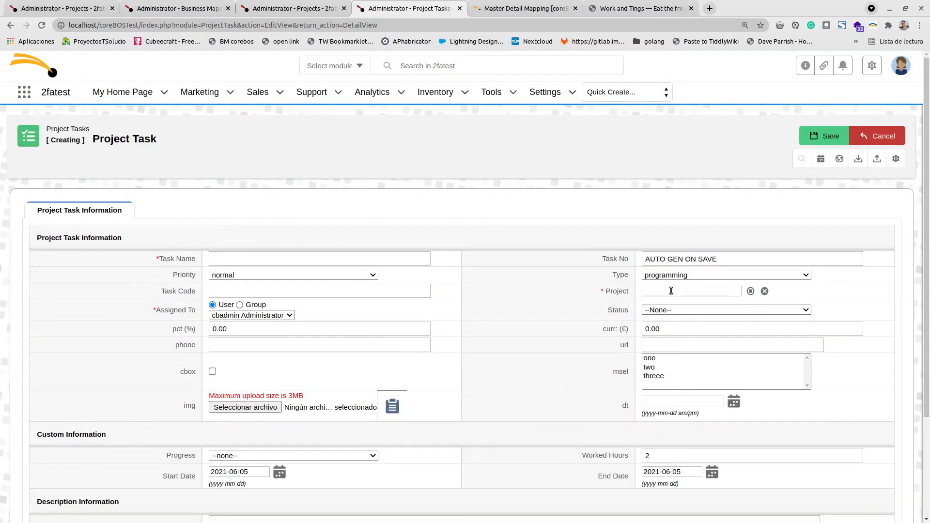
click(670, 291)
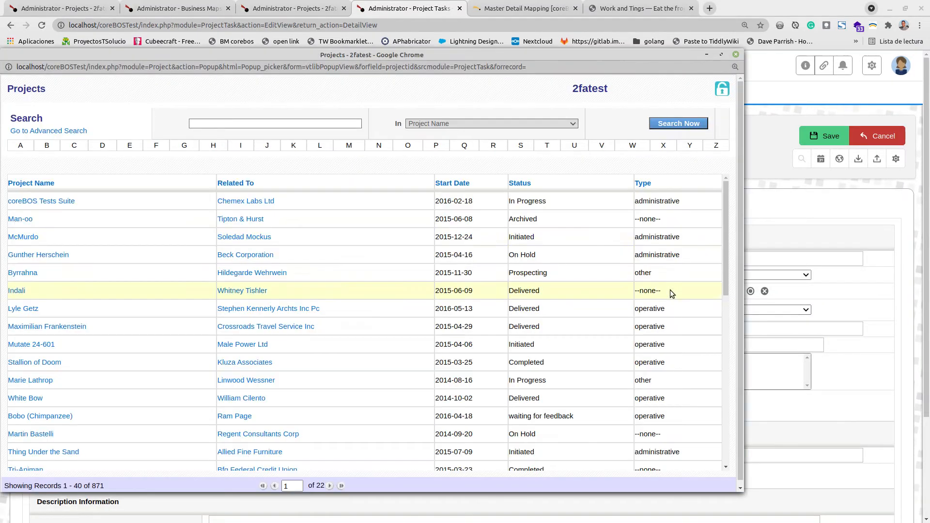
click(735, 55)
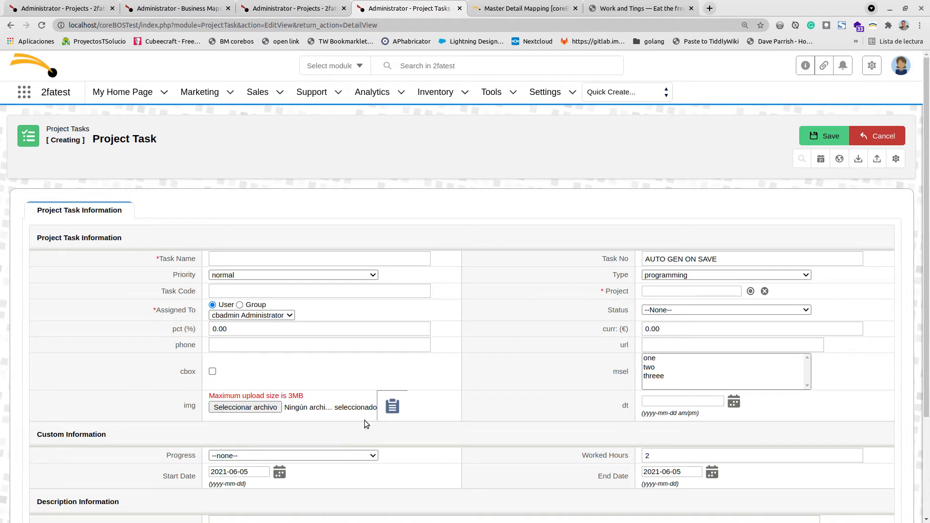
right_click(657, 290)
click(694, 482)
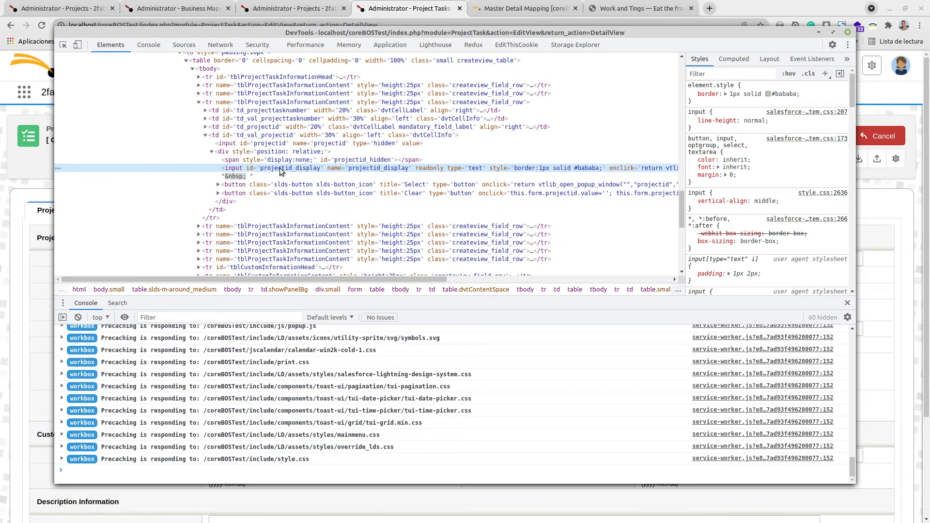
double_click(280, 168)
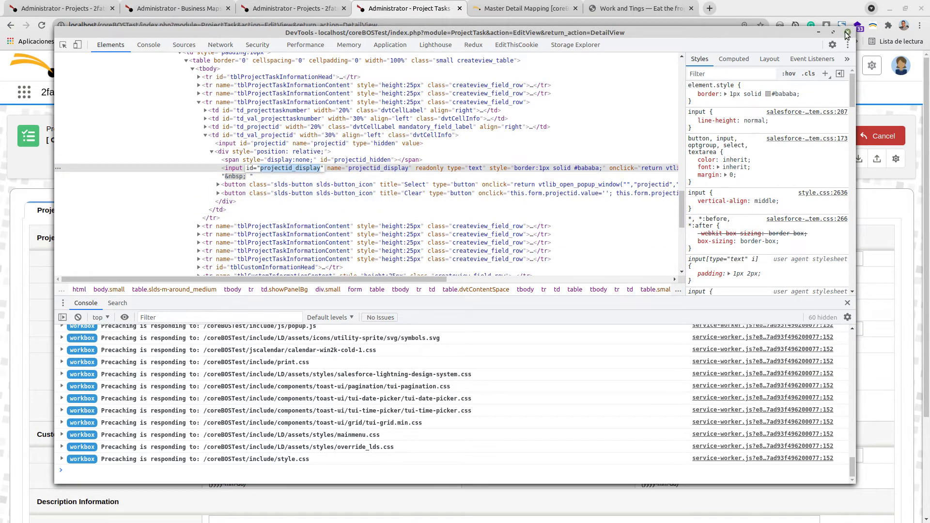
click(846, 32)
- Examine the origin, target and sort field names in the map's Content
click(194, 8)
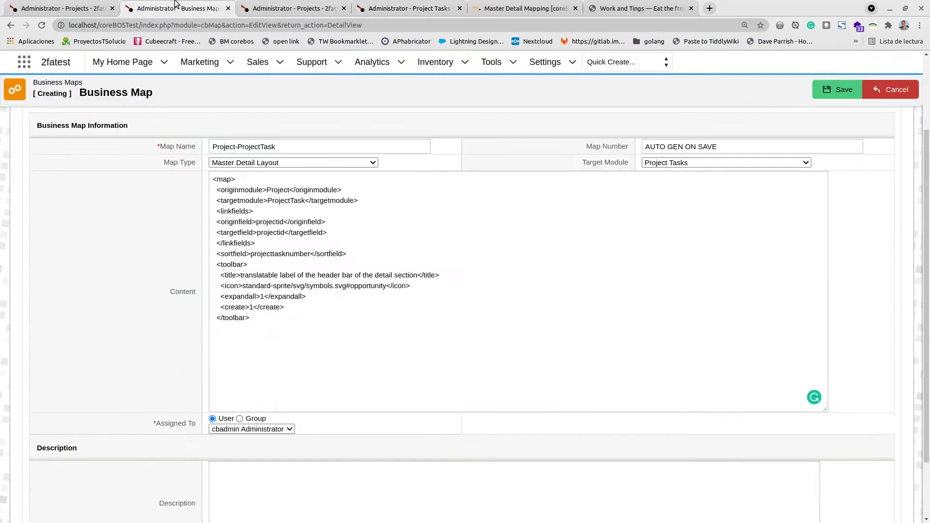
click(268, 227)
click(275, 226)
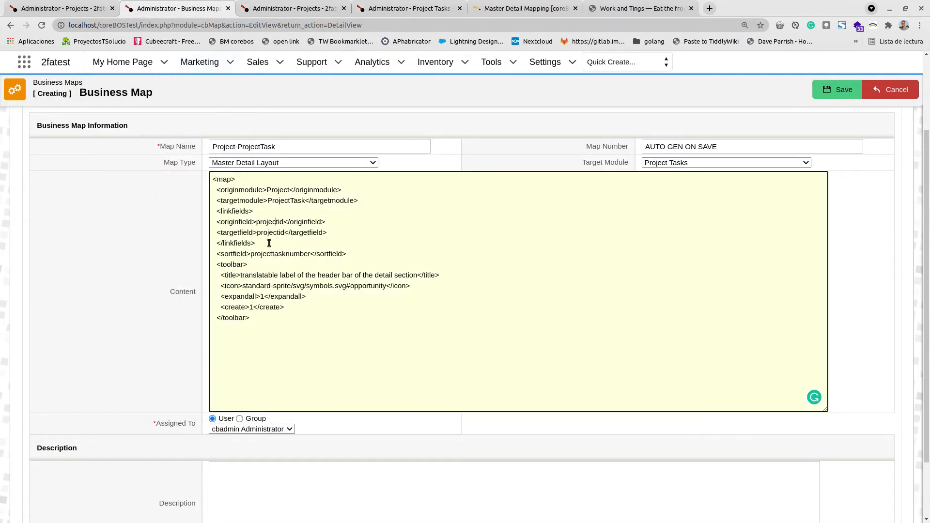
click(273, 235)
click(275, 221)
double_click(275, 254)
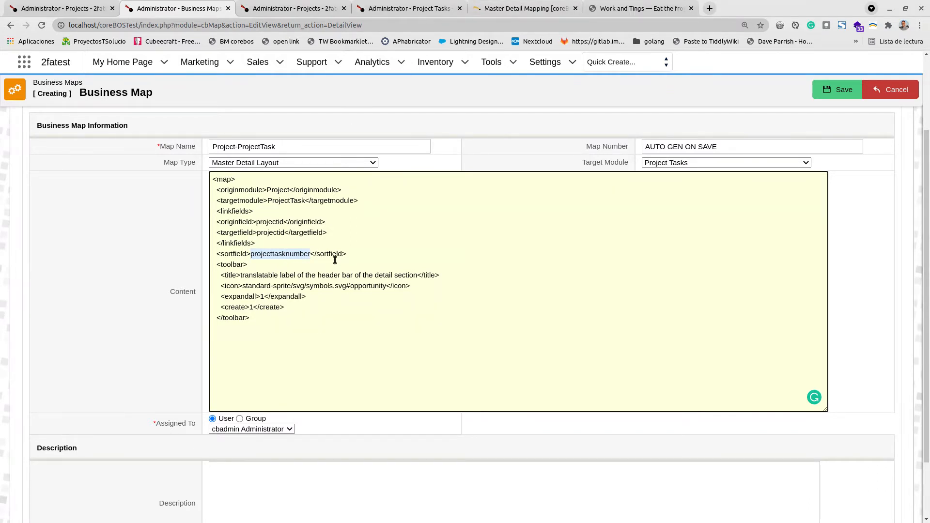
click(394, 6)
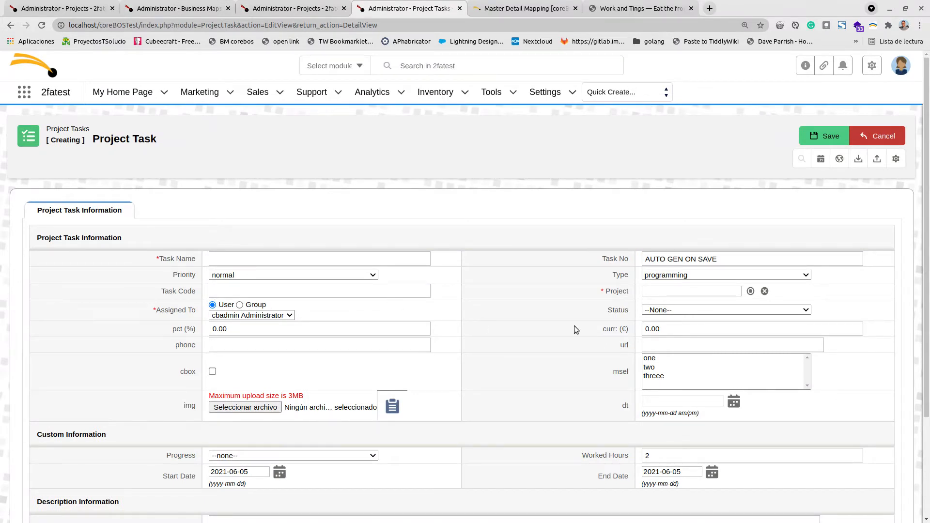
- Scroll through the remaining fields of the new Project Task form and compare it with the map
scroll(561, 324, down, 2)
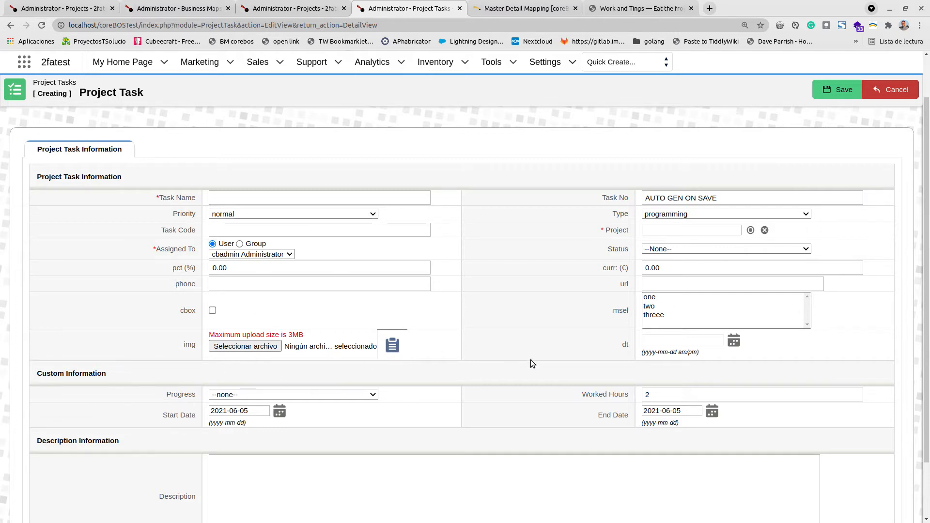
scroll(530, 360, down, 3)
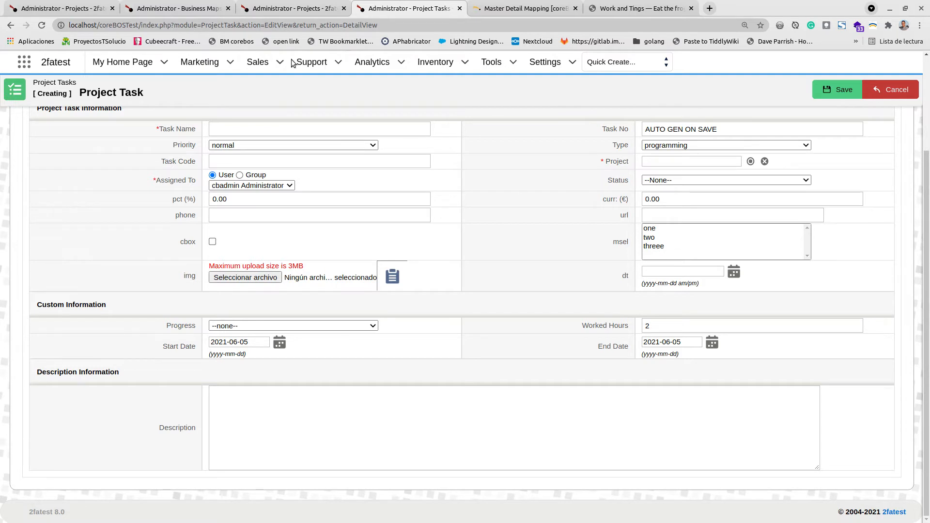
click(173, 4)
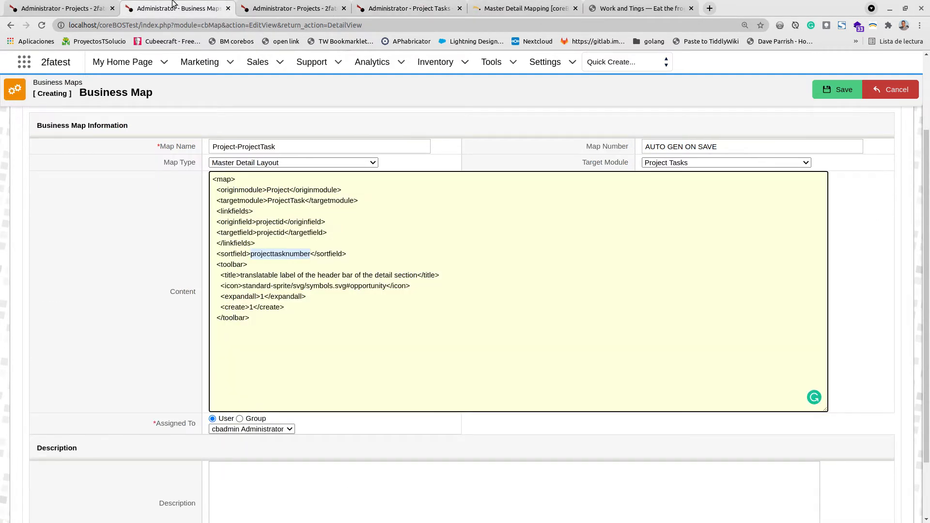
click(467, 10)
click(462, 10)
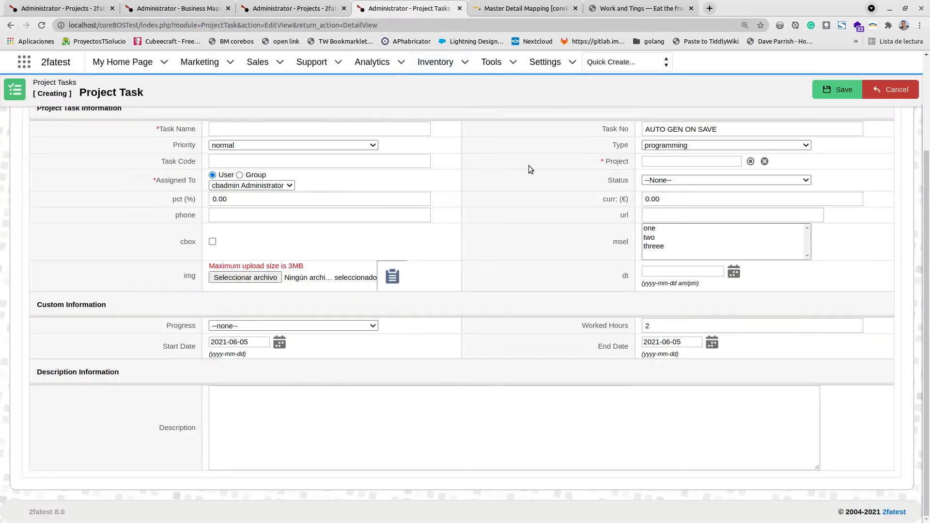
- Inspect the Task No field in the developer tools, searching the page source for projecttasknum
right_click(676, 125)
click(707, 313)
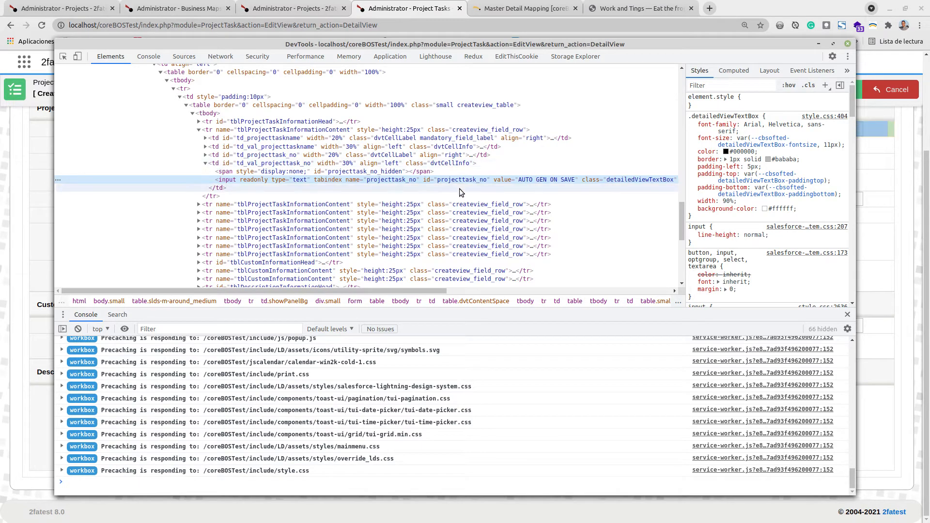
click(188, 4)
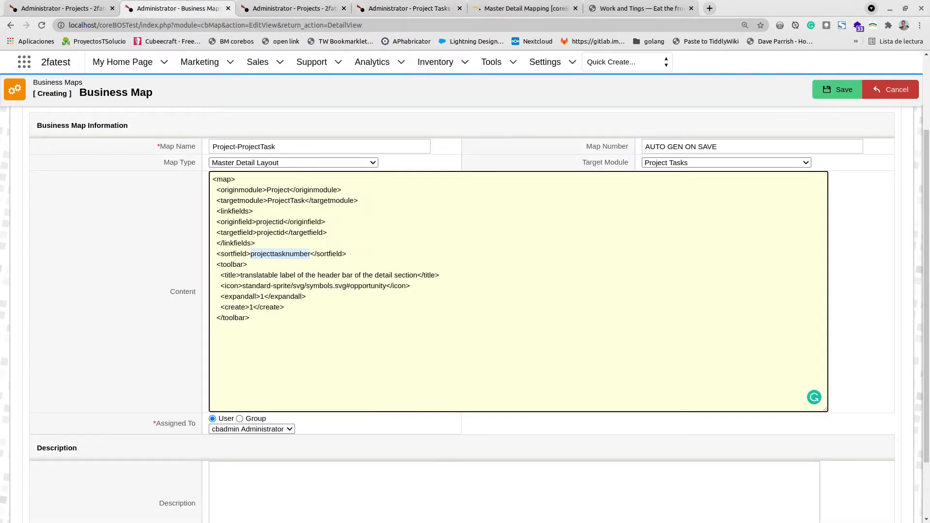
key(alt+Tab)
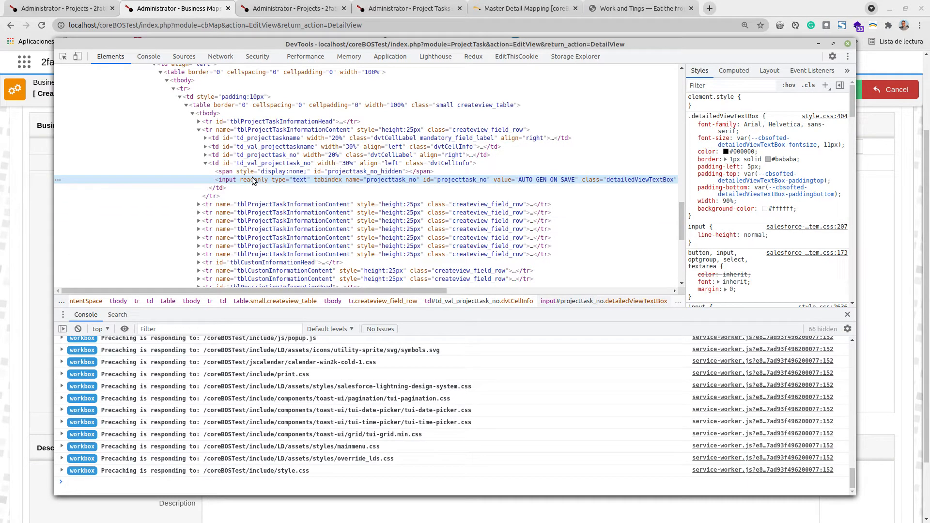
key(ctrl+f)
text(proj)
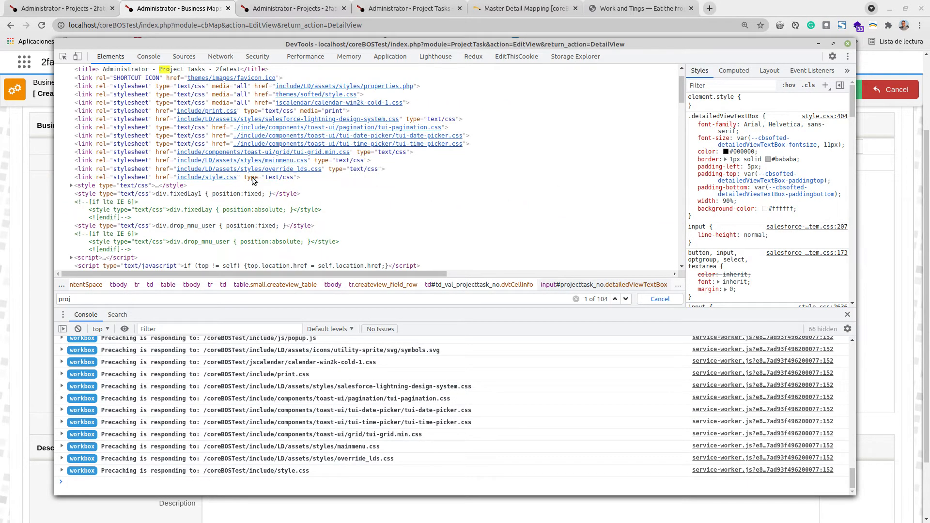
text(ecttas)
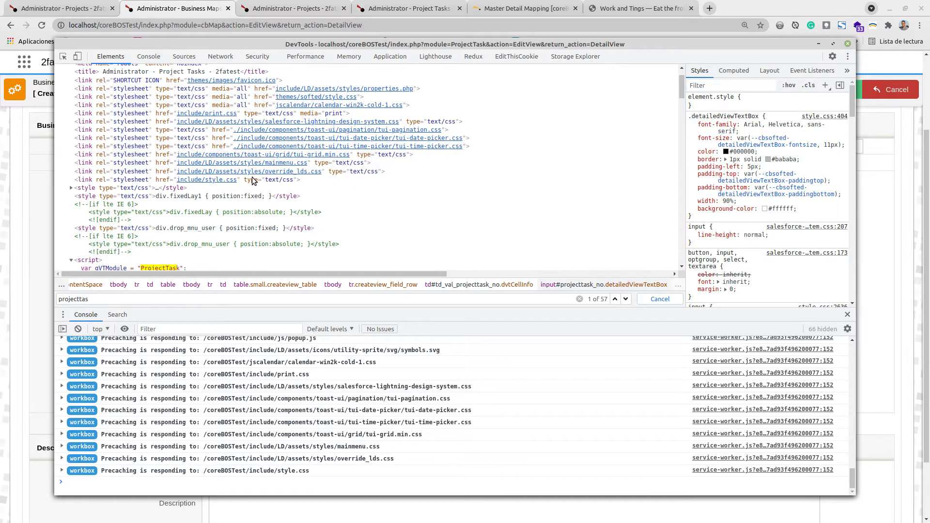
text(knum)
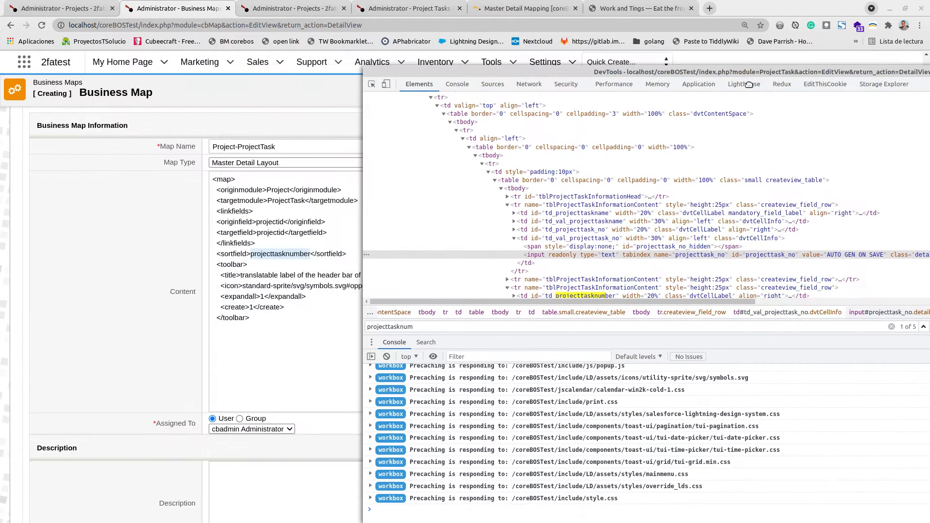
drag(442, 44, 751, 72)
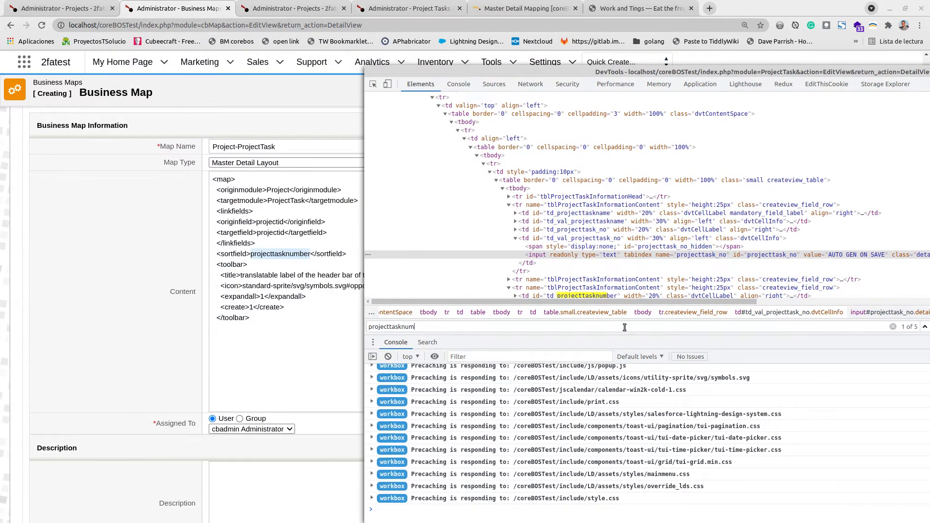
click(397, 8)
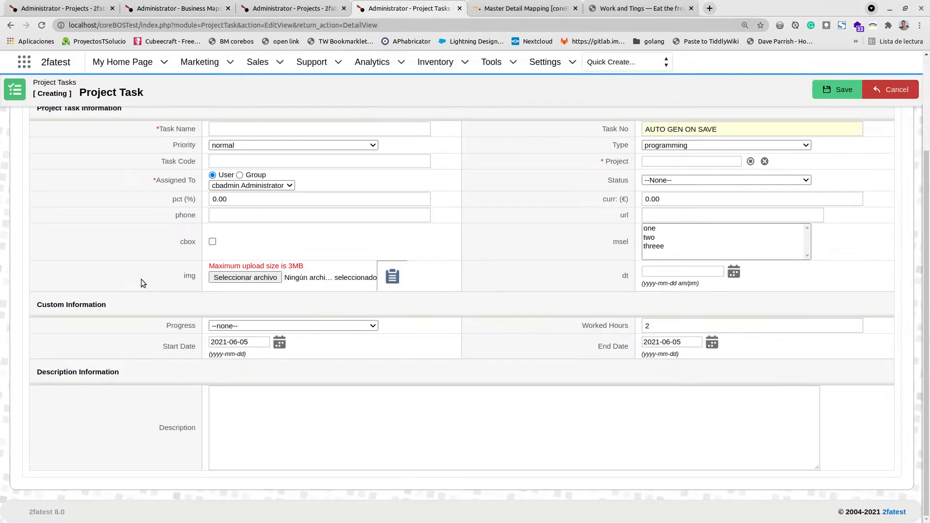
key(alt+Tab)
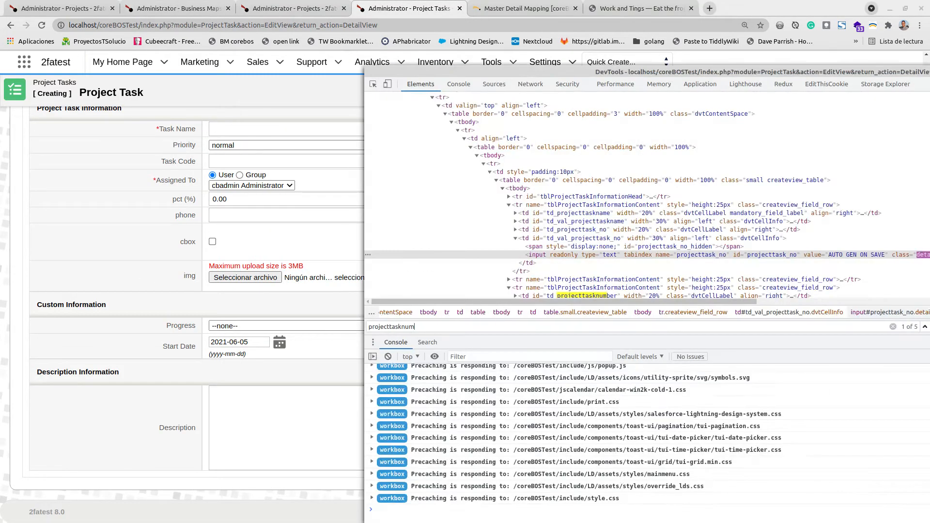
click(539, 292)
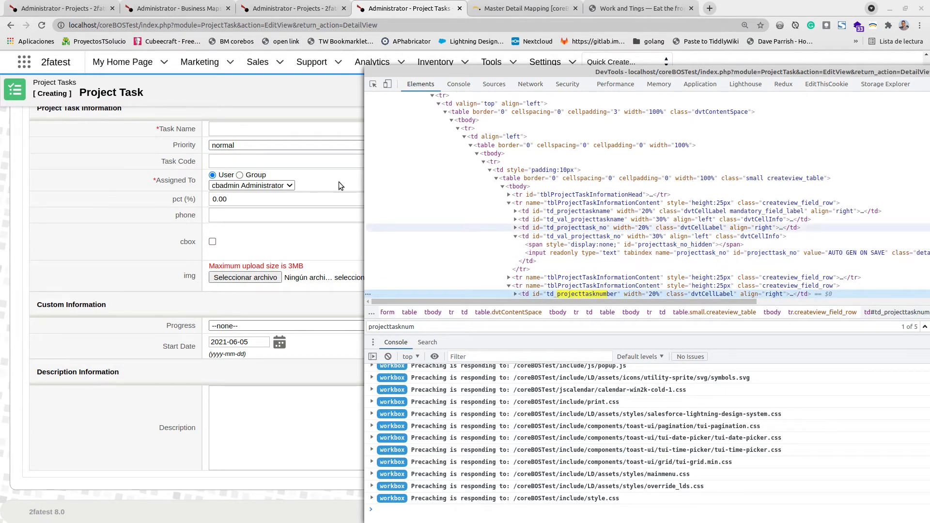
click(309, 167)
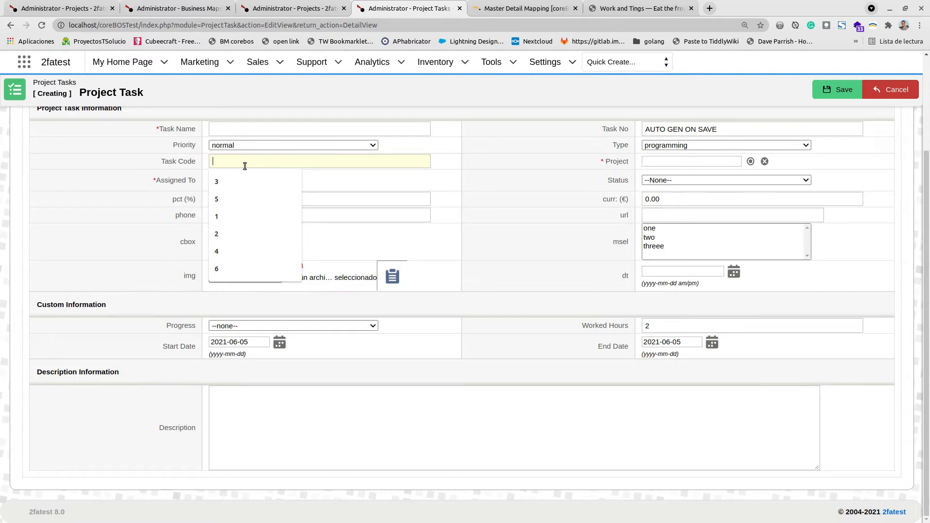
click(155, 8)
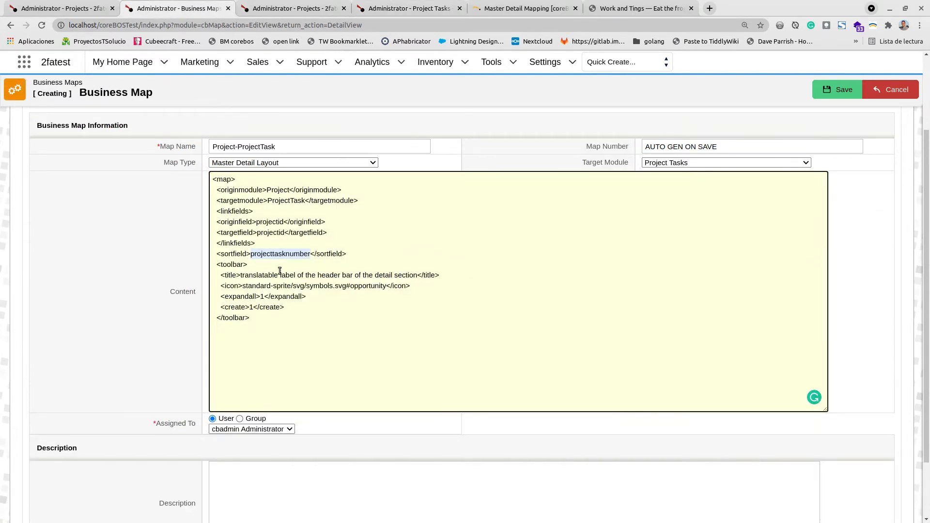
- Examine the toolbar title, icon, expandall and create settings in the map's Content
click(280, 255)
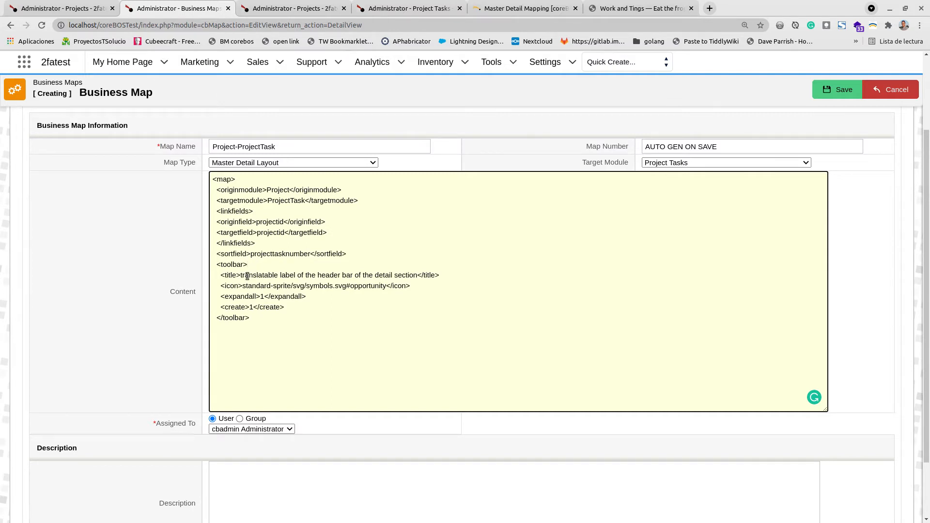
drag(247, 276, 382, 275)
click(382, 275)
drag(264, 275, 302, 275)
click(247, 286)
click(261, 295)
double_click(263, 296)
drag(249, 307, 257, 307)
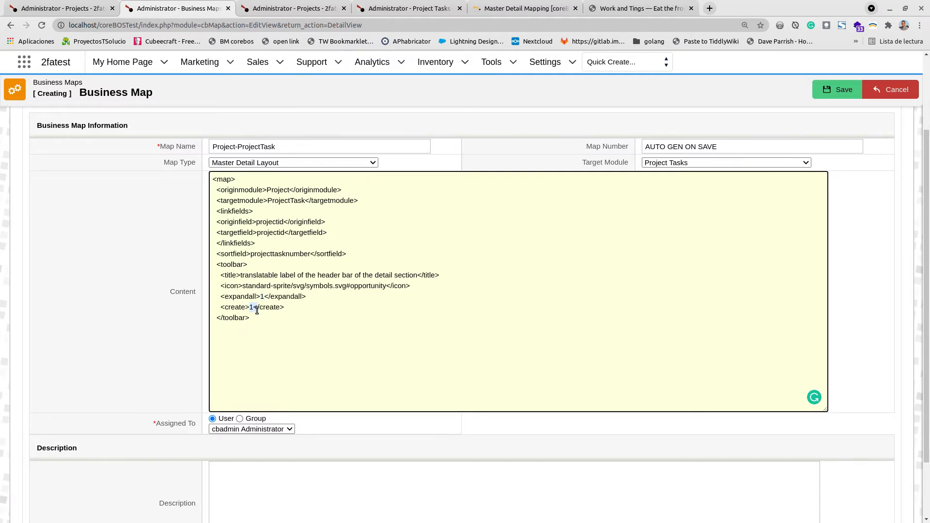
click(239, 332)
- Add empty listview and detailview sections after the toolbar in the map's Content
key(alt+Tab)
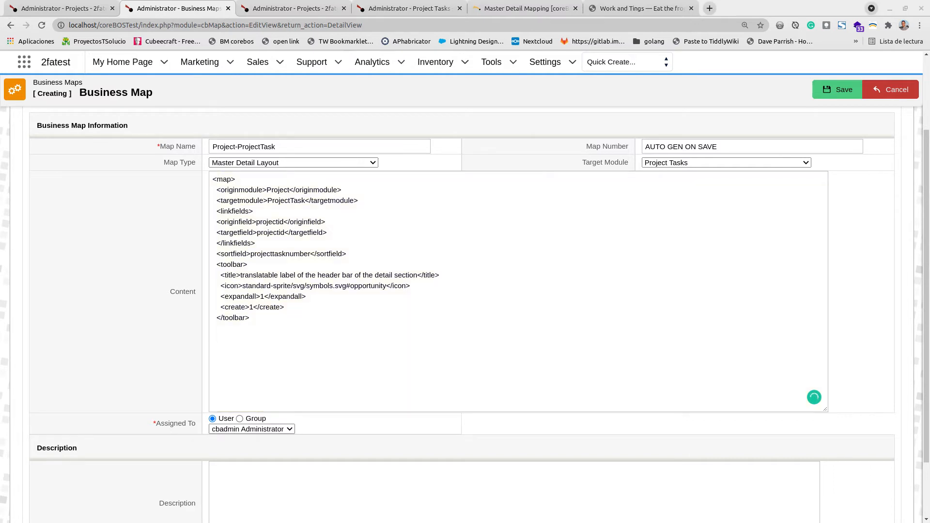
click(279, 339)
text(<listview>)
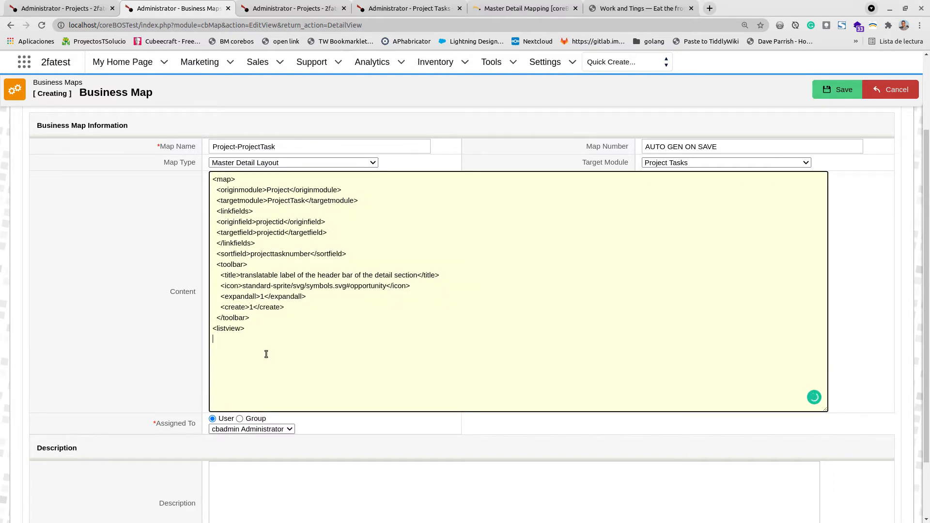
text(</listview>)
key(shift+Up)
key(shift+Up)
key(ctrl+c)
key(Left)
key(ctrl+v)
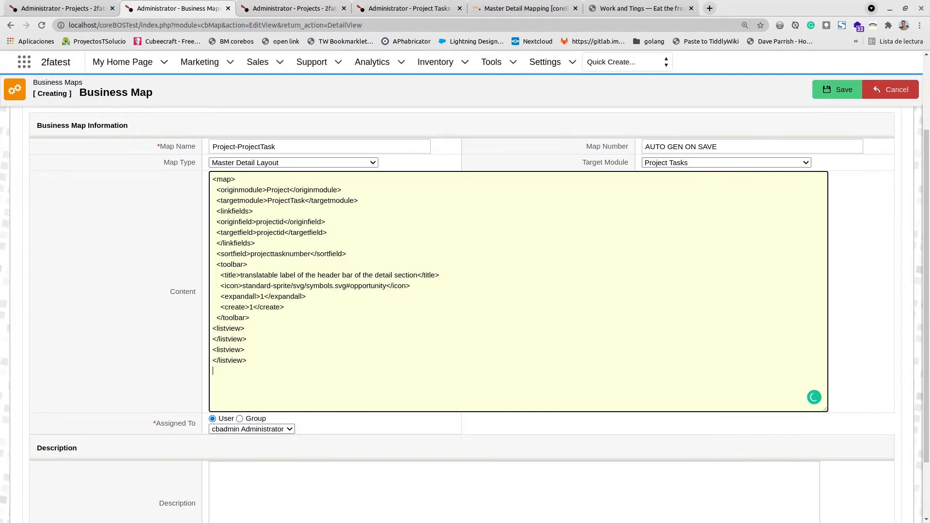
key(alt+Tab)
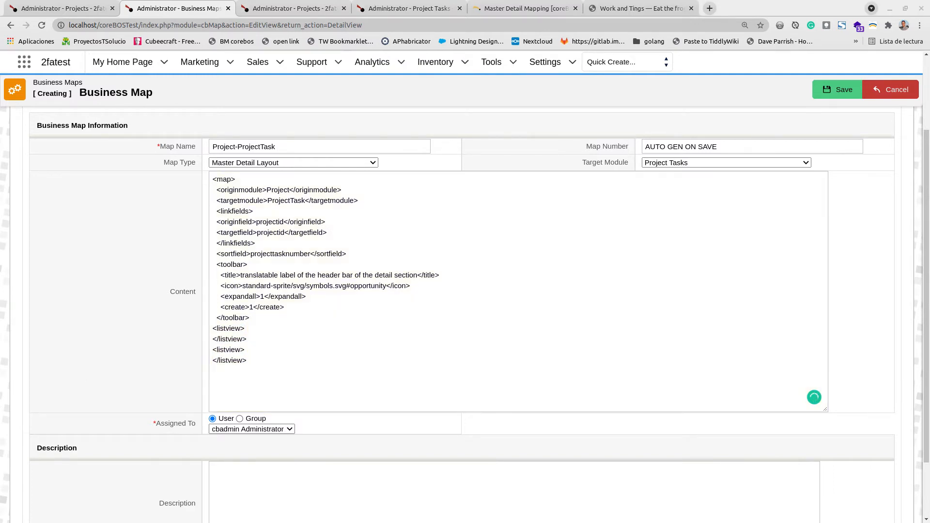
double_click(228, 349)
text(detailview)
double_click(232, 362)
text(detailview)
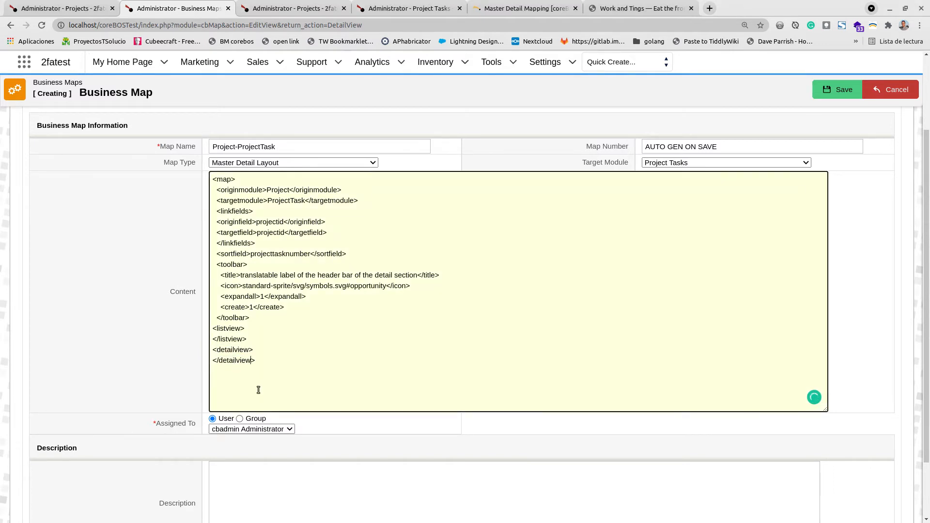
- Close the XML with </map> and save the business map
click(296, 360)
text(</map>)
click(826, 89)
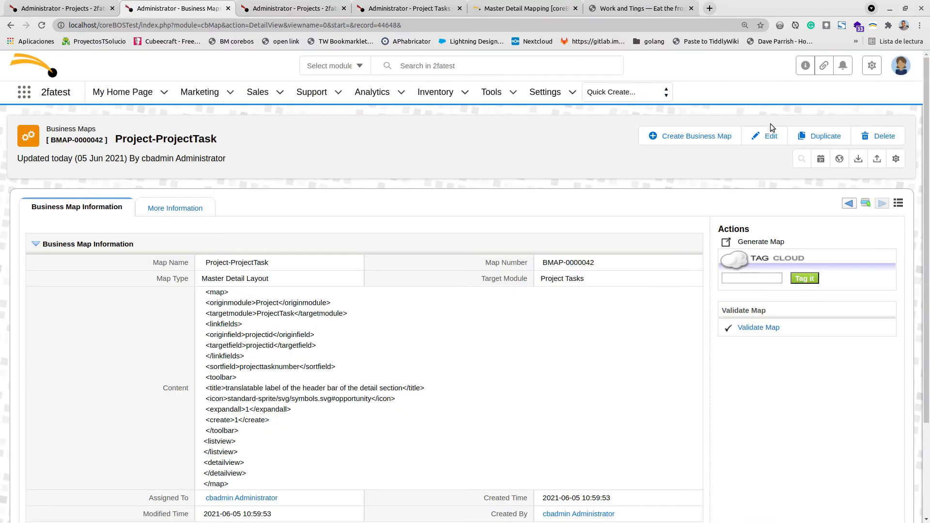
- Reload the coreBOS Tests Suite project and view its new Project Tasks detail section
click(37, 5)
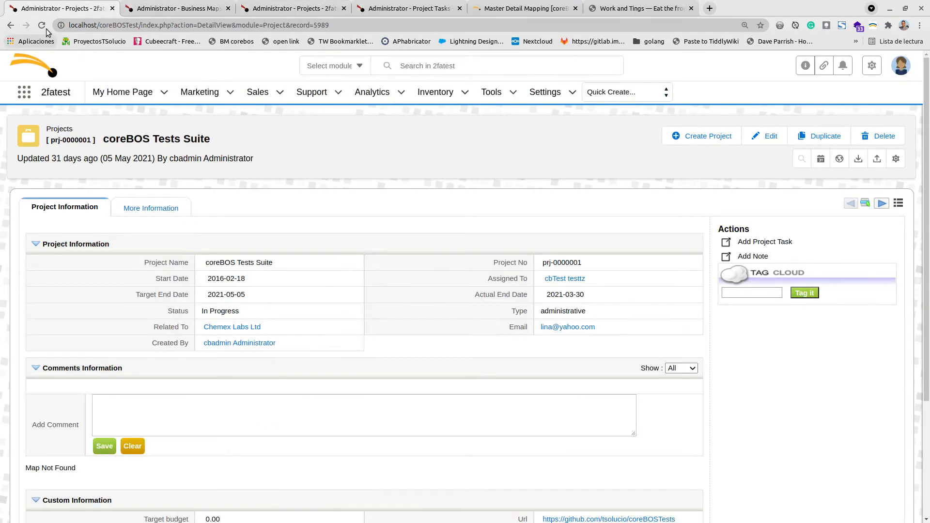
click(40, 26)
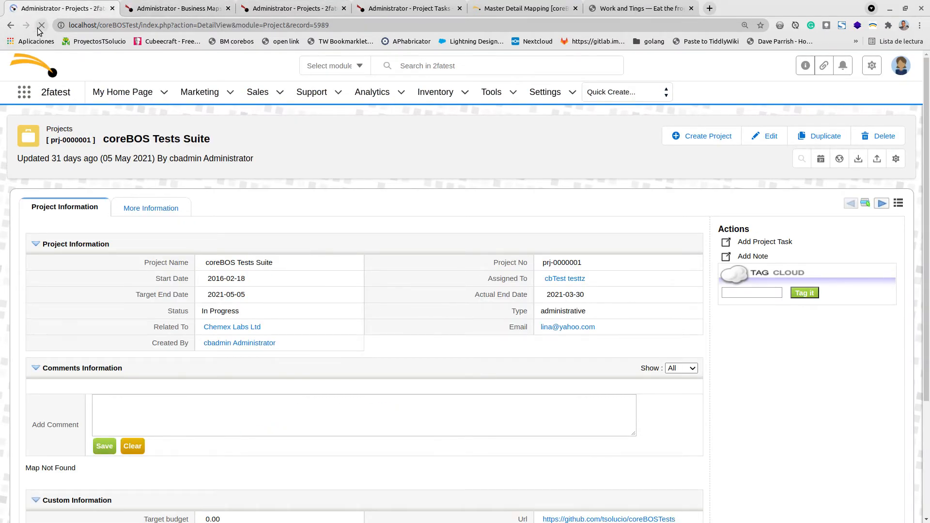
scroll(495, 308, down, 4)
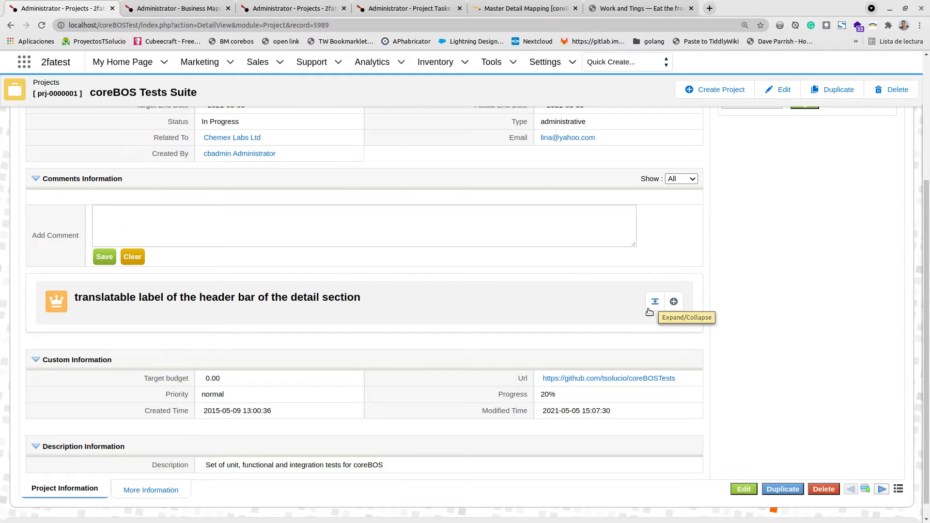
- Edit the map's Content inline, set expandall to 0, and save
click(177, 8)
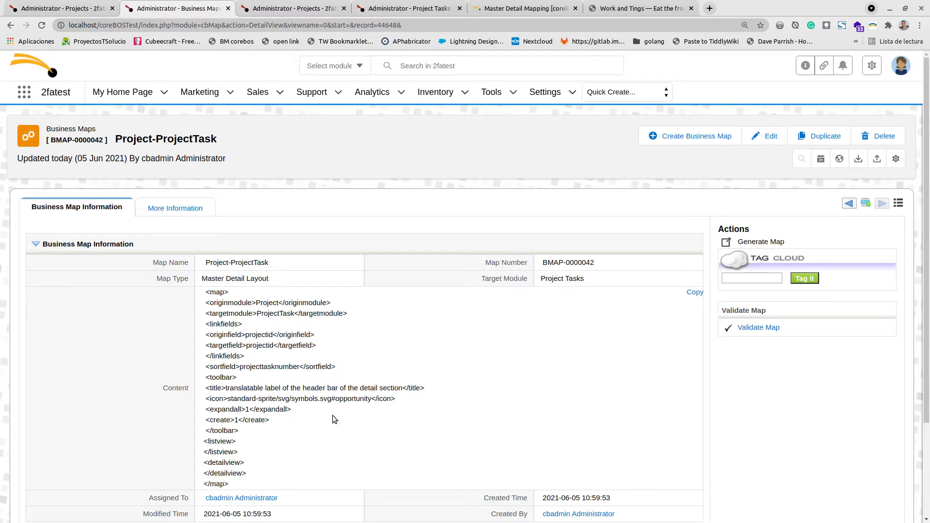
double_click(327, 393)
scroll(363, 349, down, 2)
scroll(363, 350, down, 1)
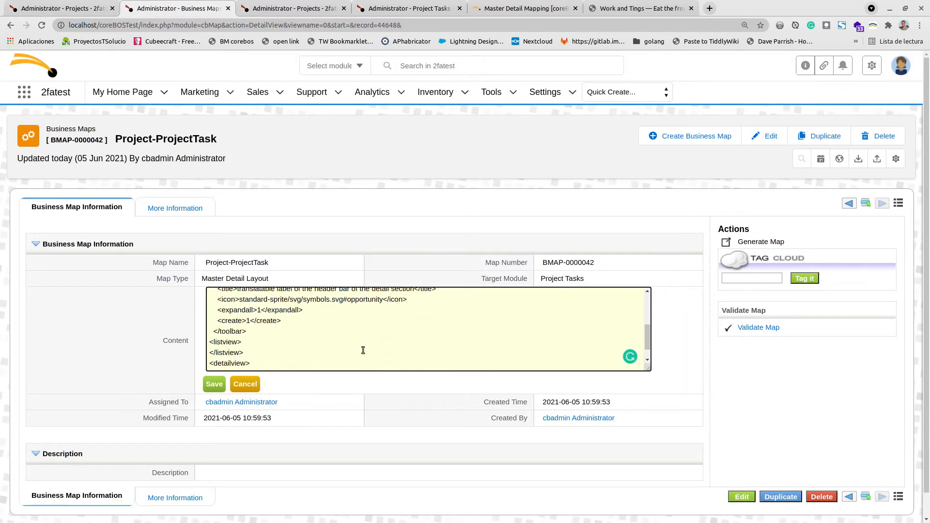
drag(257, 310, 262, 309)
text(0)
click(214, 384)
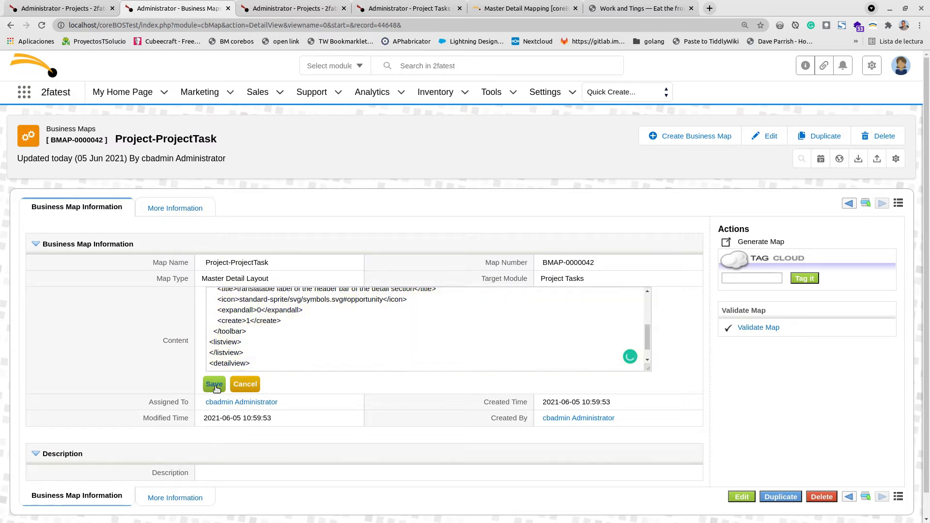
click(55, 8)
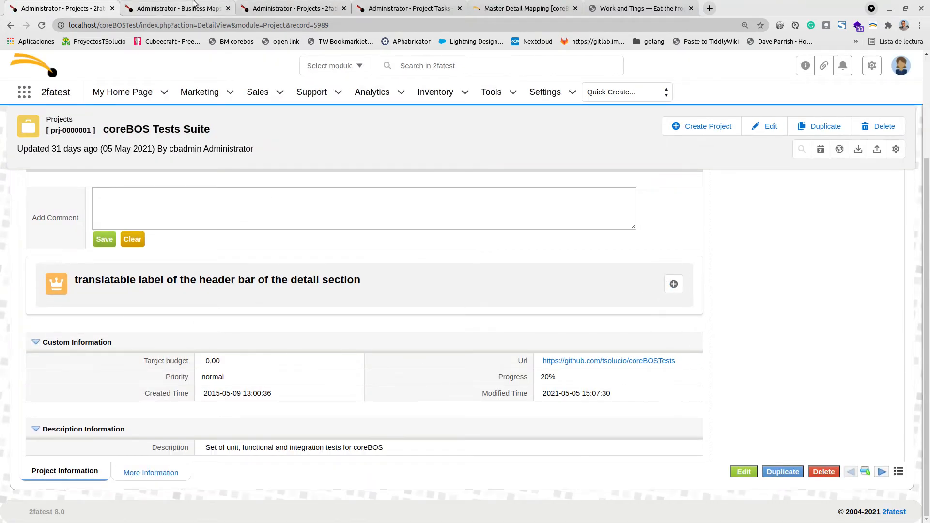
click(174, 9)
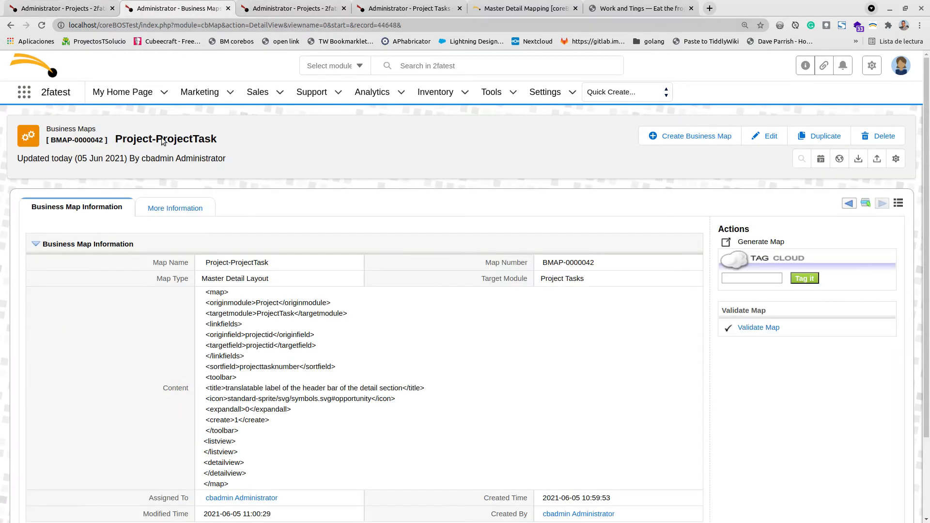
- Open the map's Content for inline editing and paste a listview definition with datasource, toolbar and fields inside the listview section
scroll(283, 364, down, 2)
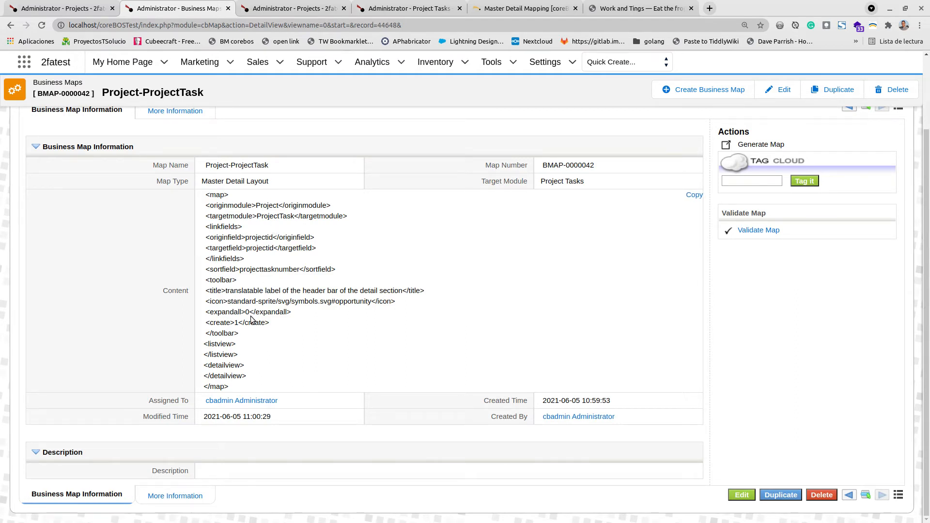
double_click(469, 301)
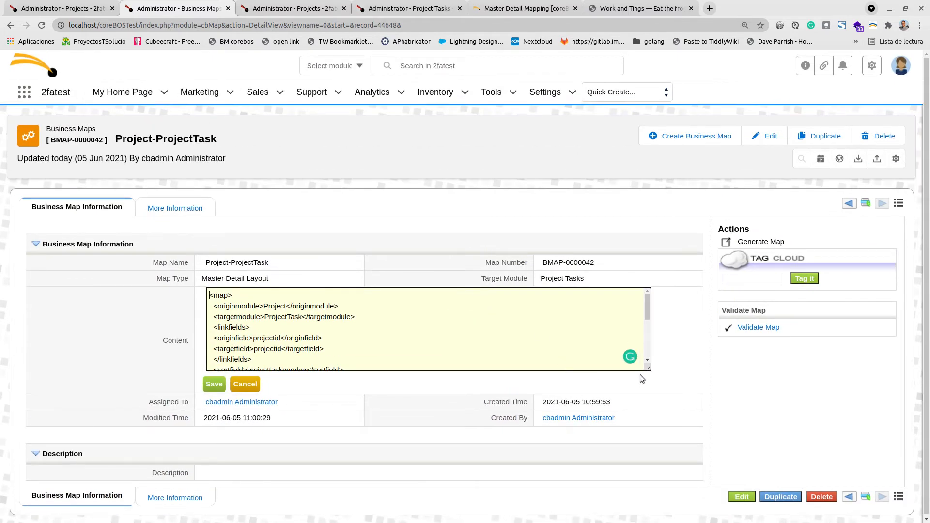
drag(641, 364, 644, 522)
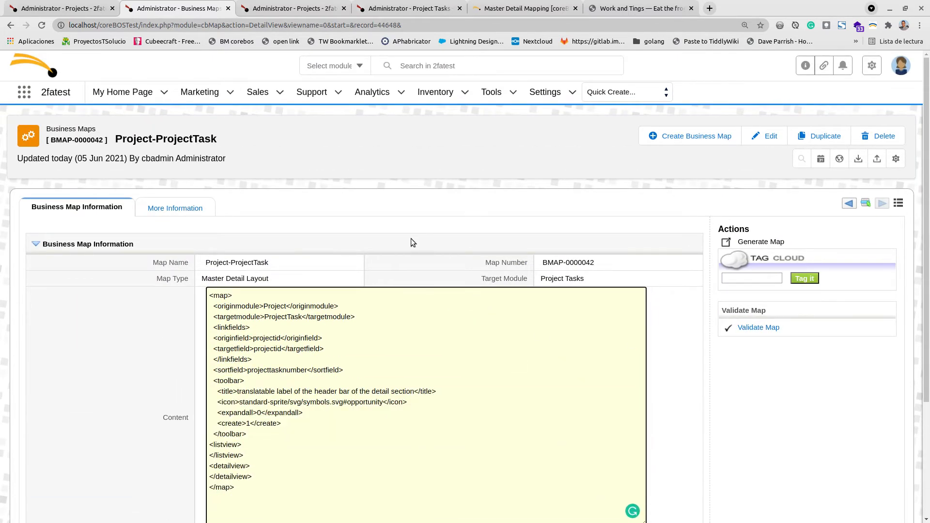
scroll(319, 288, down, 3)
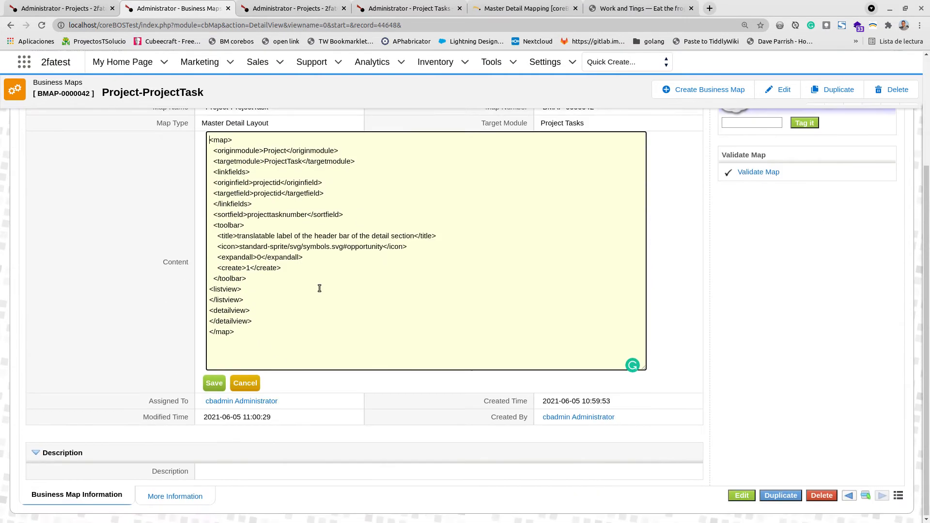
click(256, 293)
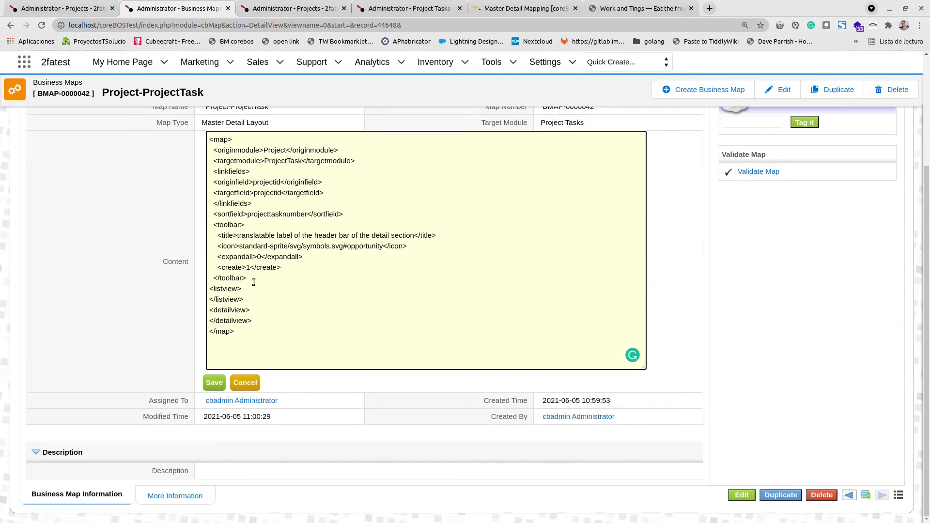
click(68, 8)
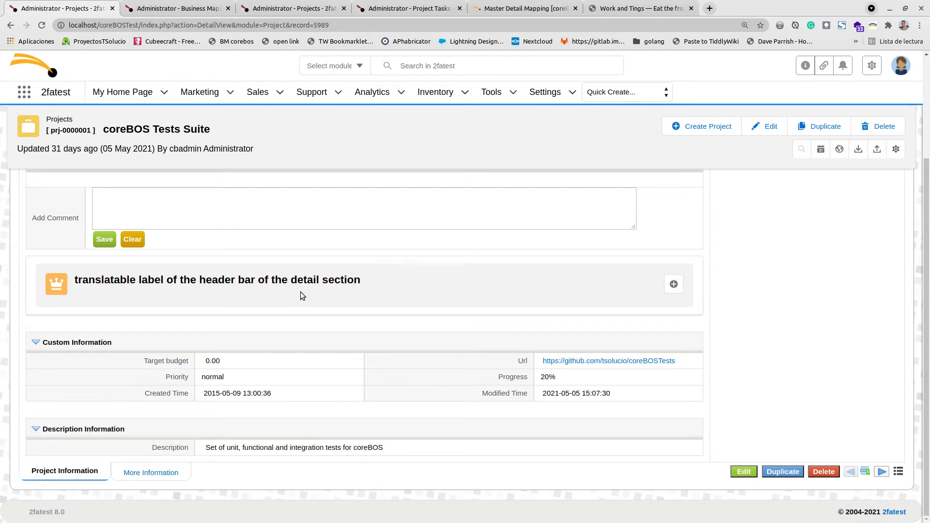
click(177, 8)
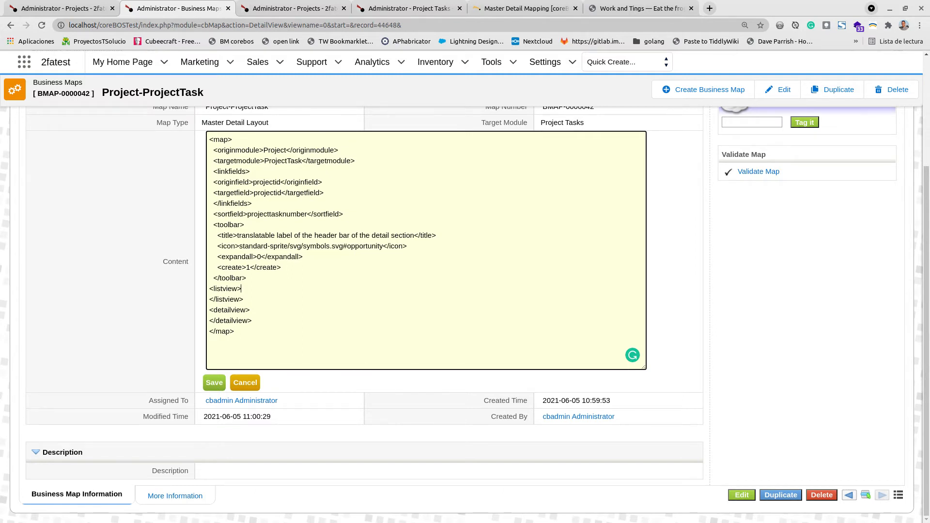
key(alt+Tab)
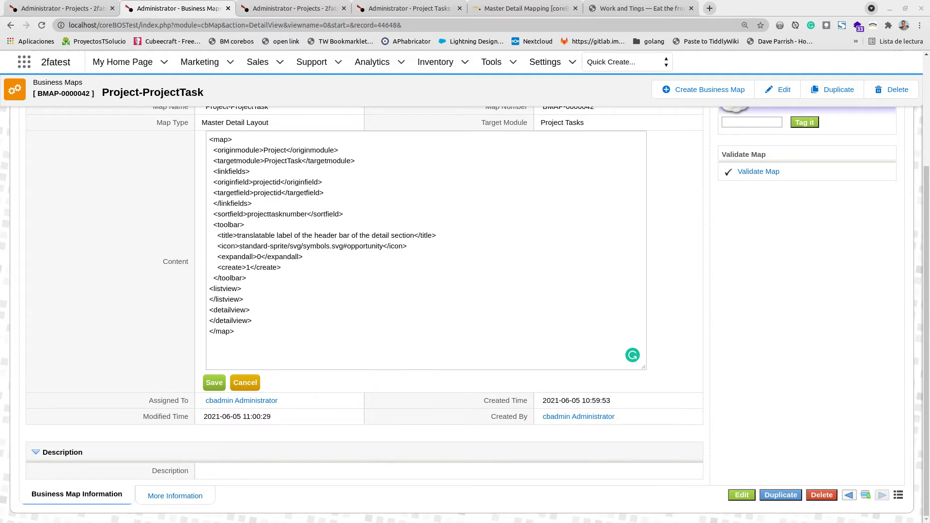
click(255, 287)
key(Return)
key(Return)
key(Return)
key(Up)
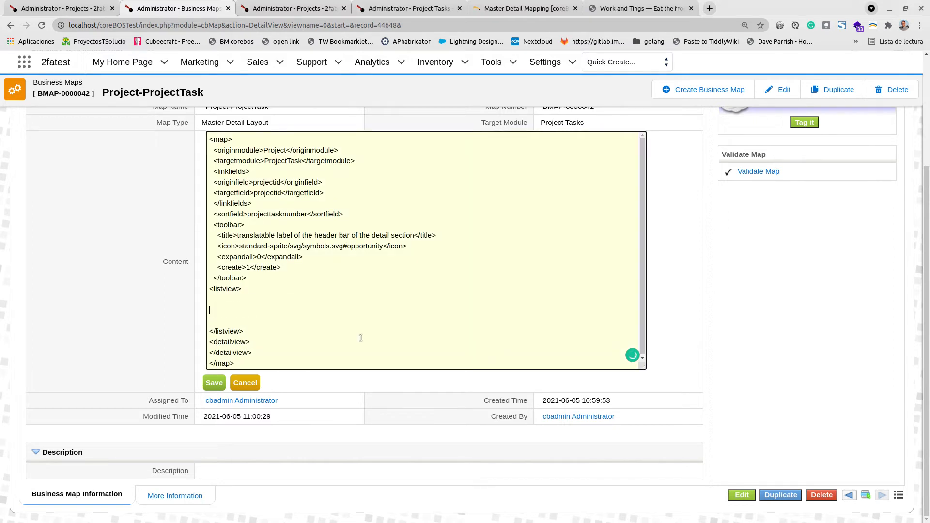
key(Down)
key(ctrl+v)
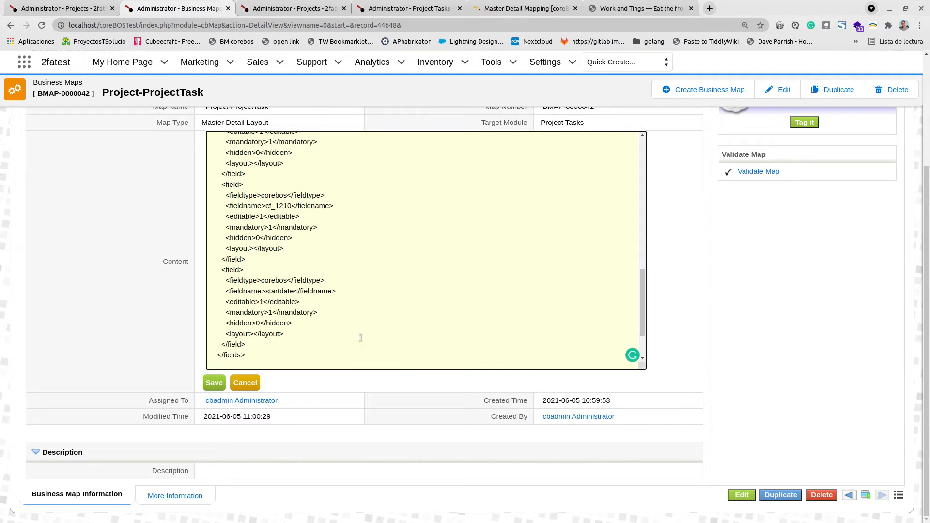
- Review the pasted listview datasource, toolbar actions and field definitions, then save the business map
scroll(391, 326, up, 6)
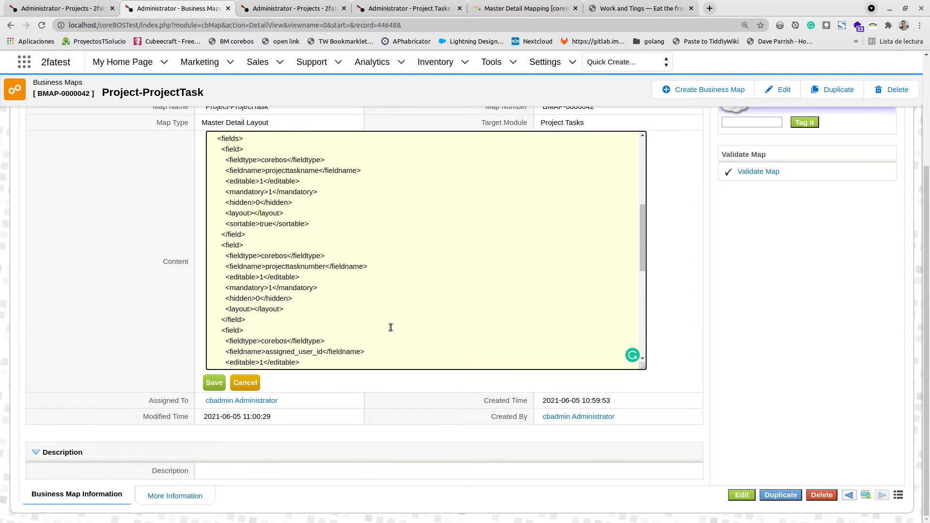
scroll(390, 327, up, 2)
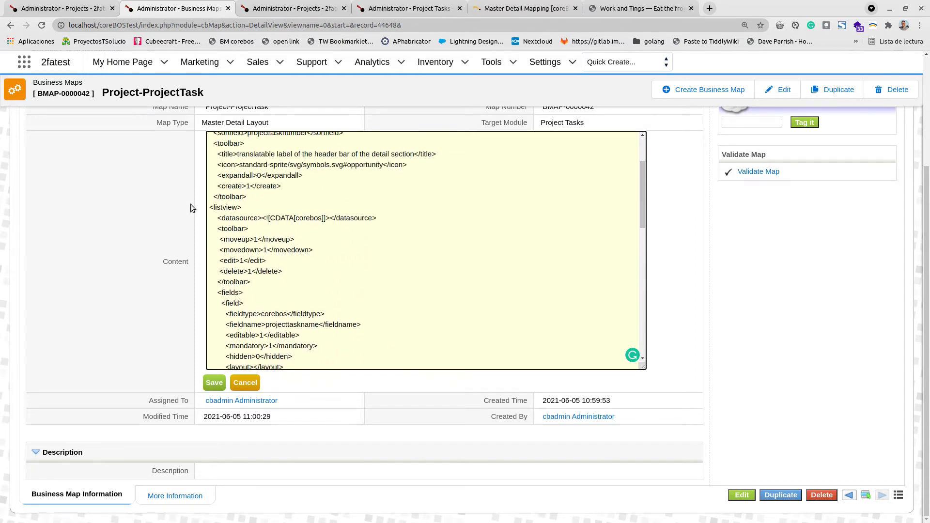
double_click(233, 218)
double_click(300, 218)
drag(237, 230, 240, 286)
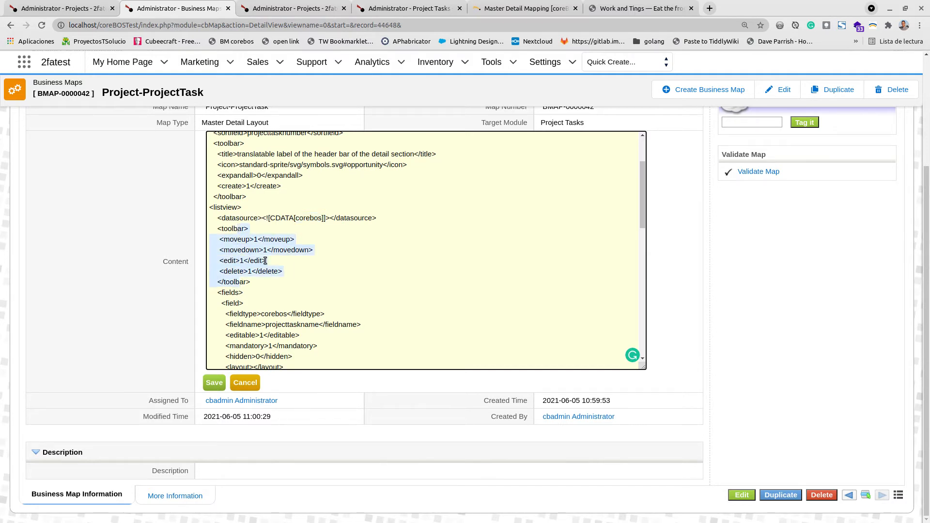
click(250, 239)
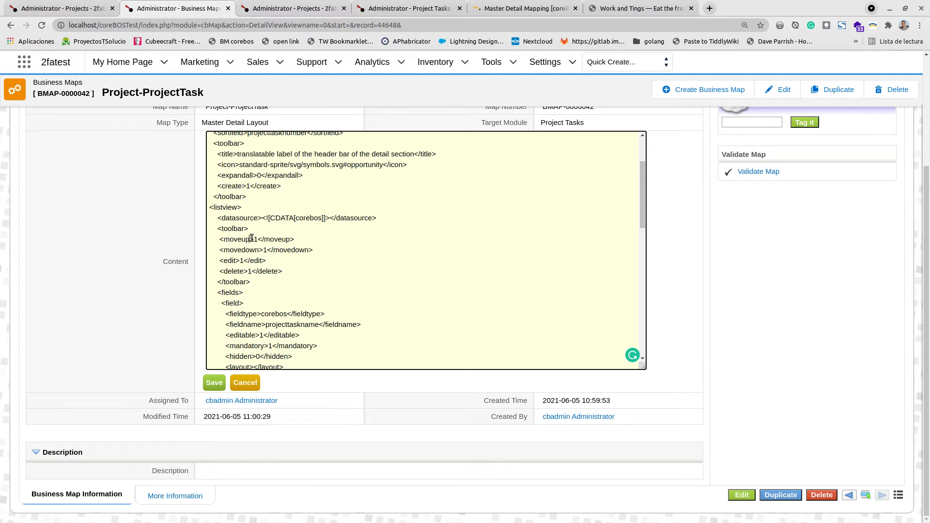
click(248, 271)
scroll(281, 290, down, 3)
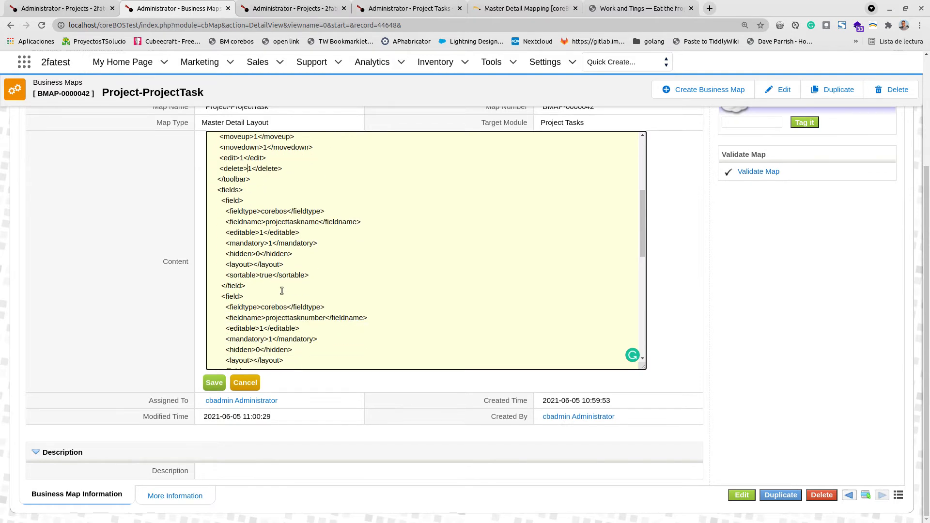
double_click(266, 214)
double_click(269, 212)
double_click(291, 222)
double_click(261, 232)
double_click(270, 243)
double_click(258, 253)
click(253, 265)
drag(239, 265, 289, 276)
scroll(300, 322, down, 2)
click(272, 205)
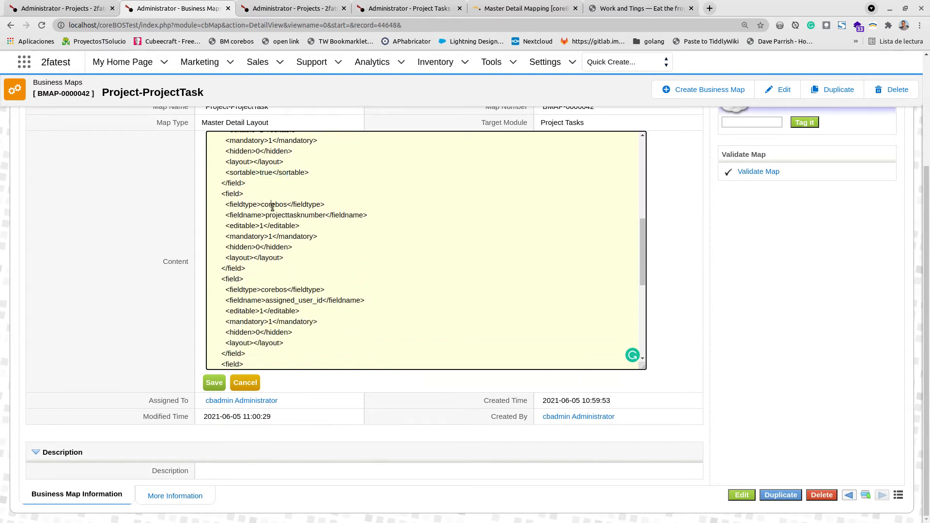
double_click(291, 214)
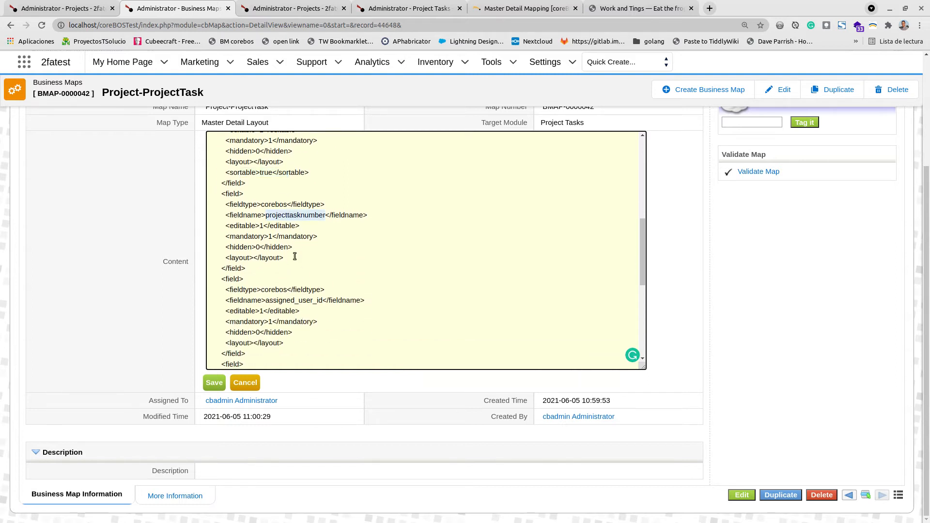
scroll(294, 257, down, 2)
double_click(289, 223)
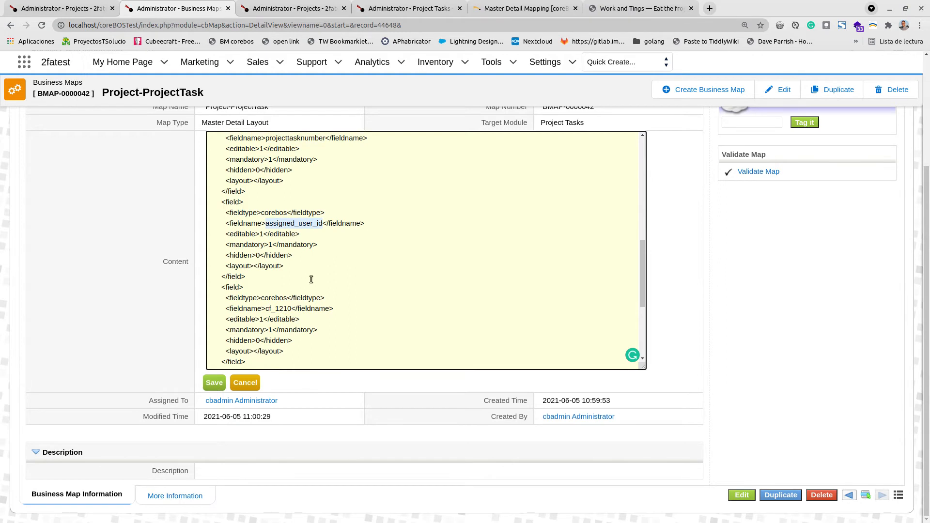
scroll(311, 280, down, 2)
double_click(283, 231)
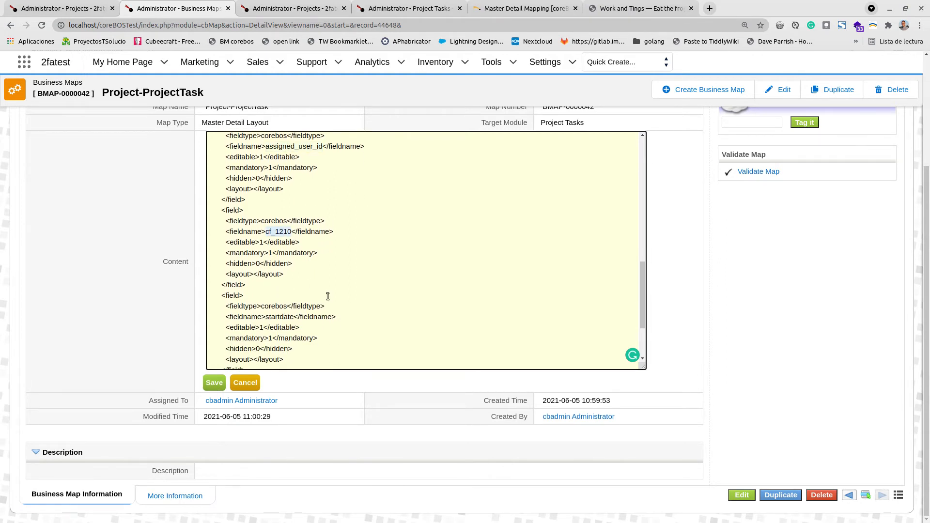
scroll(327, 296, down, 2)
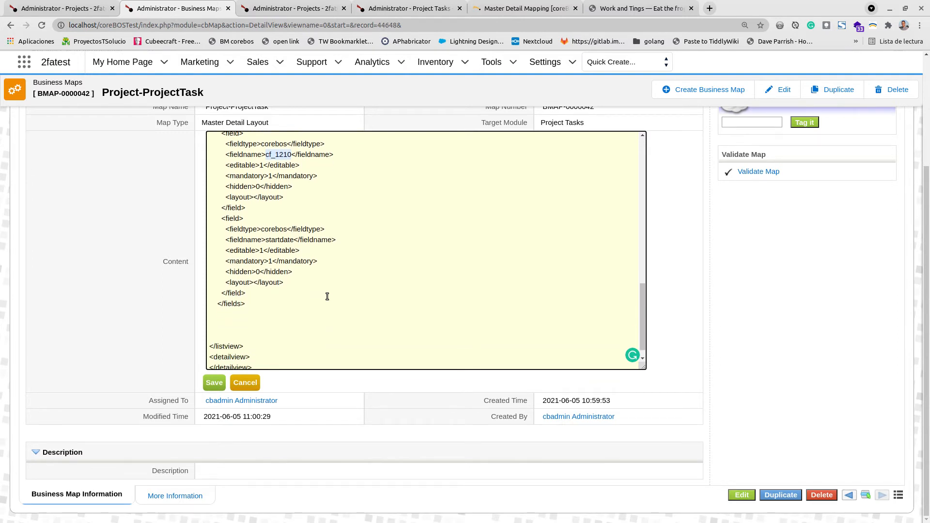
scroll(408, 297, up, 10)
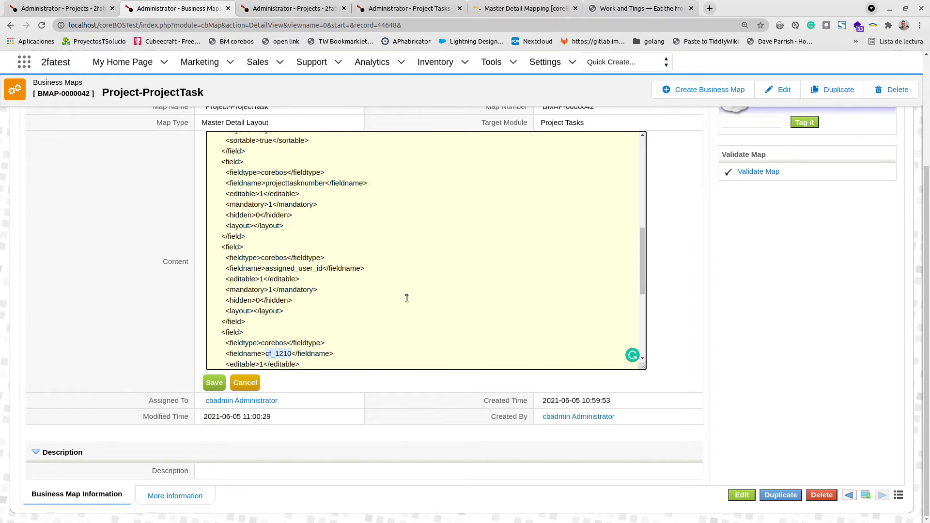
drag(250, 219, 364, 218)
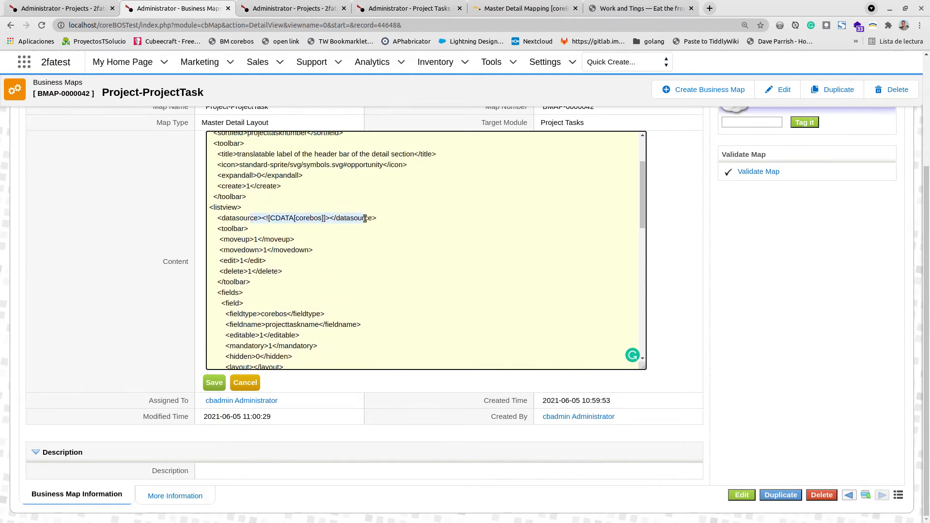
drag(238, 228, 249, 282)
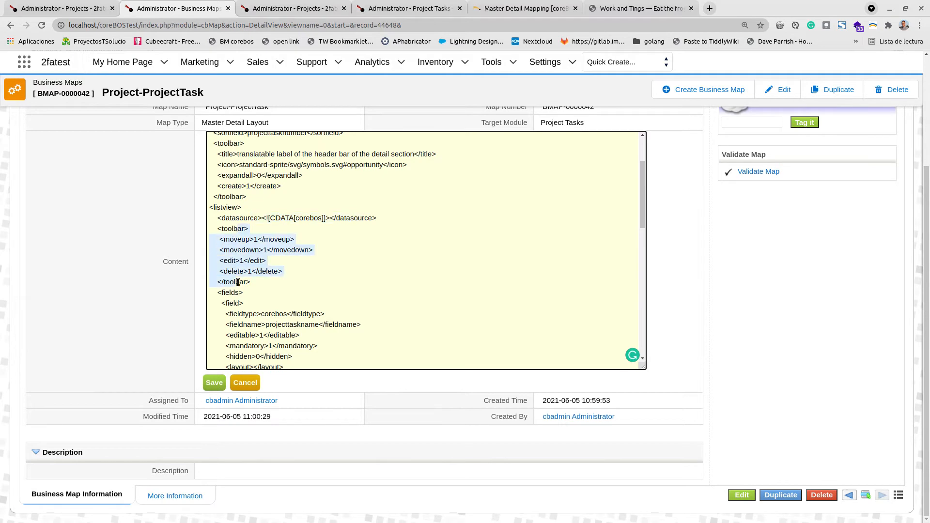
scroll(344, 297, down, 2)
scroll(344, 297, down, 1)
drag(269, 209, 270, 296)
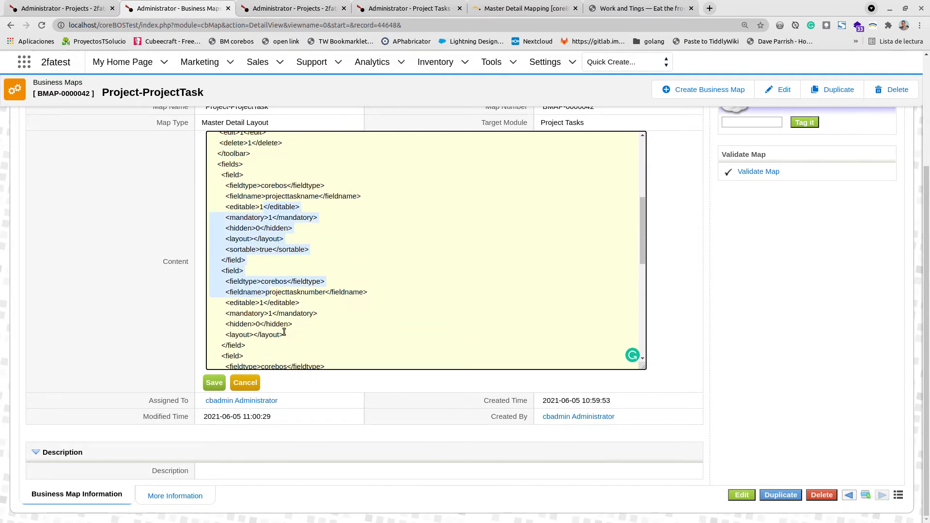
scroll(284, 332, down, 10)
scroll(281, 327, down, 3)
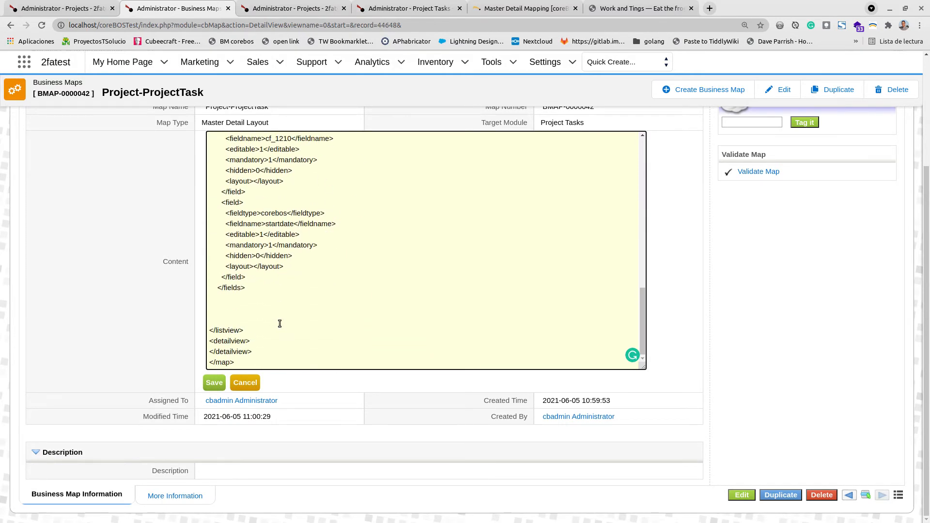
click(216, 385)
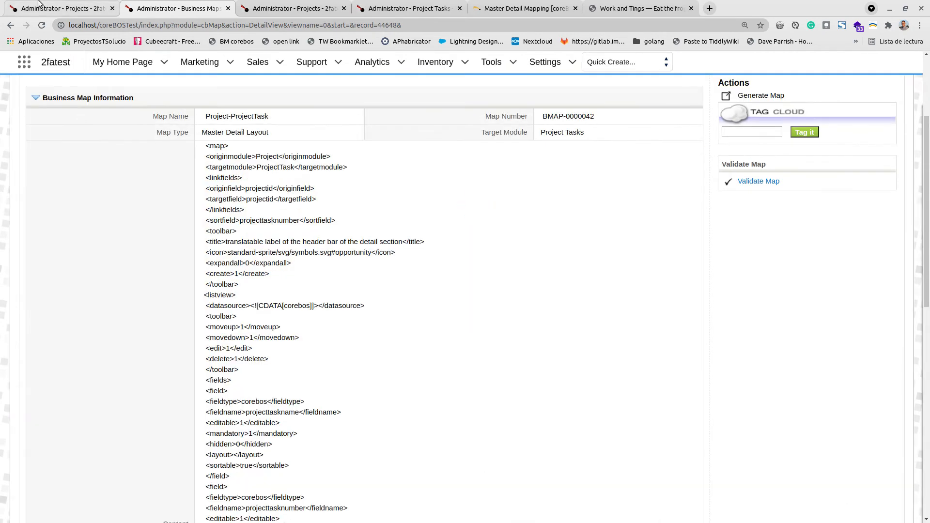
- Reload the coreBOS Tests Suite project and view the Project Tasks list in its detail section
click(39, 10)
click(41, 25)
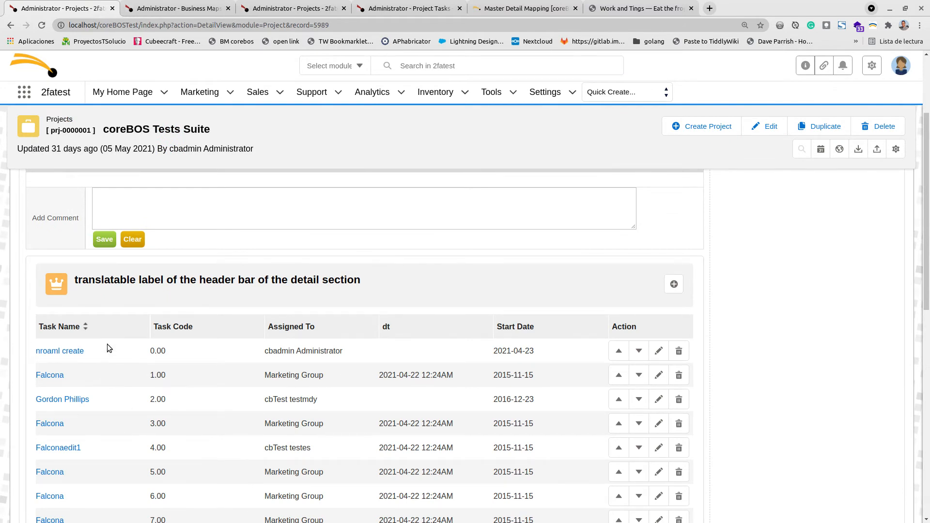
scroll(121, 322, up, 2)
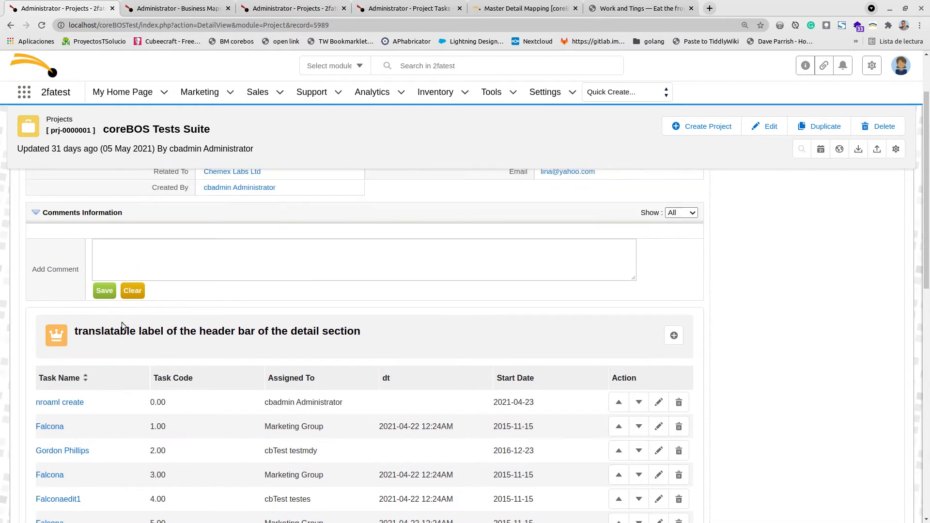
scroll(121, 321, down, 3)
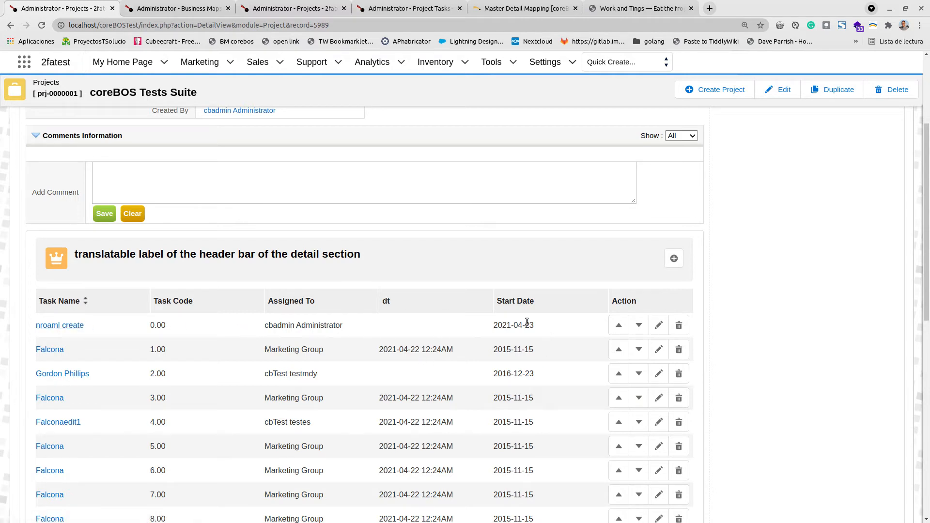
click(431, 328)
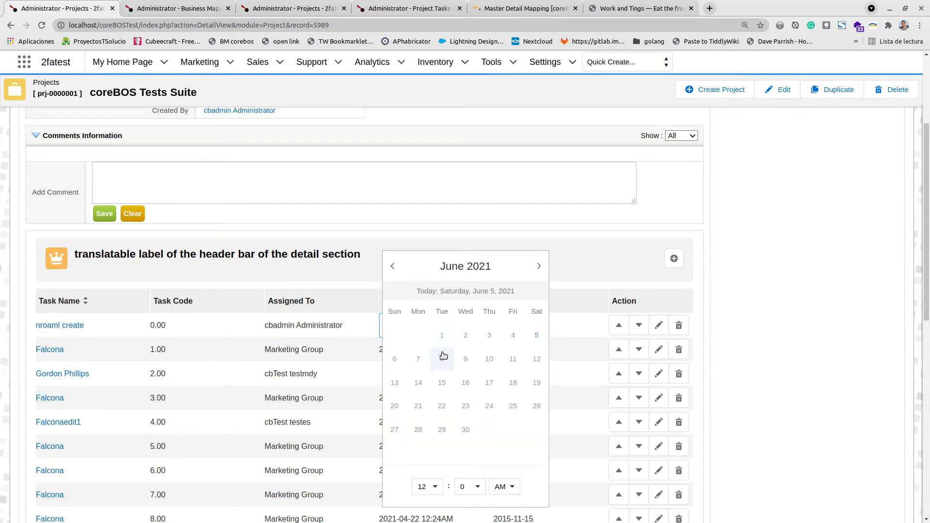
click(457, 357)
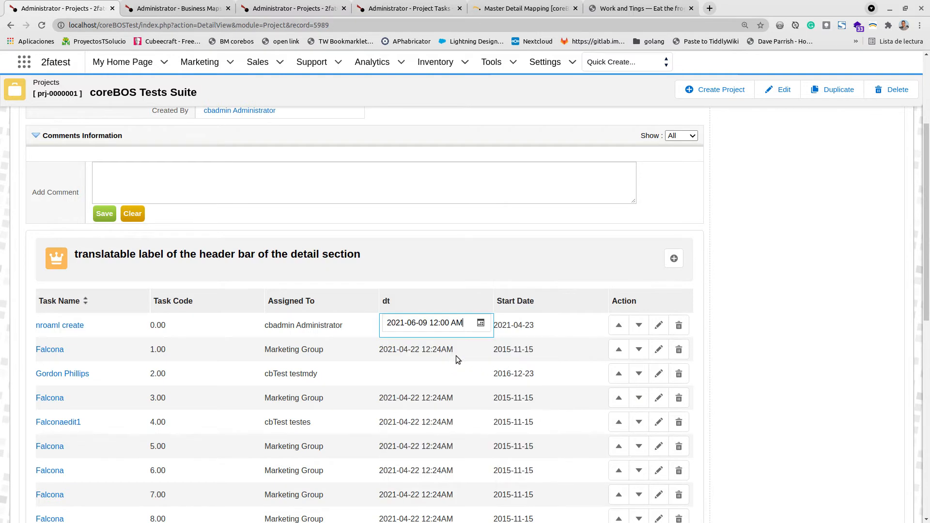
click(423, 349)
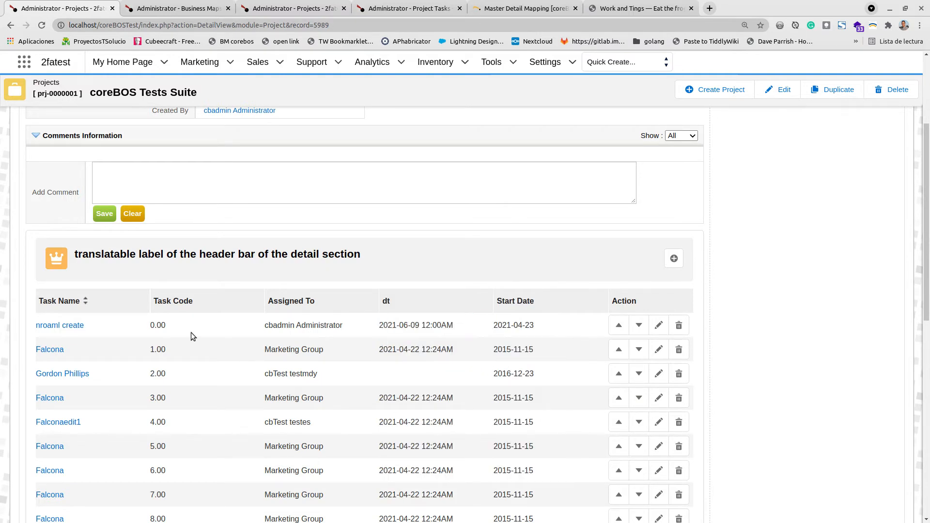
click(179, 324)
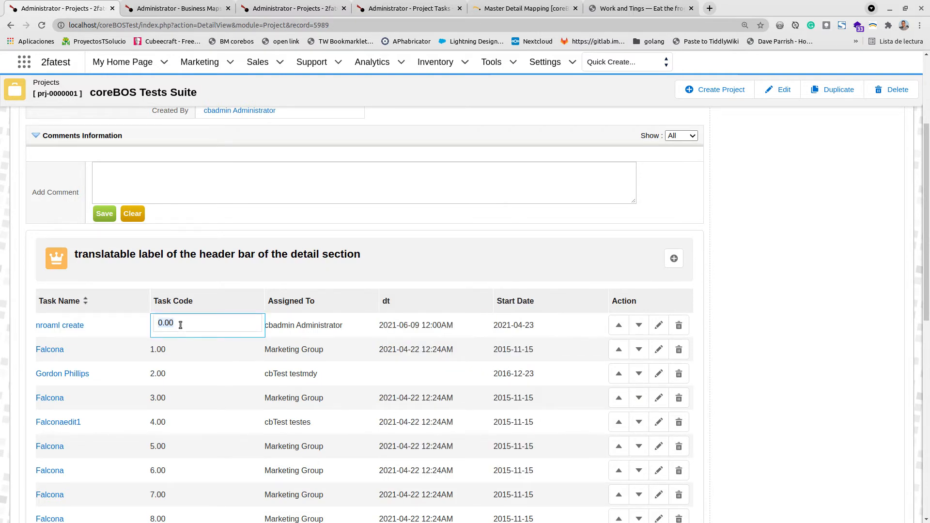
text(98)
click(292, 351)
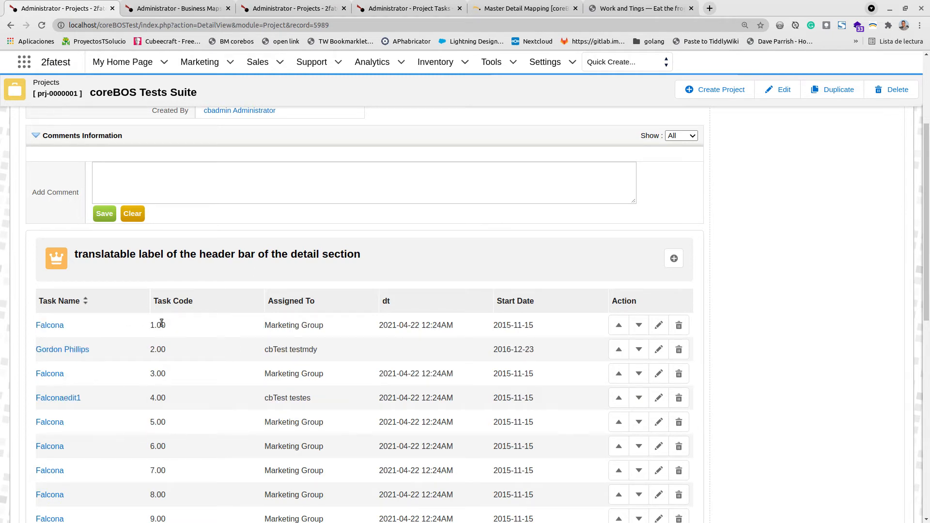
- Inline edit the first Falcona task's Assigned To, setting it to Team Selling
scroll(166, 414, down, 9)
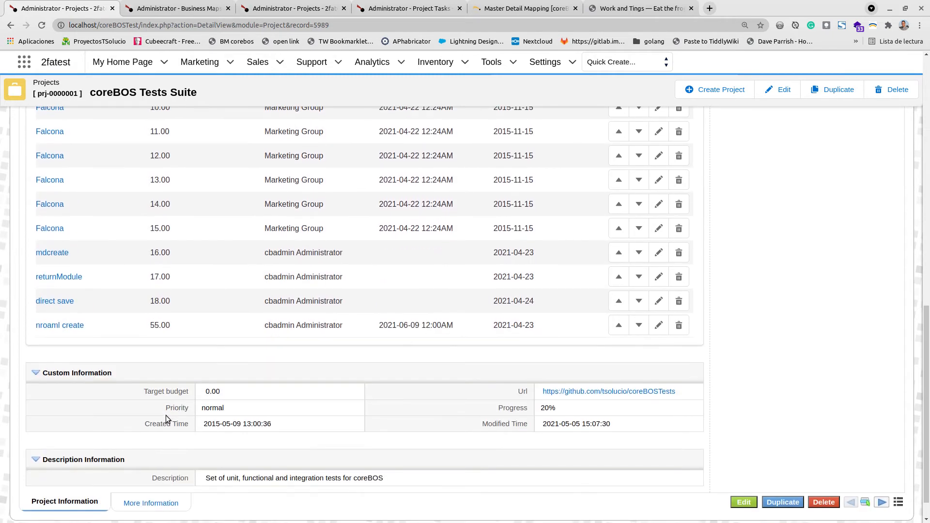
scroll(171, 358, up, 9)
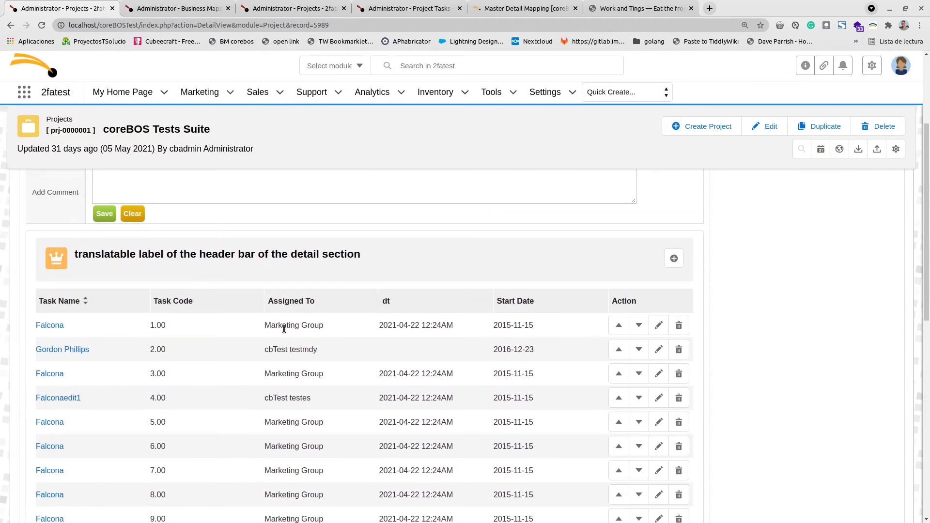
click(284, 328)
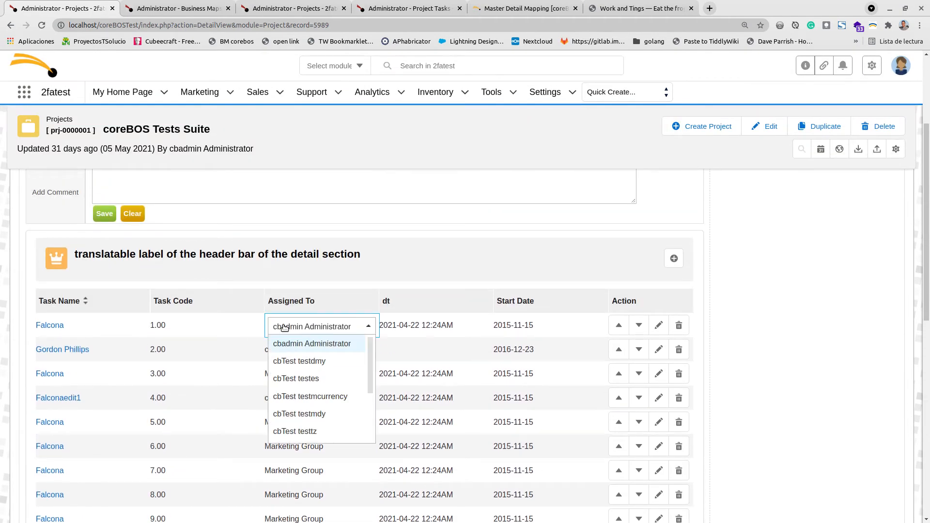
click(307, 379)
click(220, 348)
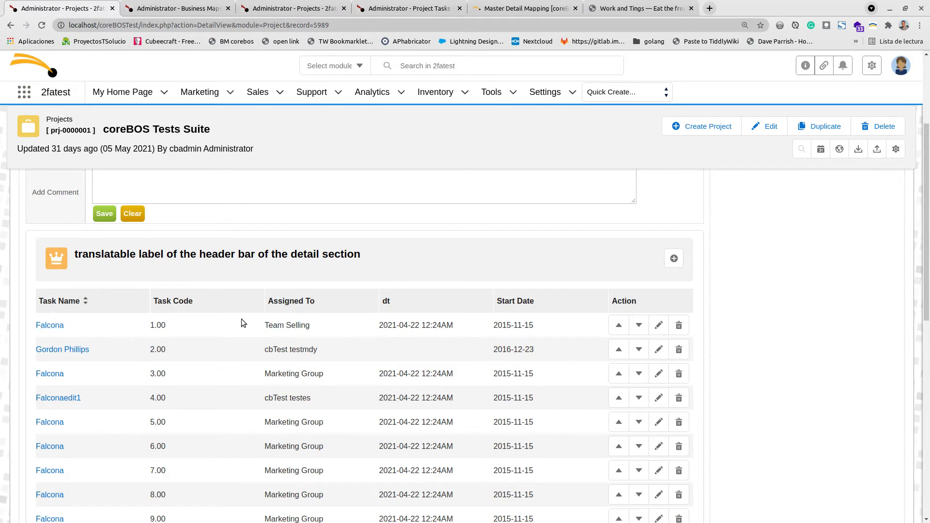
click(638, 325)
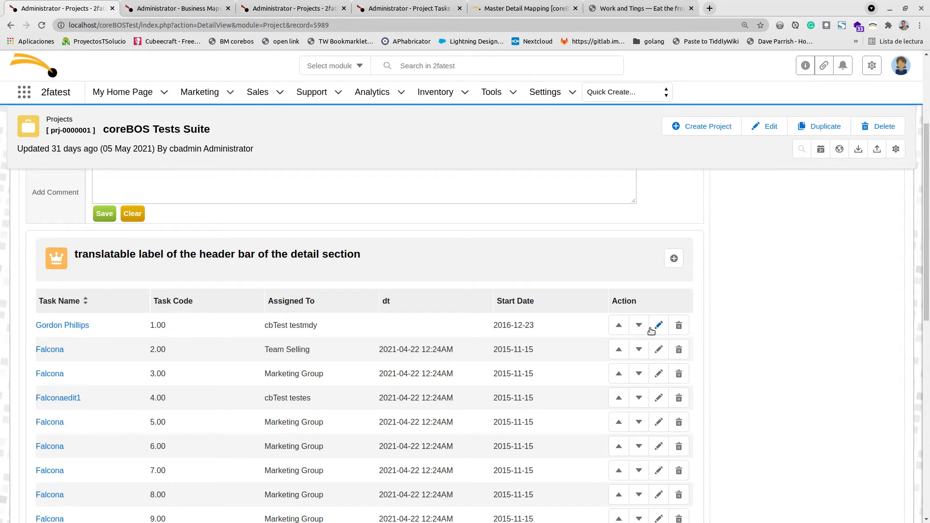
click(679, 326)
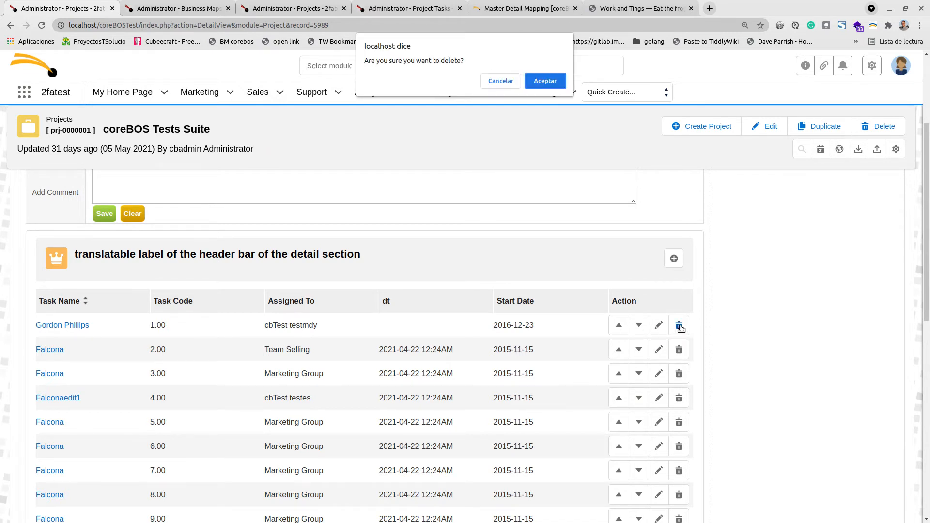
click(550, 84)
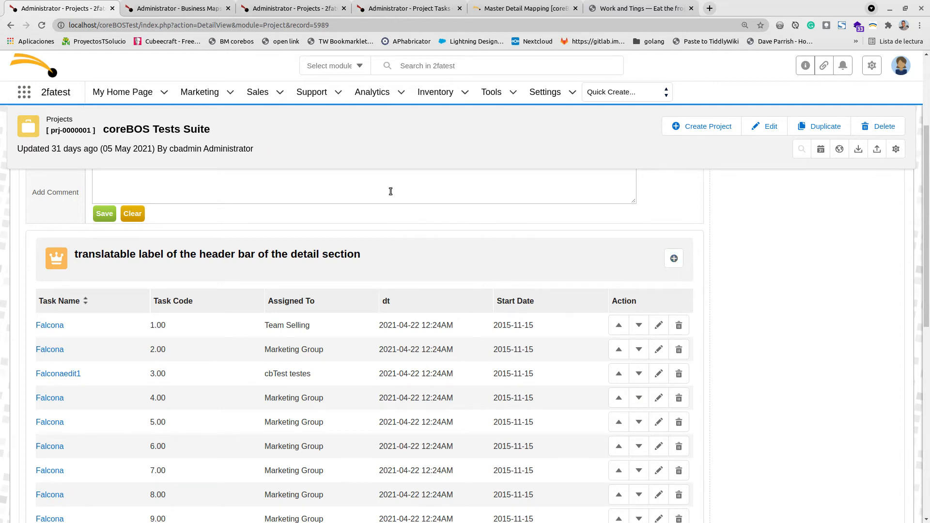
- Open the business map's Content for editing and add an empty line inside the detailview section
click(188, 8)
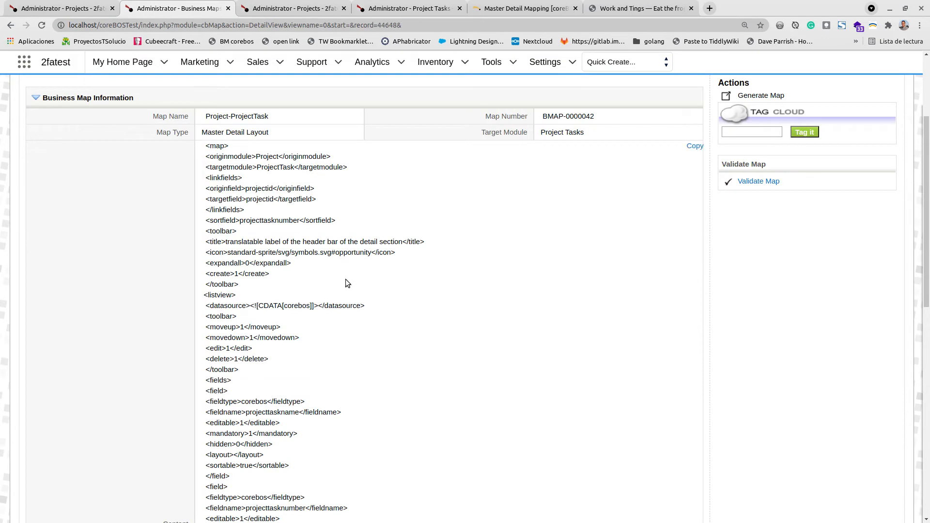
double_click(505, 241)
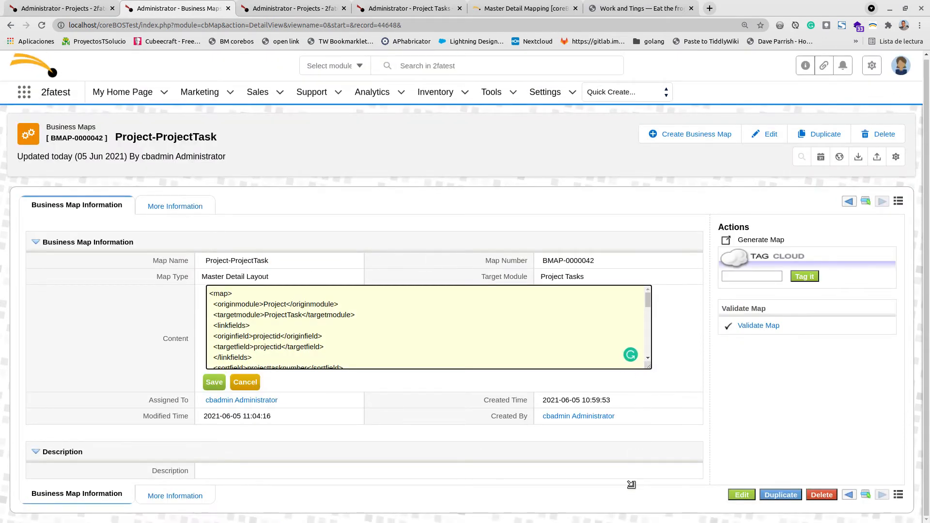
scroll(352, 252, down, 12)
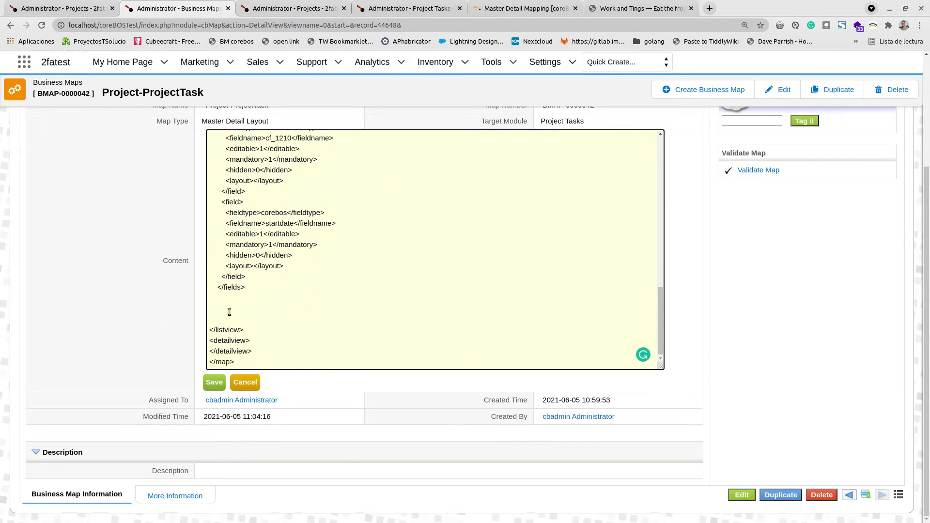
key(BackSpace)
key(BackSpace)
key(BackSpace)
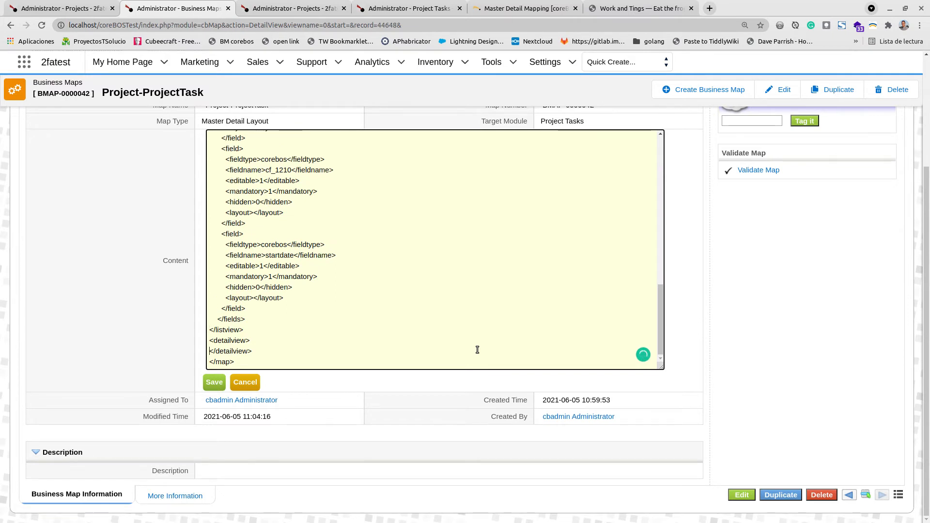
key(End)
key(Return)
key(Return)
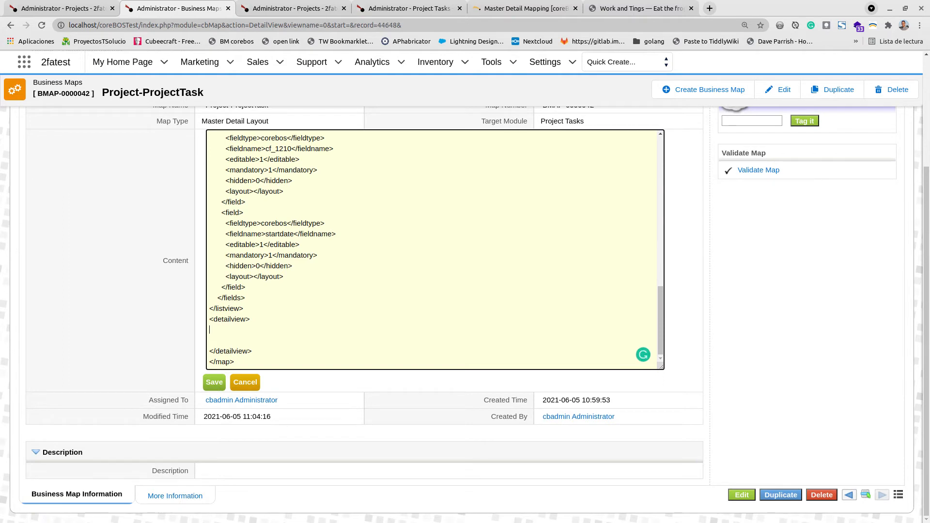
- Paste detailview field definitions for projecttaskname, startdate and enddate, tidy the blank lines and save the map
key(alt+Tab)
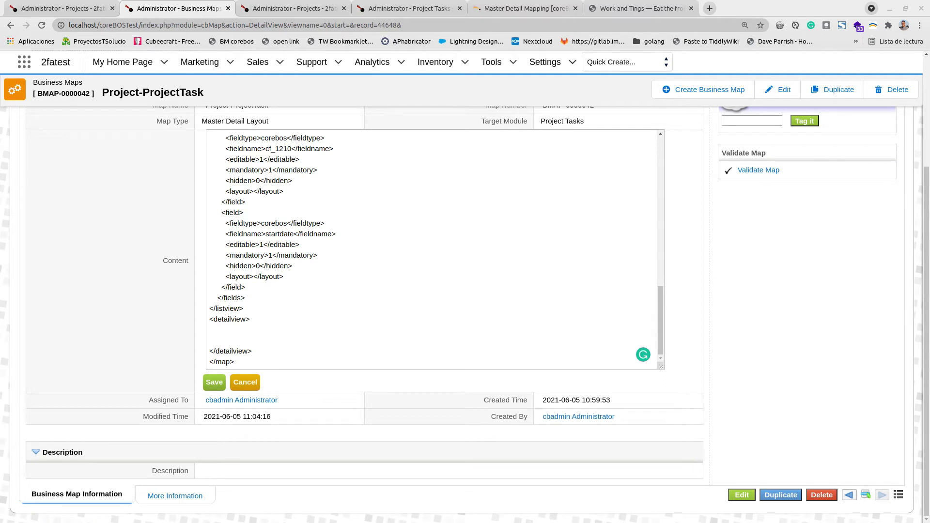
click(213, 331)
key(ctrl+v)
scroll(356, 325, up, 5)
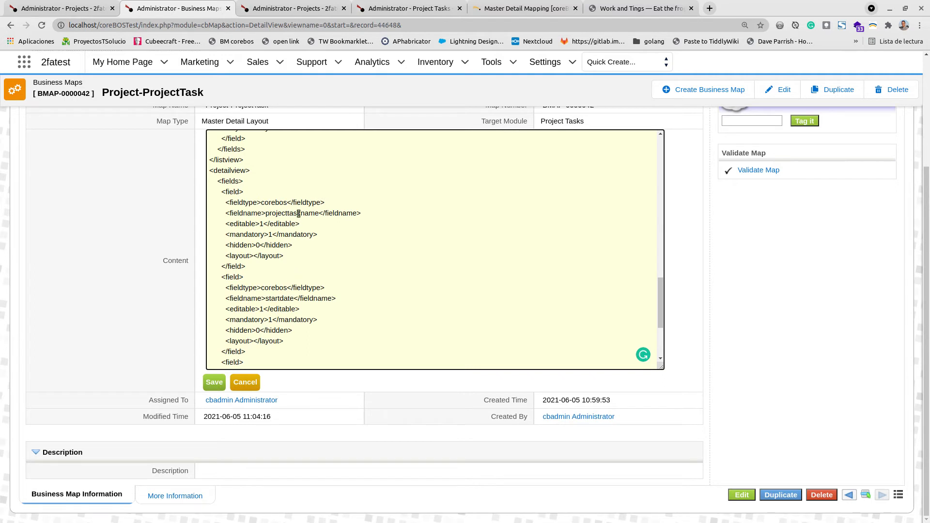
scroll(293, 271, down, 2)
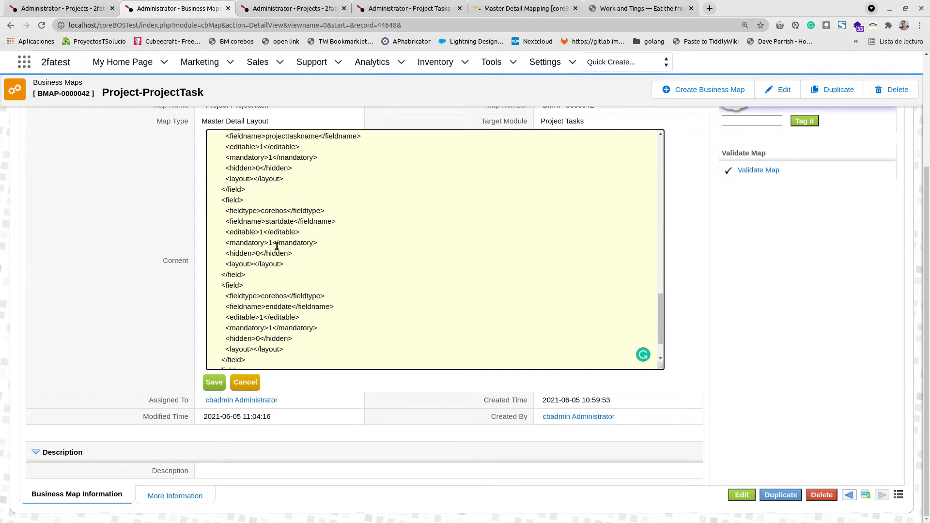
scroll(279, 266, down, 1)
scroll(278, 266, down, 1)
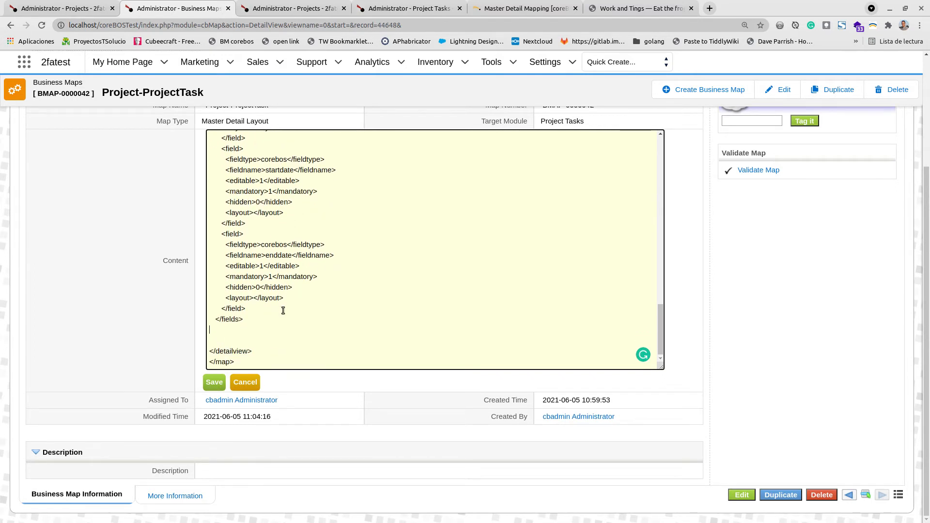
key(BackSpace)
key(BackSpace)
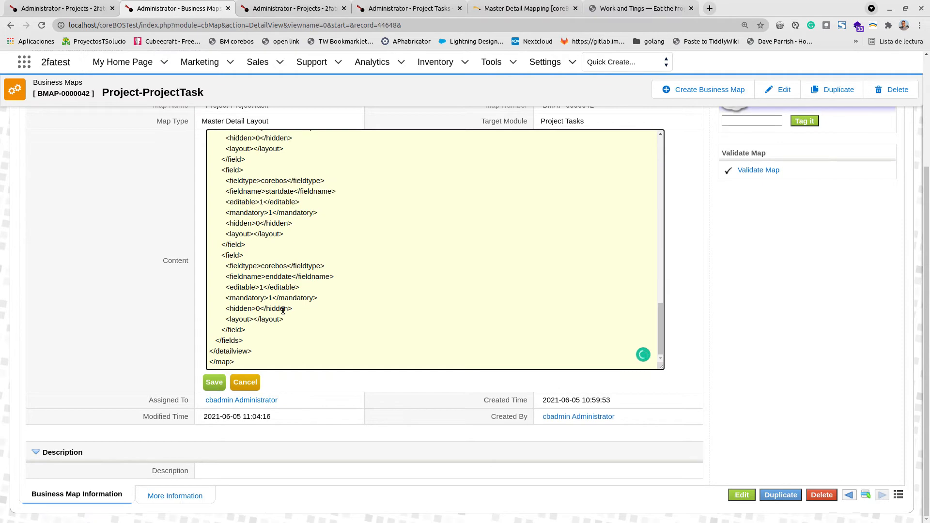
scroll(321, 280, up, 3)
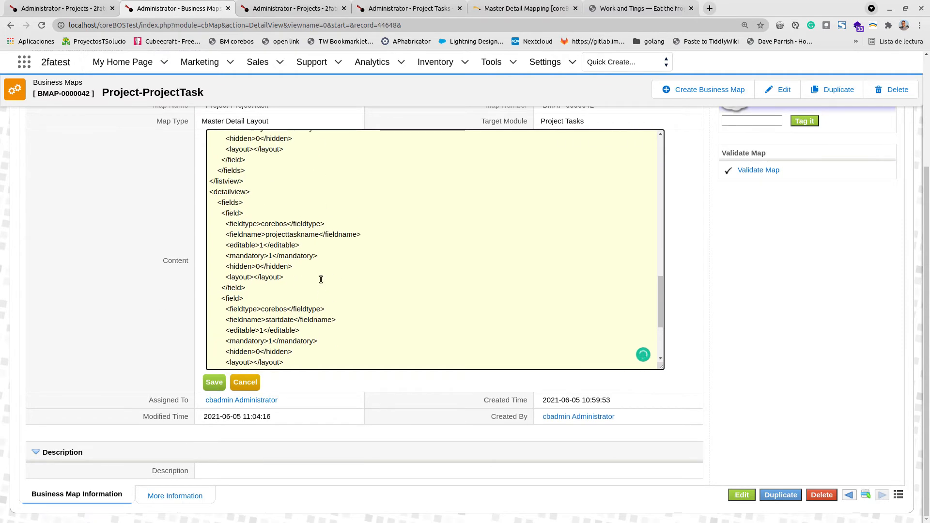
click(208, 383)
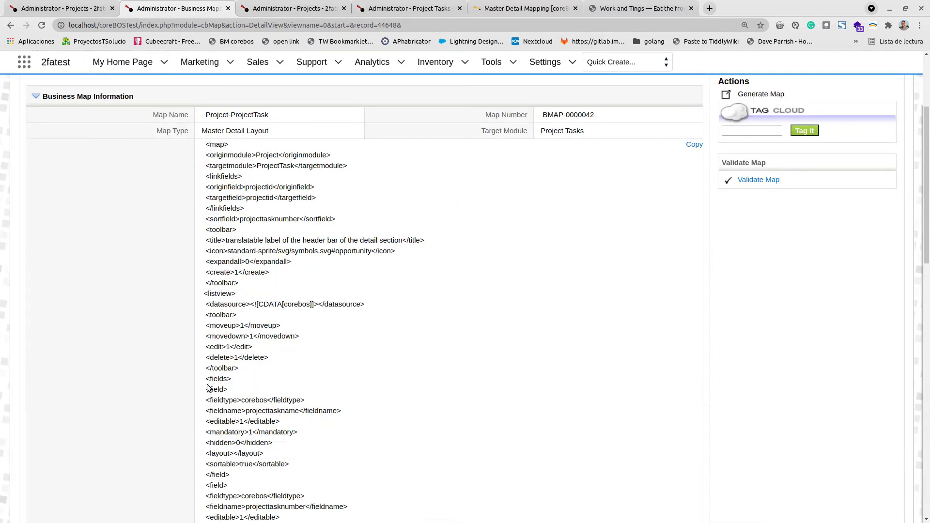
- Reload the project page and open the first Falcona task's record to inspect it
click(73, 8)
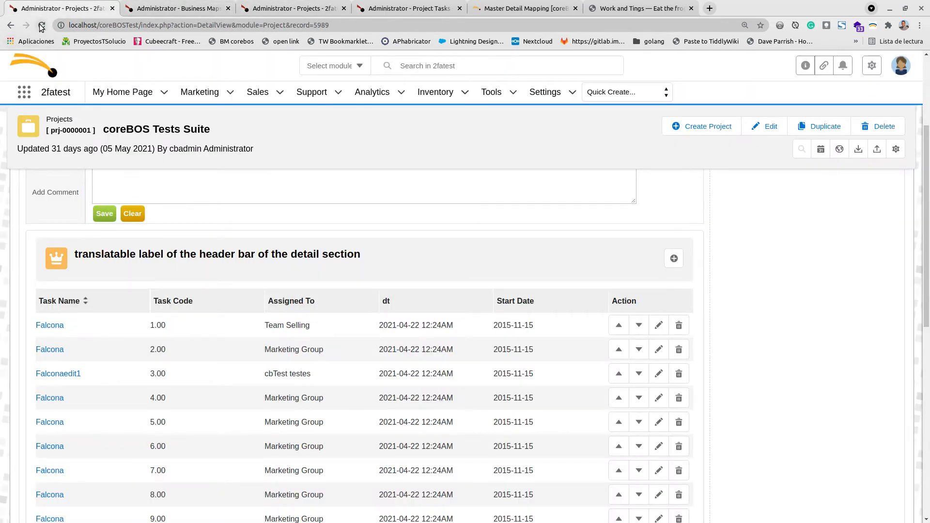
click(41, 25)
click(50, 326)
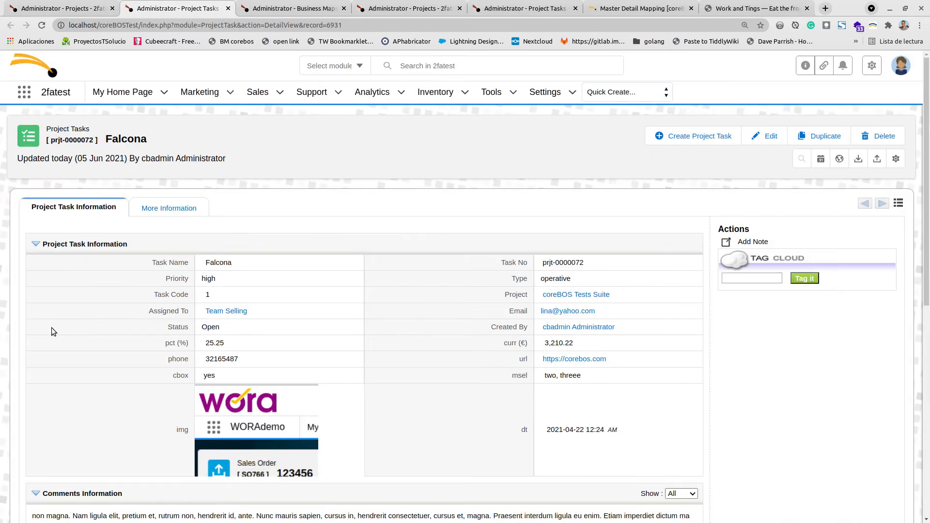
click(228, 8)
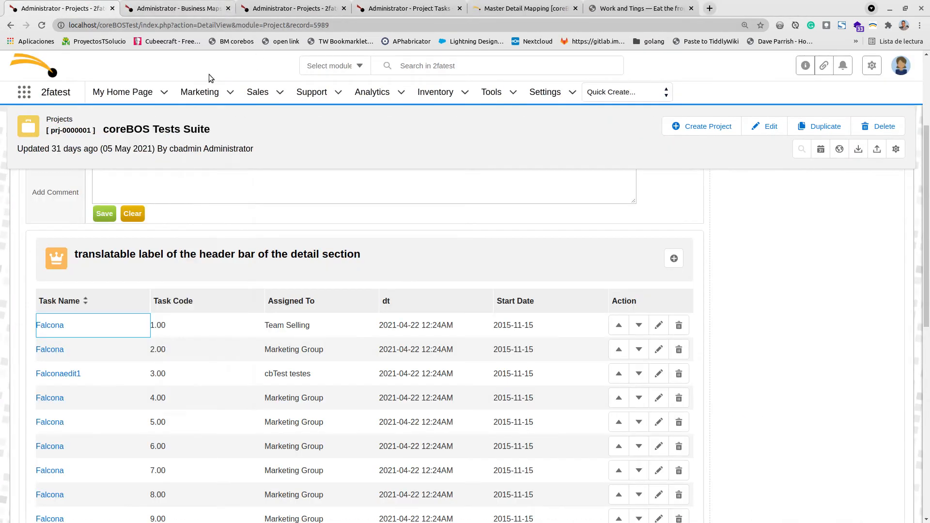
- Open the edit popup for the first Falcona task from the Project Tasks list
click(658, 326)
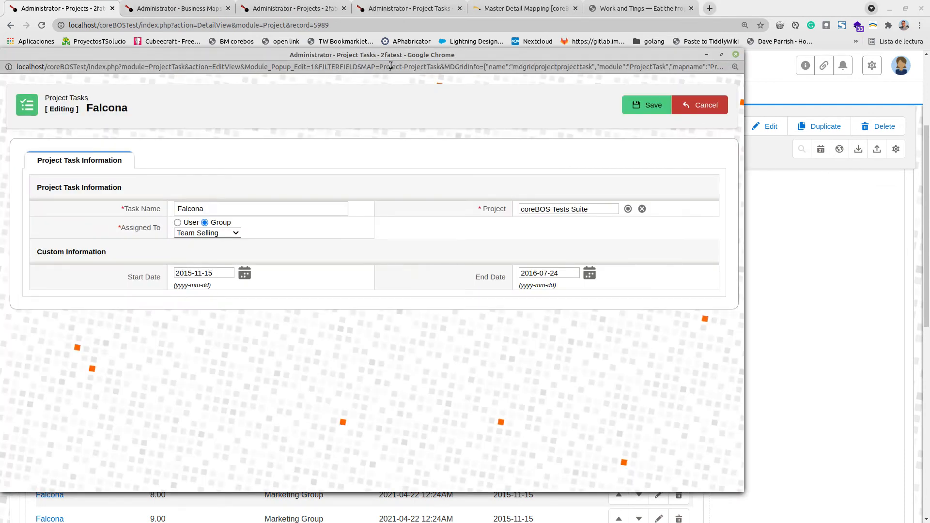
drag(372, 57, 464, 79)
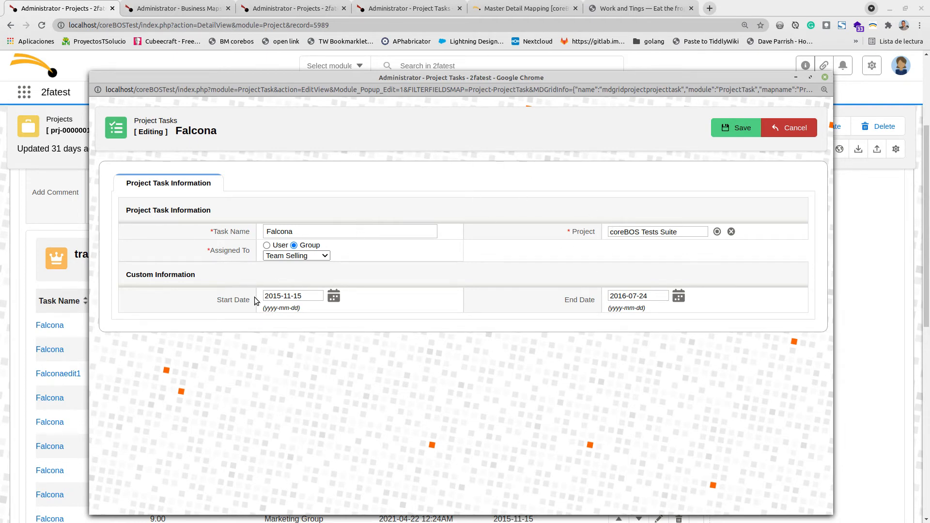
click(194, 4)
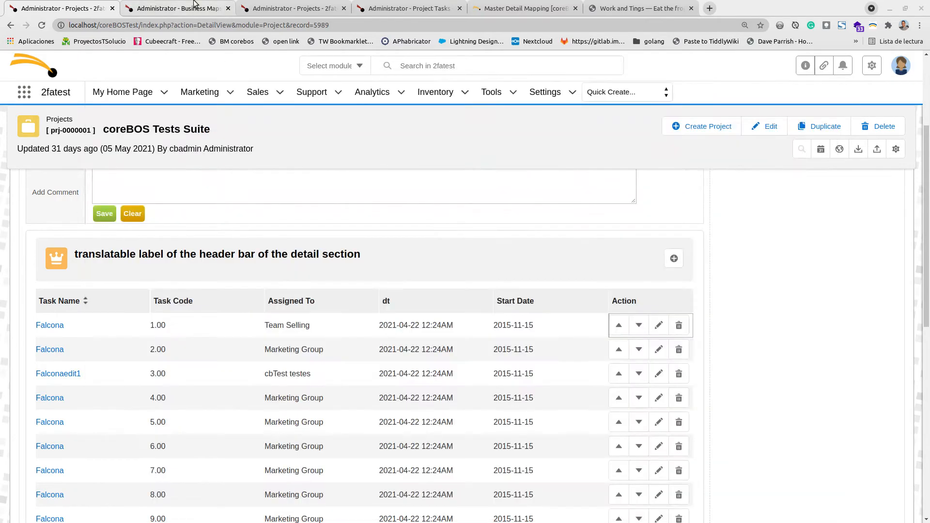
- Review the saved detailview section of the map, then close the task's edit popup
click(194, 4)
scroll(312, 341, down, 15)
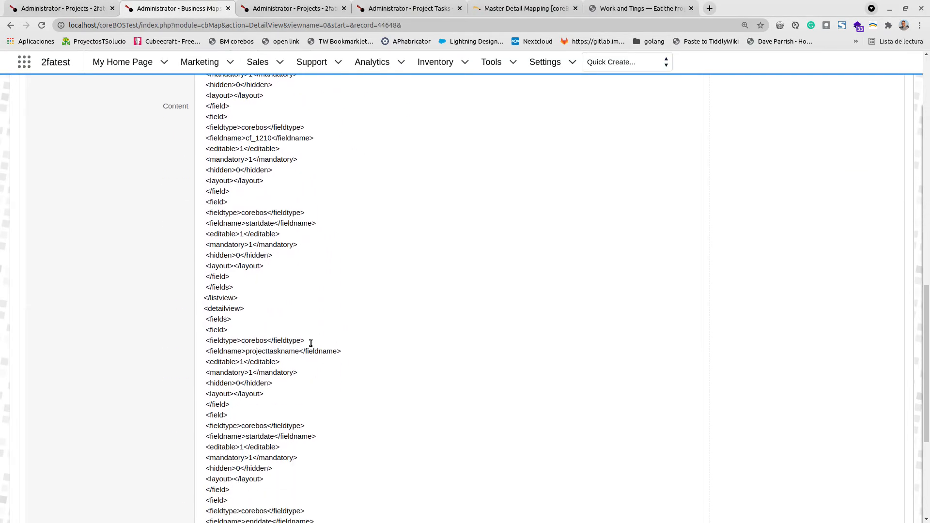
scroll(310, 342, down, 3)
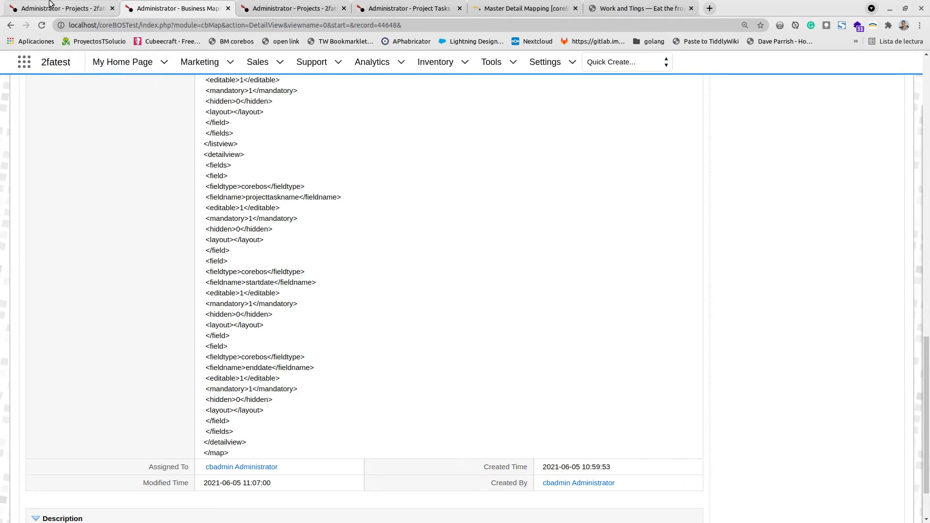
key(ctrl+Page_Up)
key(alt+Tab)
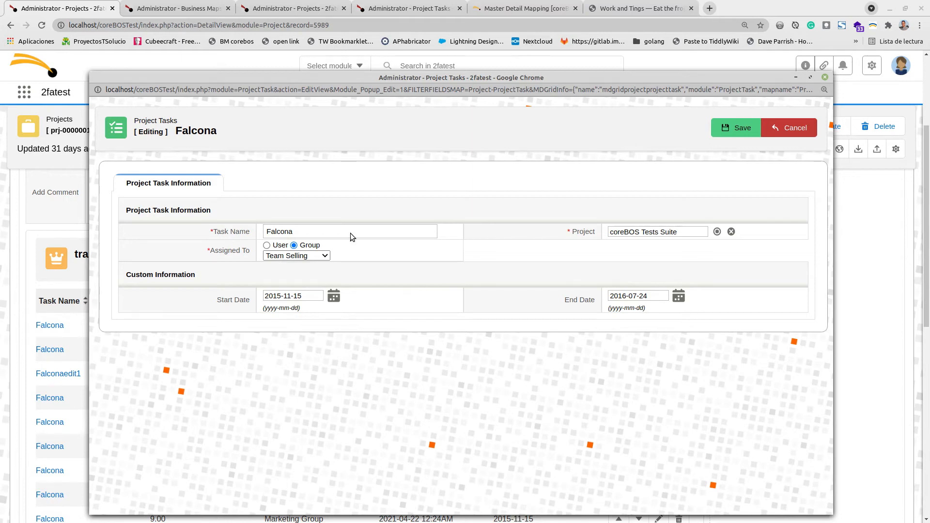
drag(458, 78, 541, 146)
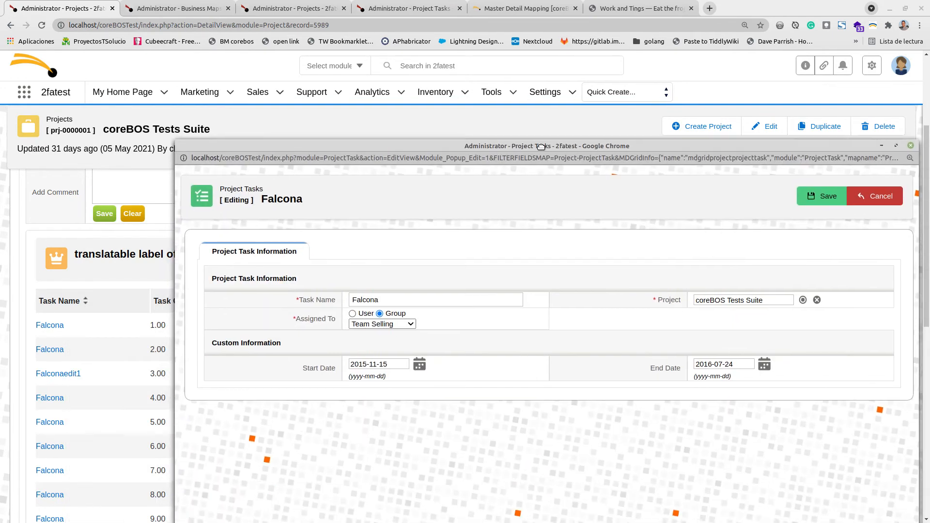
click(910, 145)
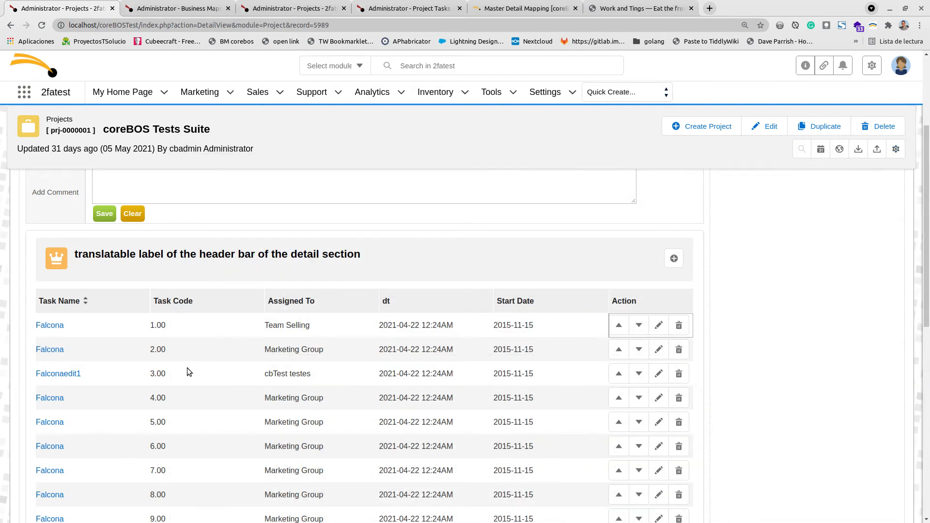
- Change the Falconaedit1 task's start date to 2015-01-15 in its edit popup and save it
click(658, 373)
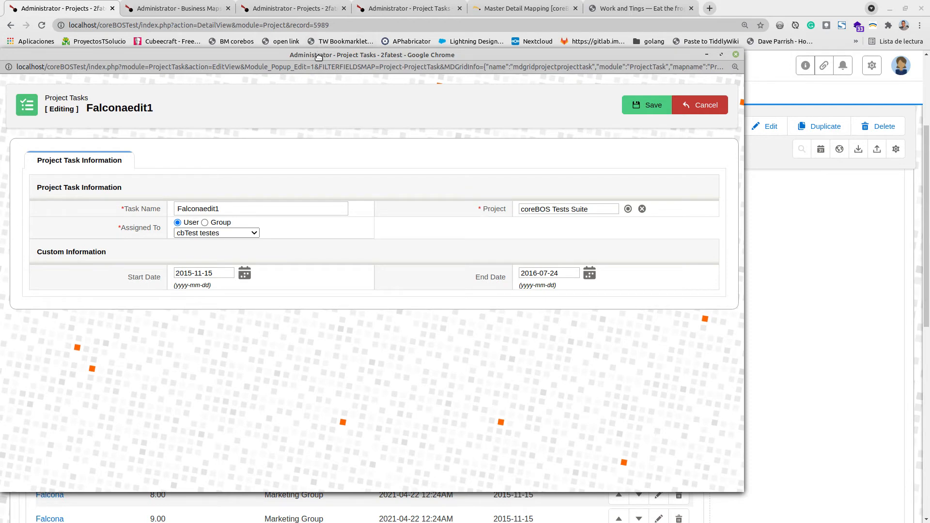
drag(318, 54, 412, 394)
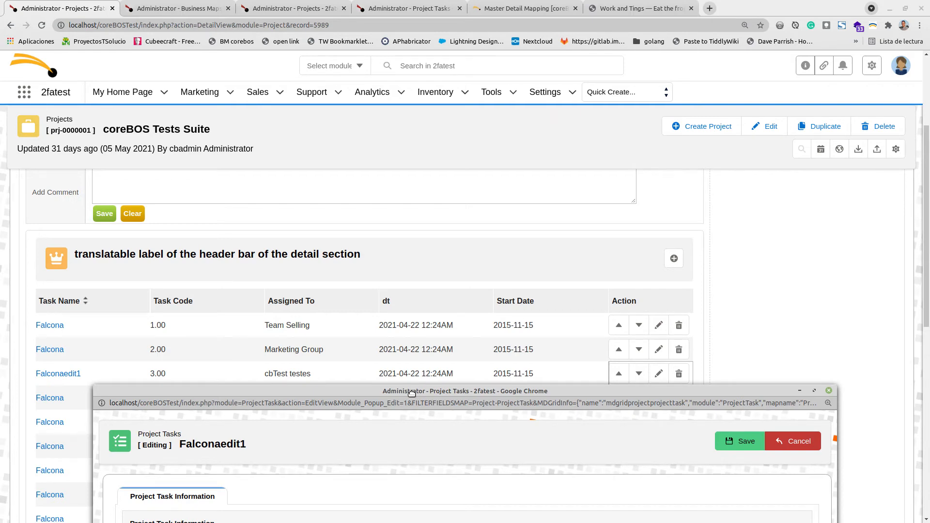
drag(412, 393, 385, 64)
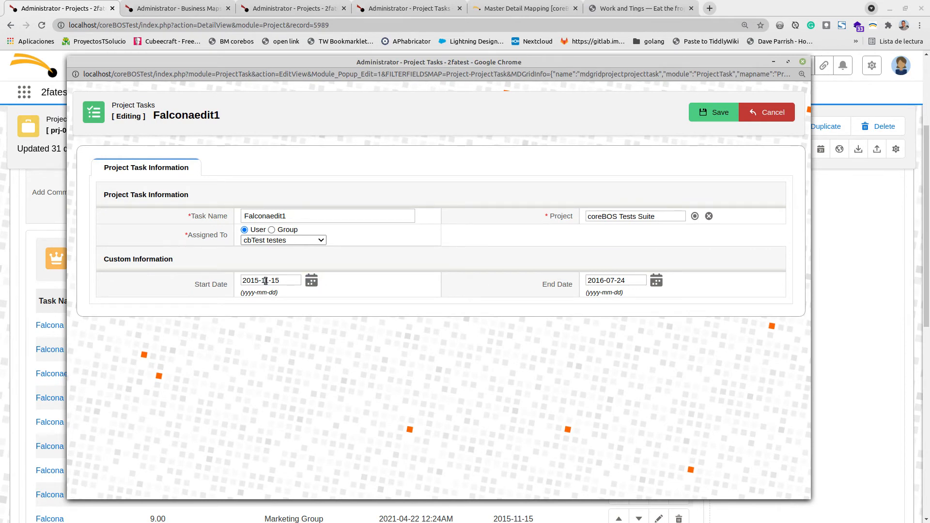
text(01)
click(702, 112)
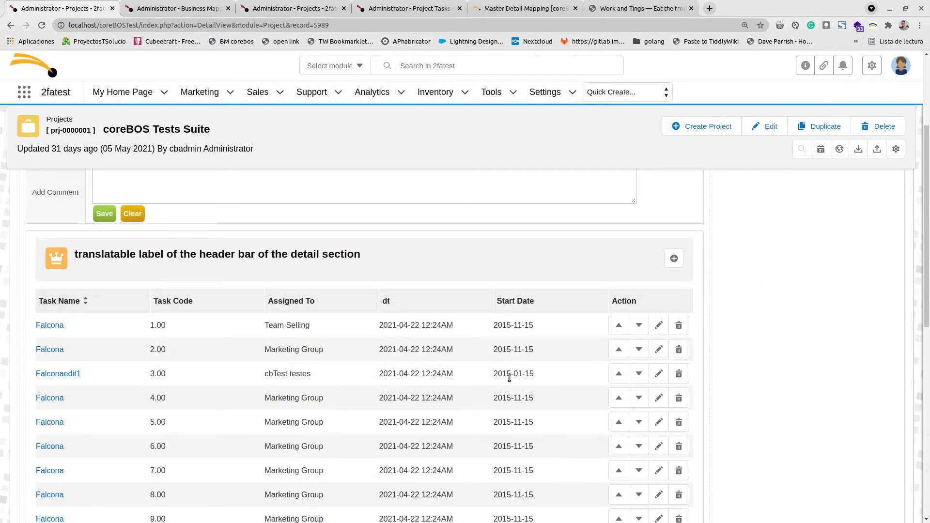
- Open the add-task popup from the widget, name the new task newrecord and try to save it
click(673, 258)
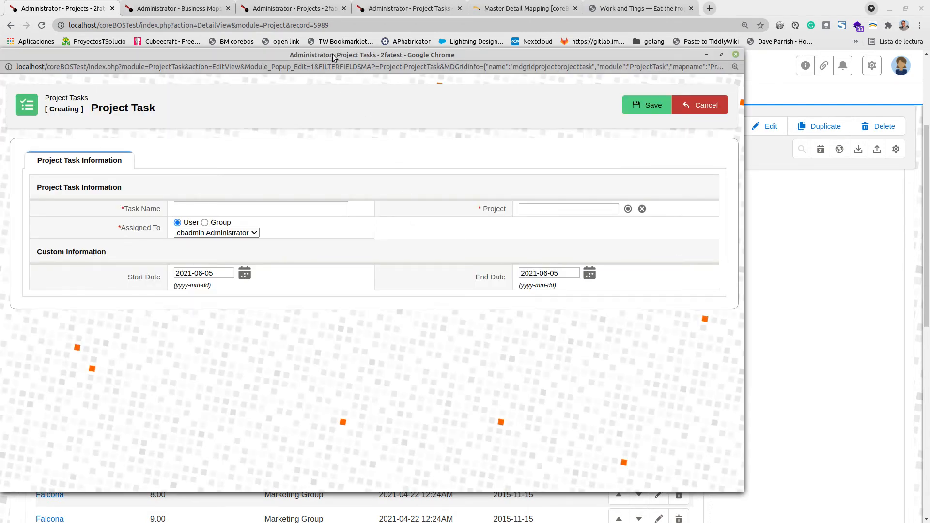
drag(332, 54, 405, 60)
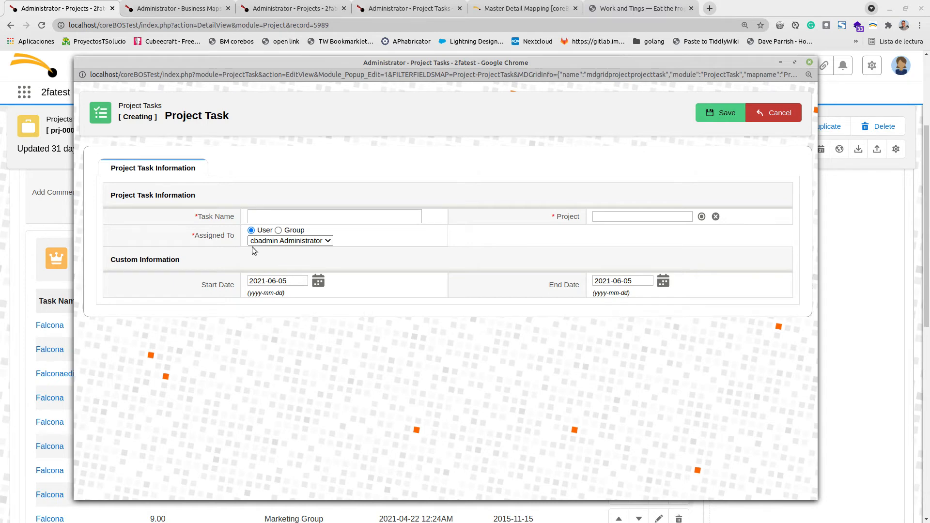
click(269, 214)
text(newrecord)
click(723, 113)
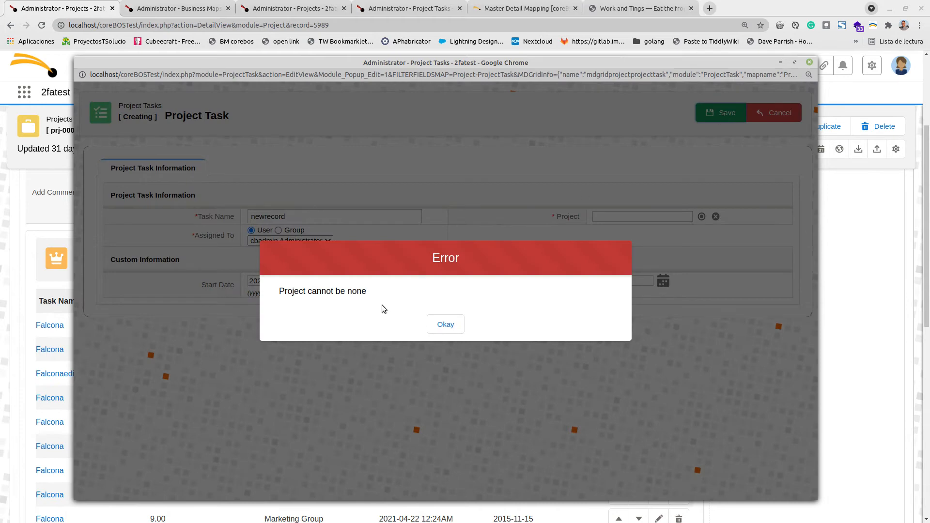
click(445, 325)
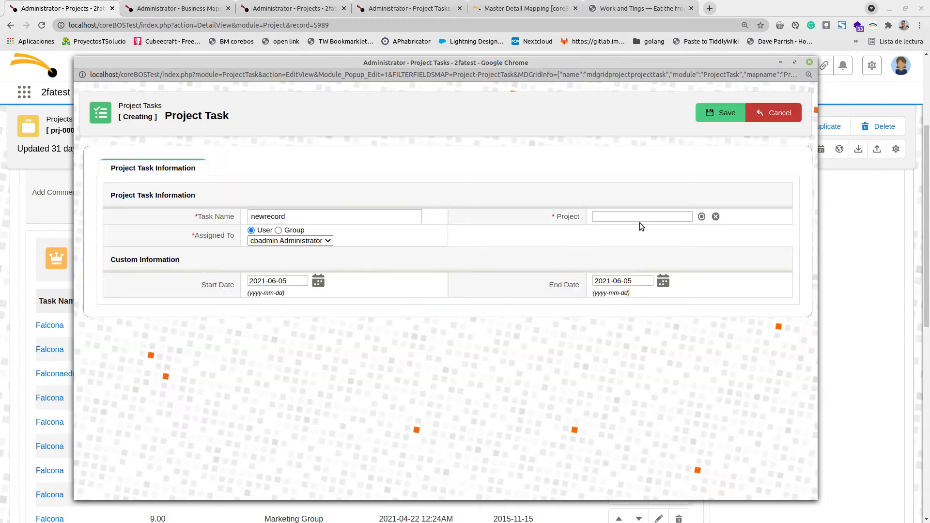
- Select the coreBOS Tests Suite project for the new task and save it
click(597, 216)
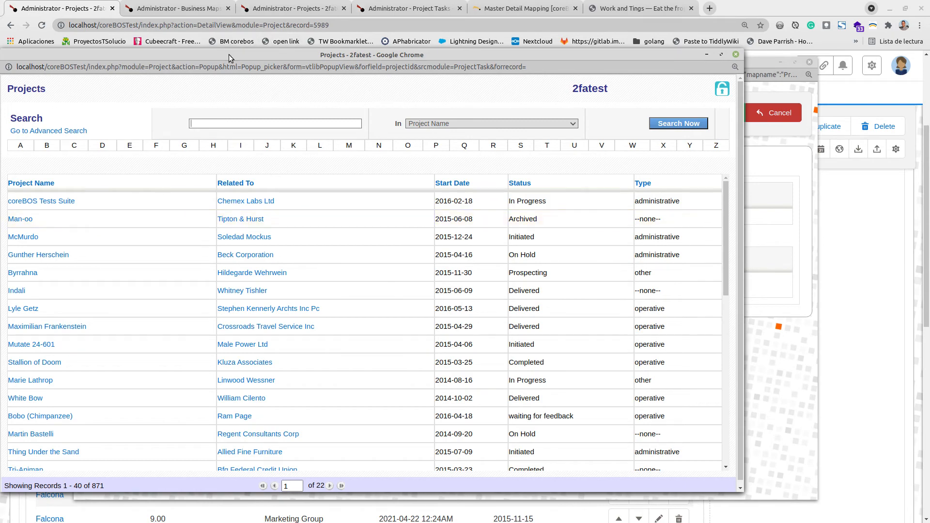
drag(228, 54, 391, 85)
drag(101, 64, 196, 156)
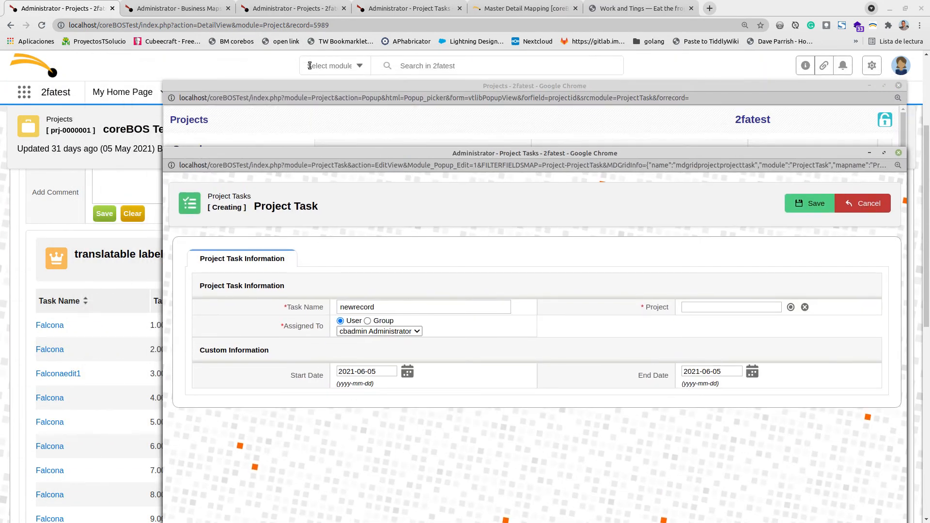
drag(250, 85, 178, 68)
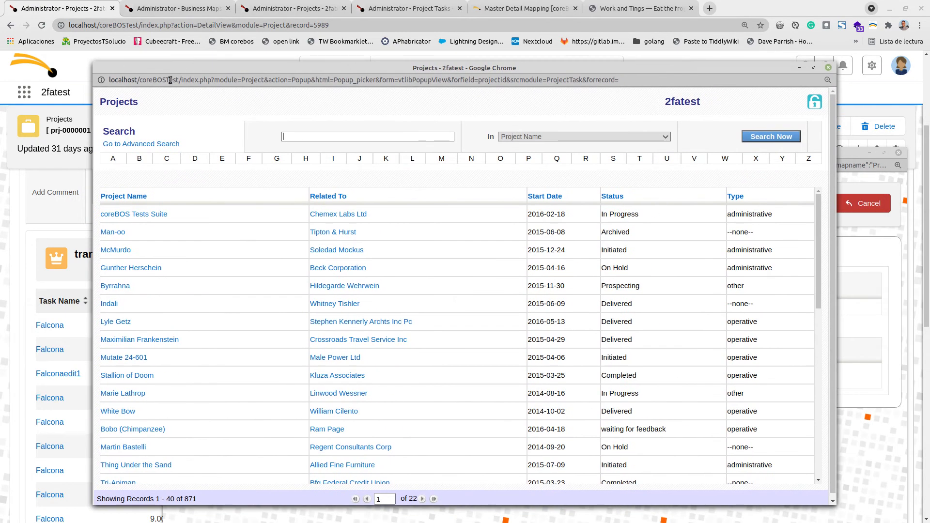
click(146, 215)
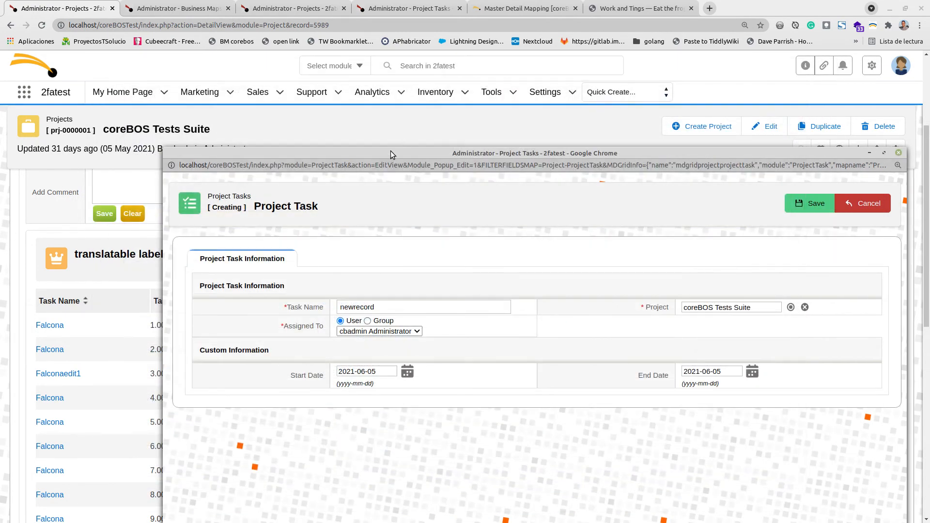
drag(391, 153, 307, 45)
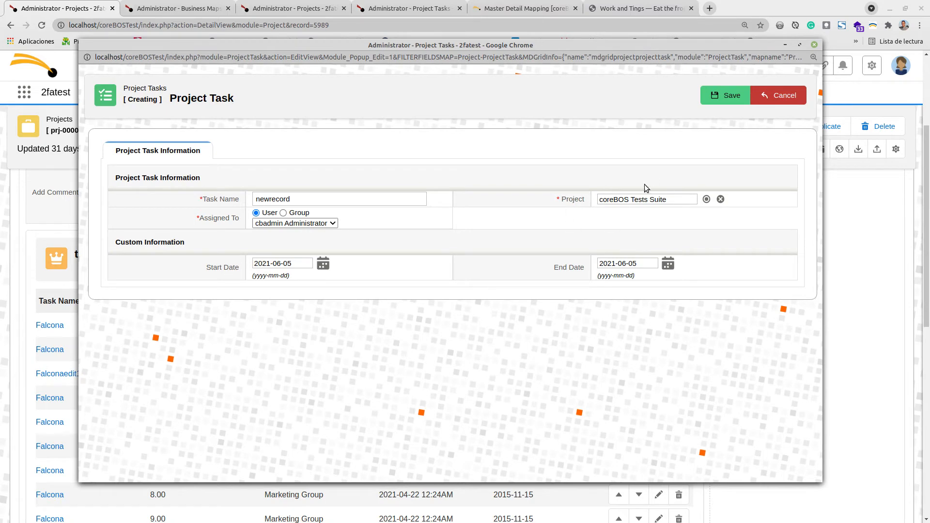
click(708, 98)
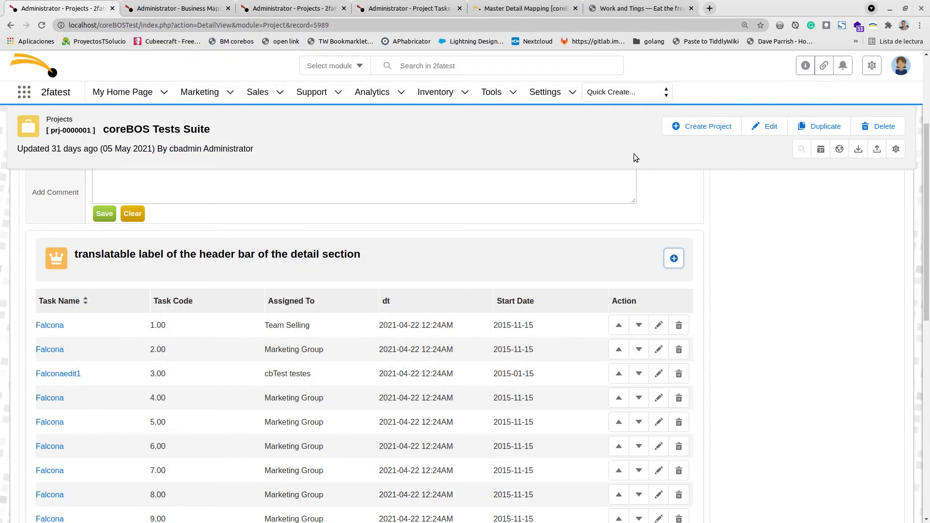
- Review the project's task list for the new record, glancing at the pending work notes
scroll(425, 274, down, 8)
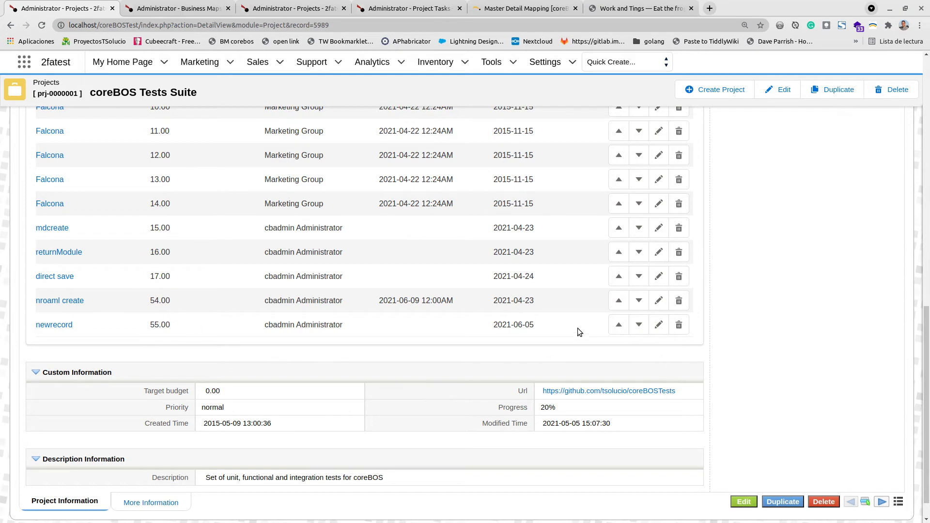
scroll(591, 320, up, 8)
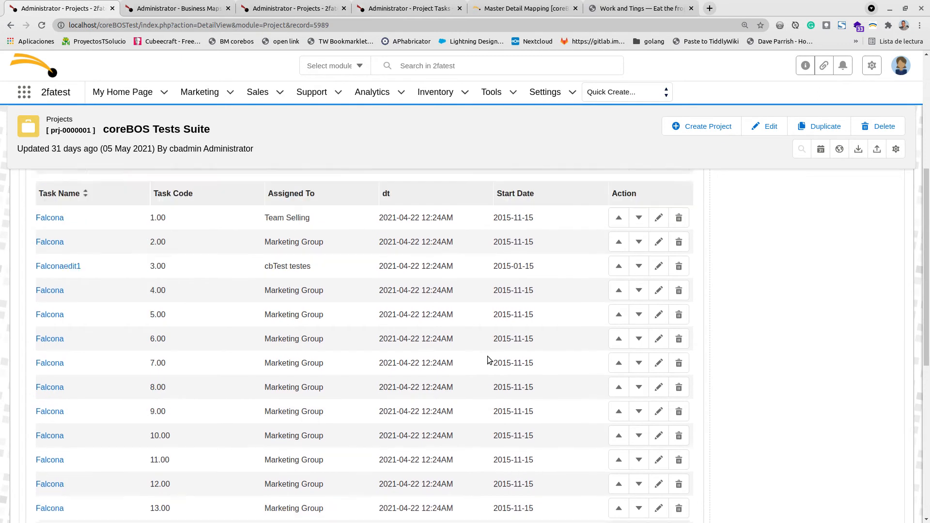
scroll(487, 356, up, 1)
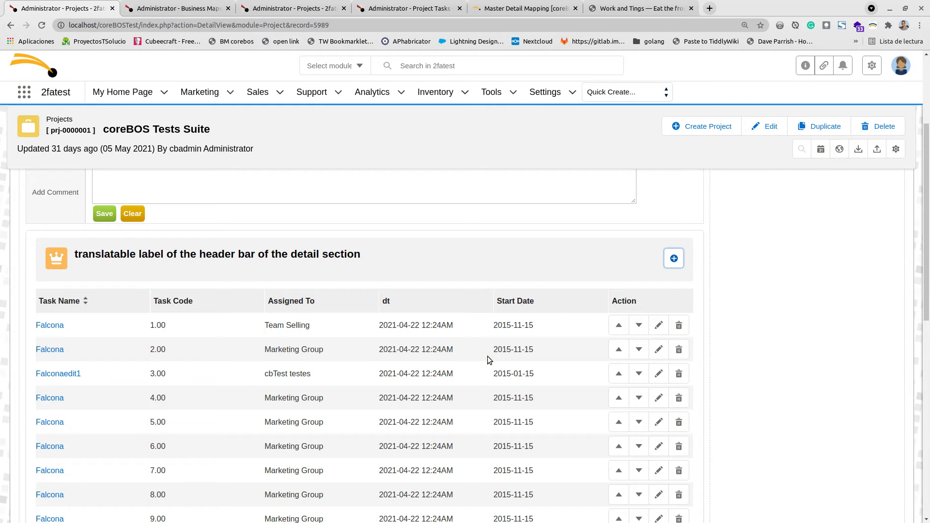
click(653, 8)
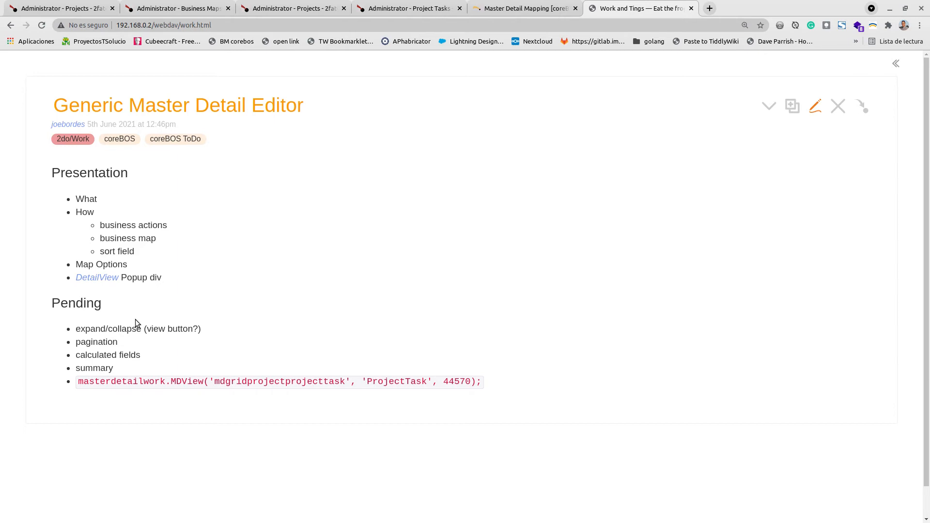
click(28, 3)
scroll(372, 264, down, 4)
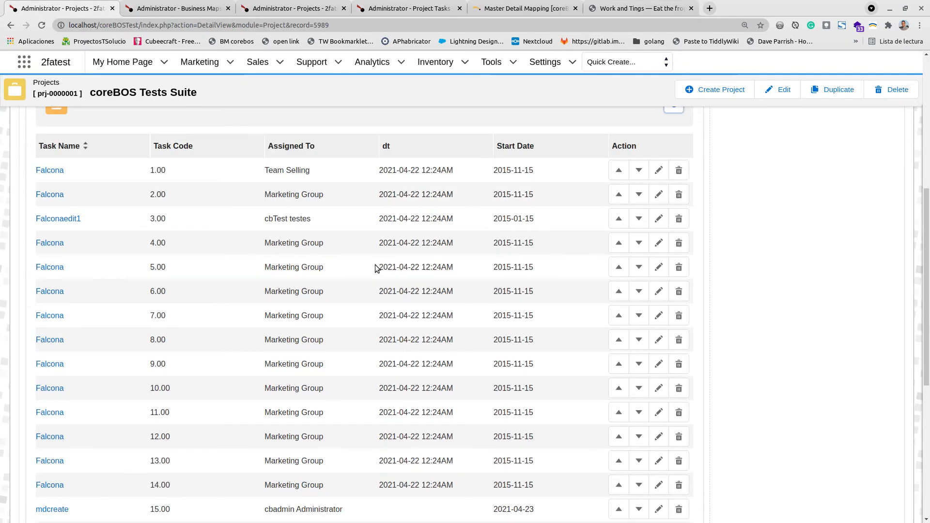
scroll(375, 264, down, 3)
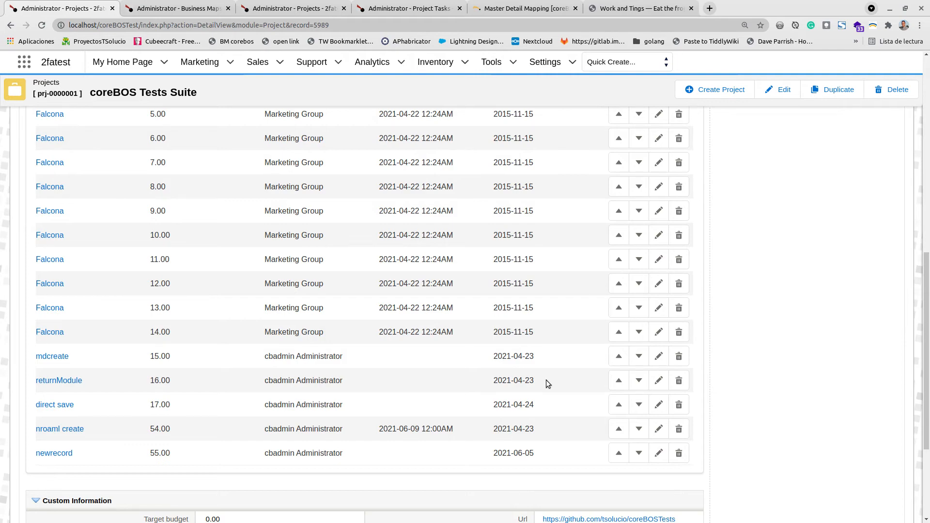
- Read the aggregations section of the Master Detail Mapping documentation
click(523, 8)
scroll(494, 248, up, 8)
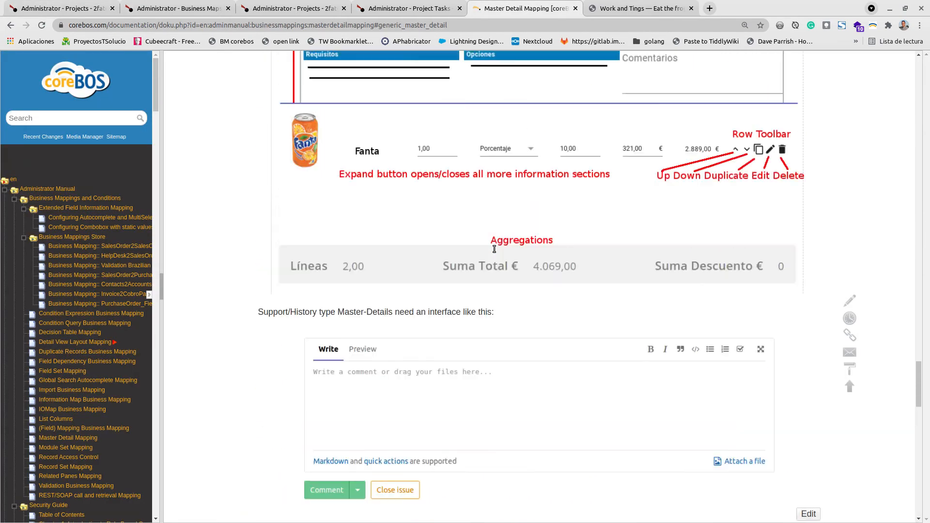
scroll(494, 249, up, 10)
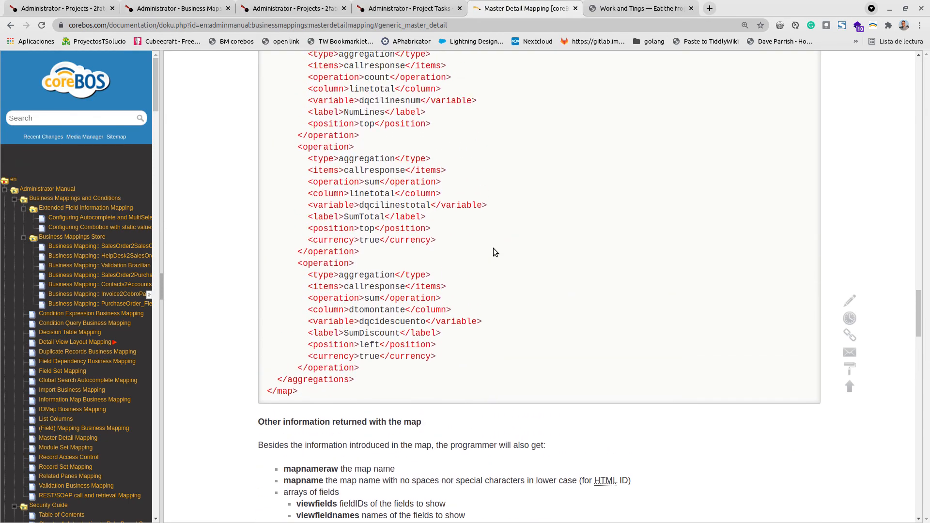
scroll(493, 248, up, 3)
drag(276, 158, 442, 251)
click(384, 181)
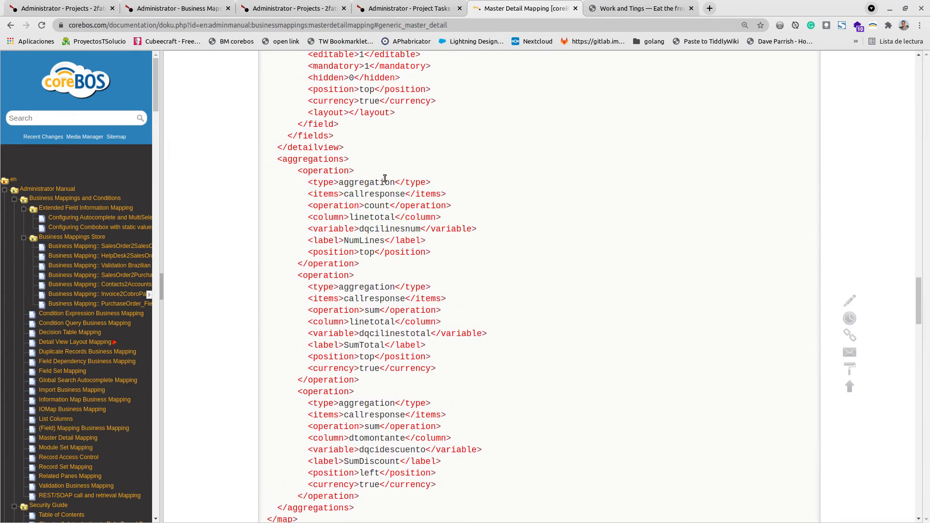
double_click(376, 217)
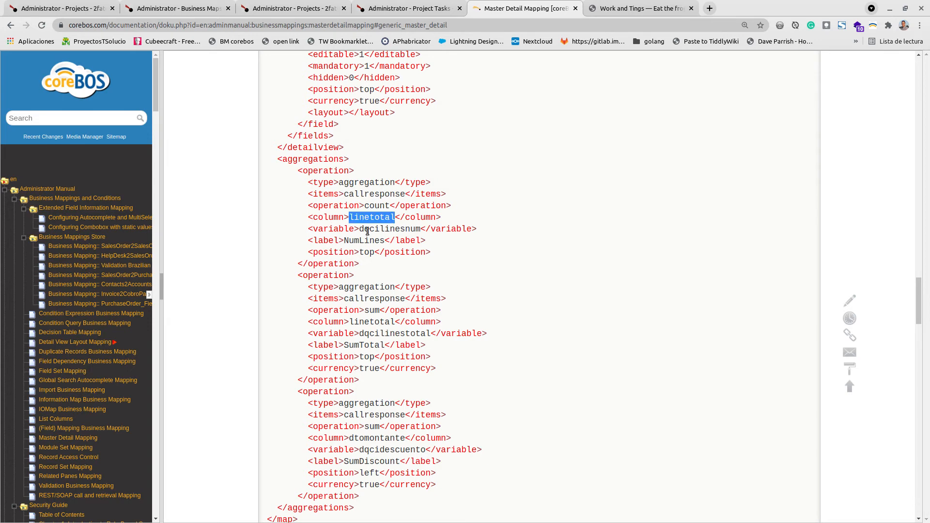
- Browse the open project, notes and Project Tasks tabs to compare the full task creation form with the popup
click(75, 8)
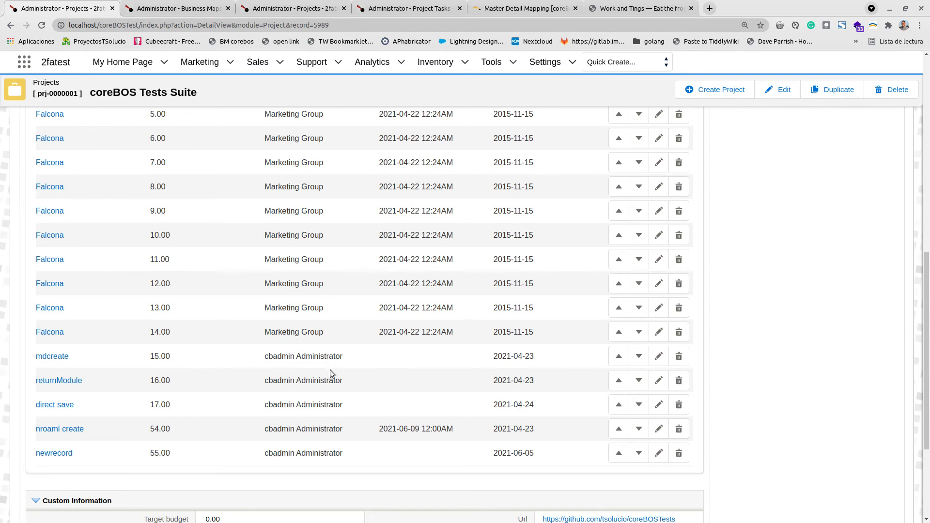
click(636, 8)
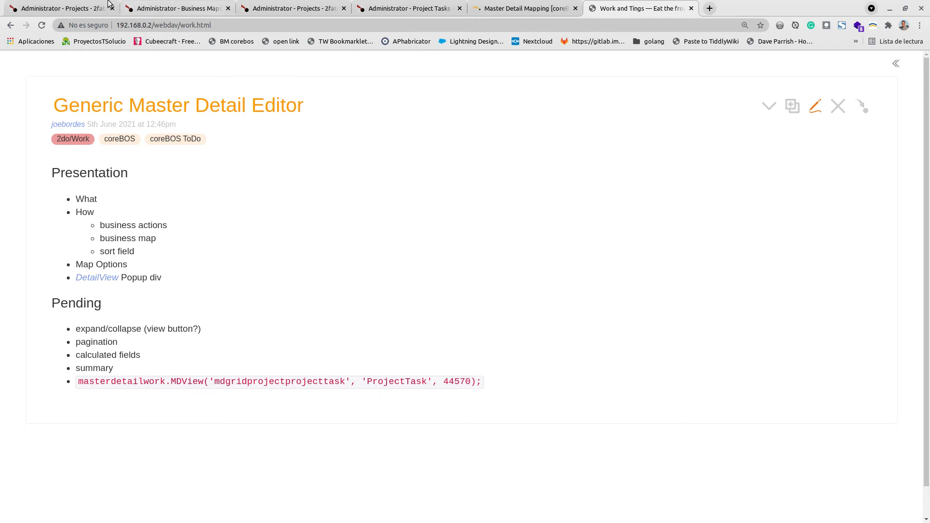
click(68, 5)
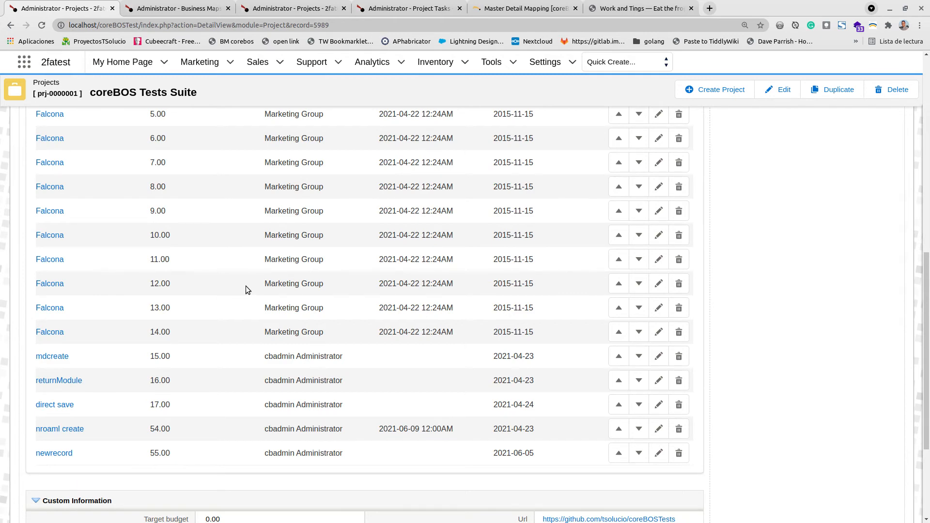
scroll(405, 367, up, 5)
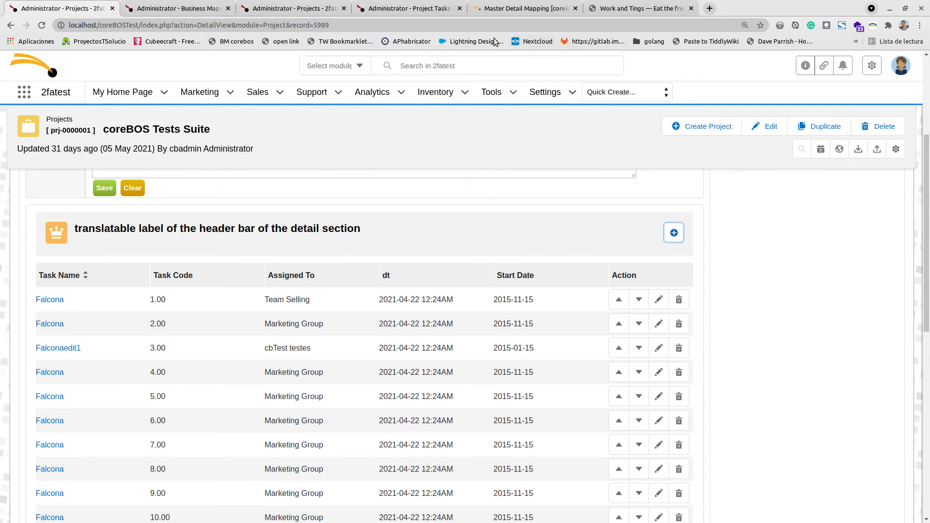
click(266, 6)
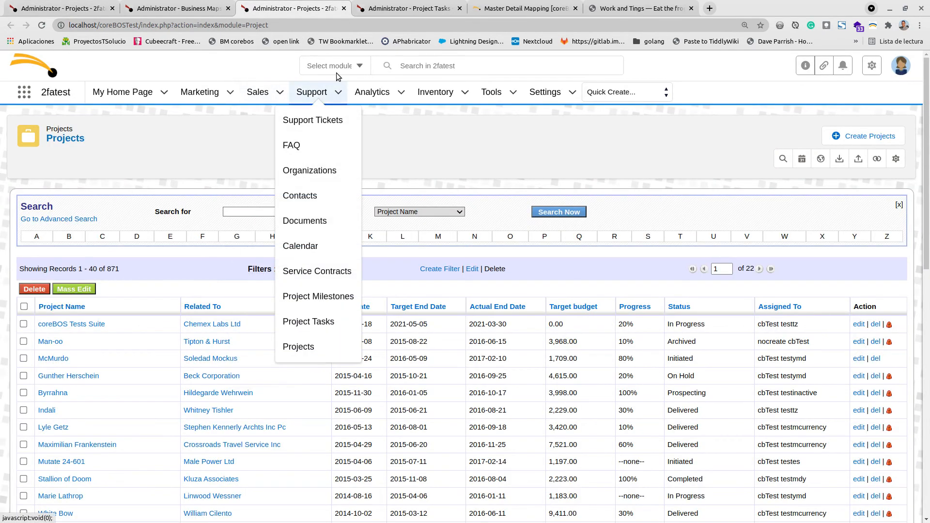
click(397, 7)
scroll(559, 228, up, 3)
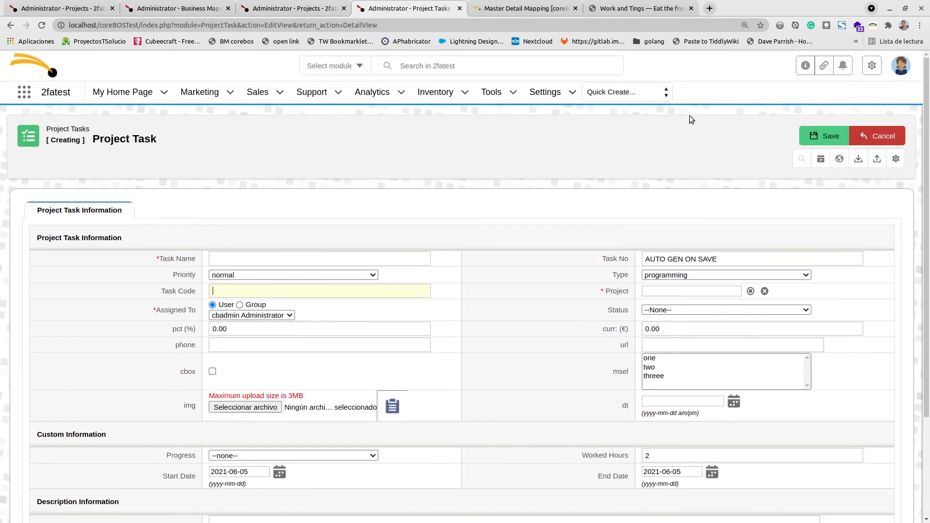
click(873, 137)
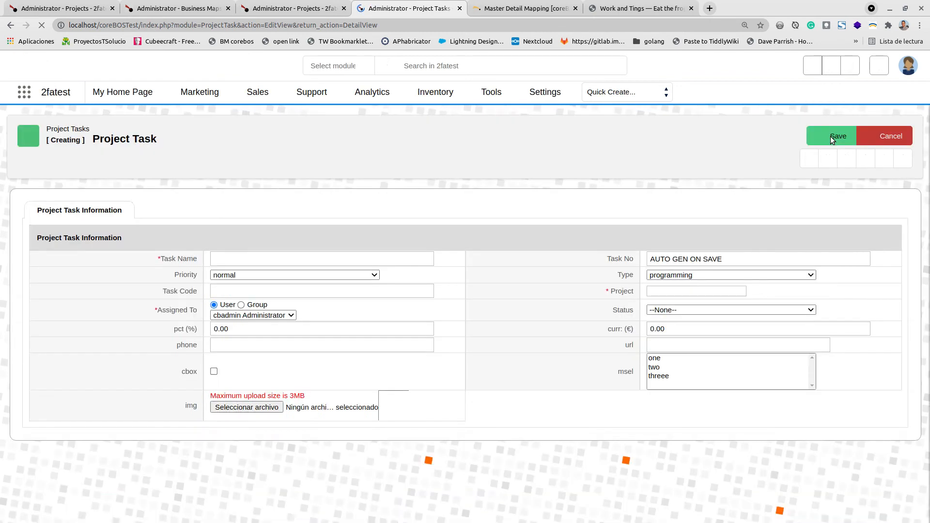
scroll(526, 296, down, 2)
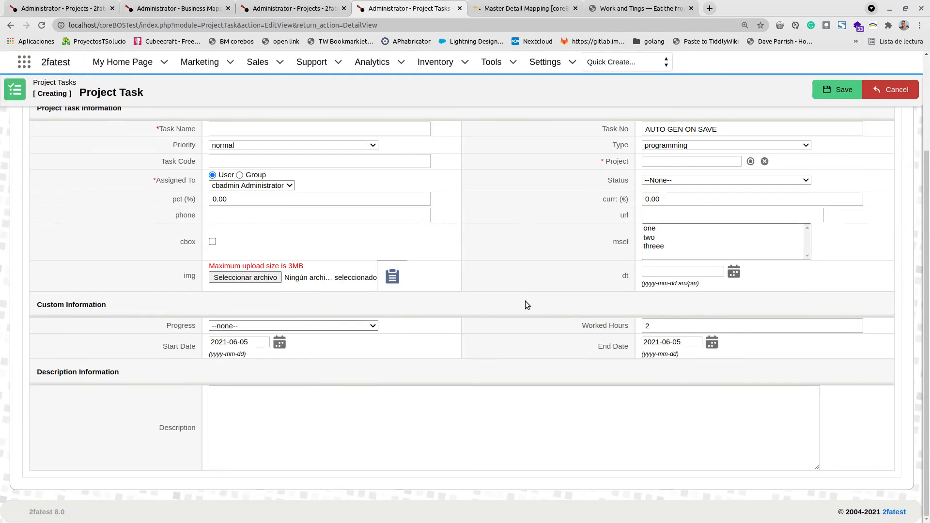
click(78, 7)
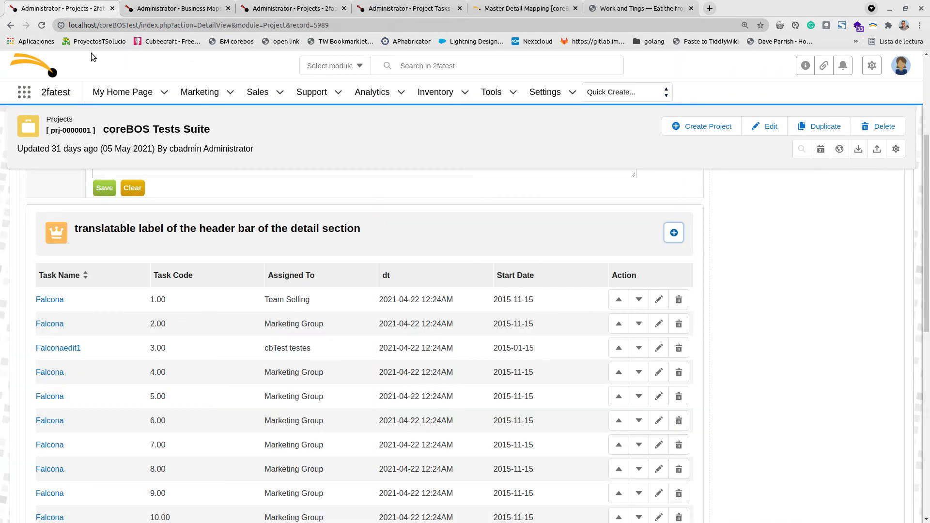
- Open the new Project Task popup from the detail section and copy the &Module_Popup_Edit=1&FILTERFIELDSMAP=Project-ProjectTask parameters from its address
click(676, 230)
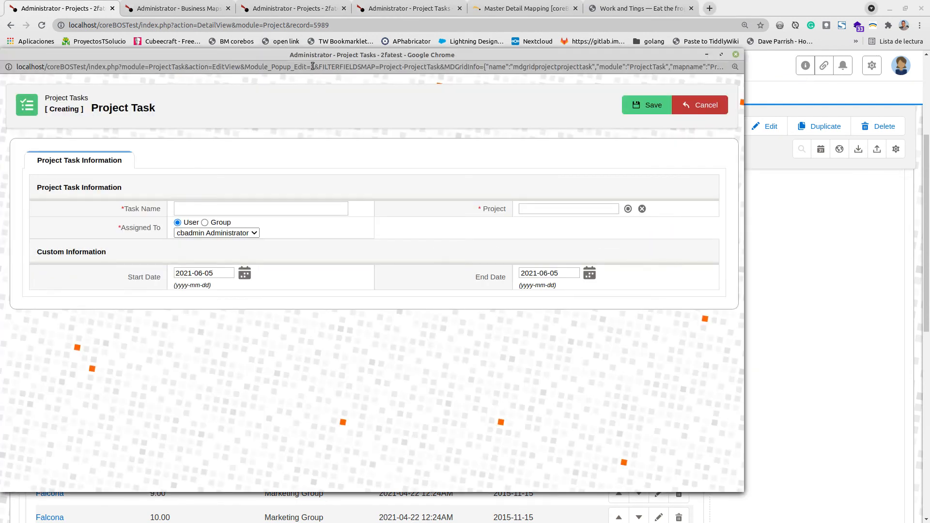
drag(245, 68, 315, 69)
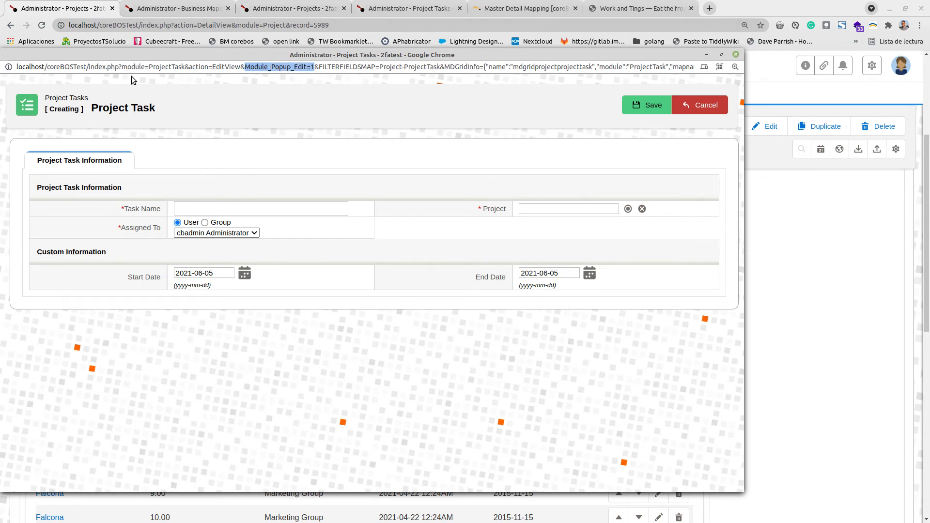
click(322, 68)
drag(320, 68, 440, 67)
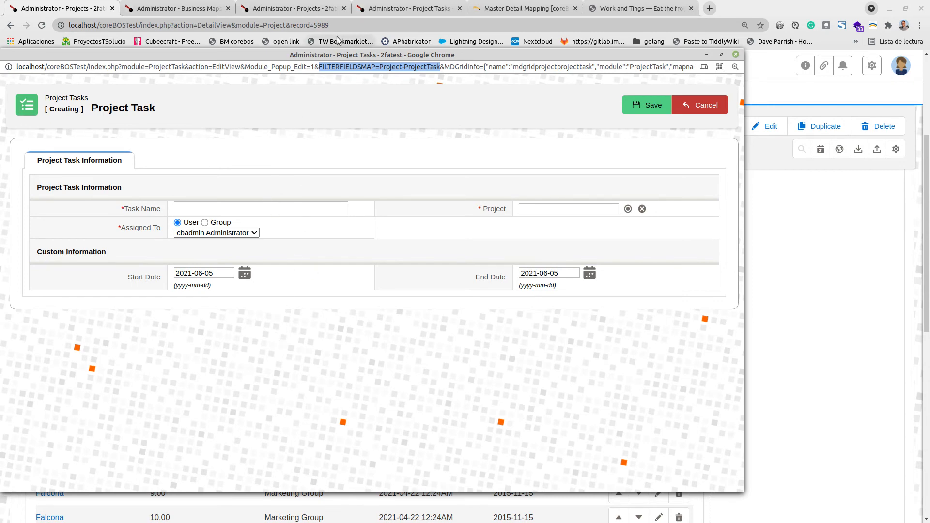
click(245, 66)
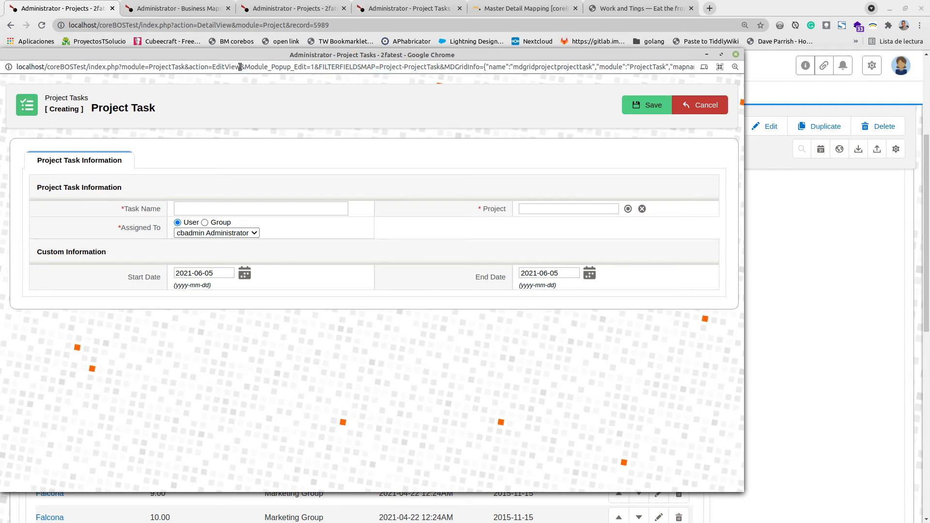
drag(240, 67, 440, 68)
key(ctrl+c)
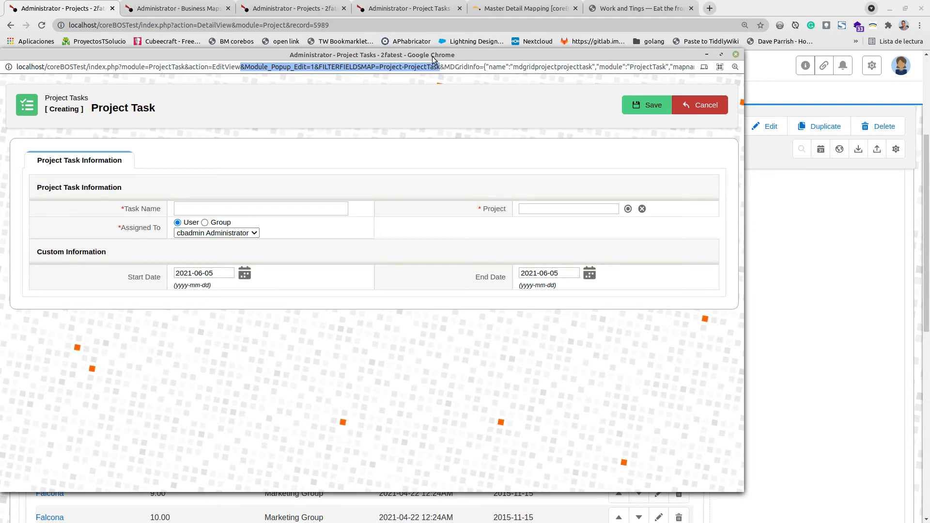
- Append the copied &Module_Popup_Edit=1&FILTERFIELDSMAP=Project-ProjectTask parameters to the full Project Task creation page address and reload it
click(300, 4)
click(381, 4)
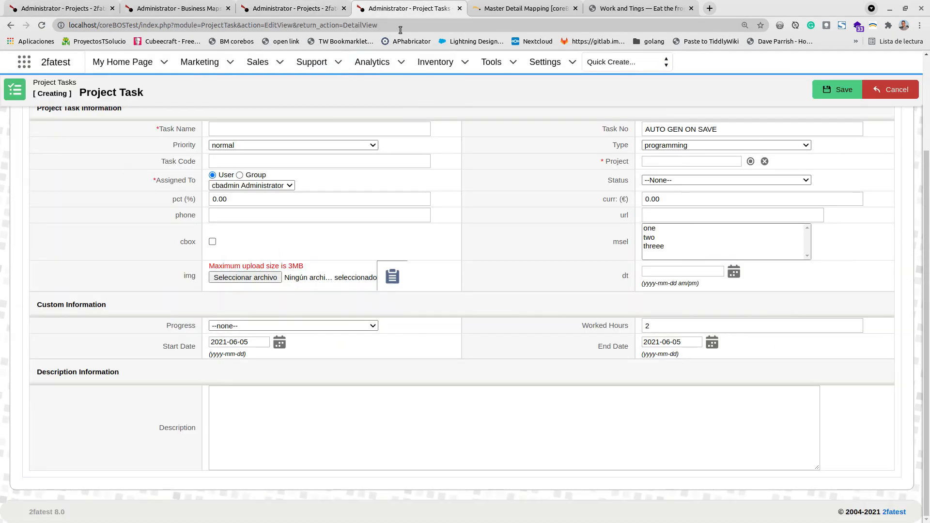
click(403, 25)
click(404, 25)
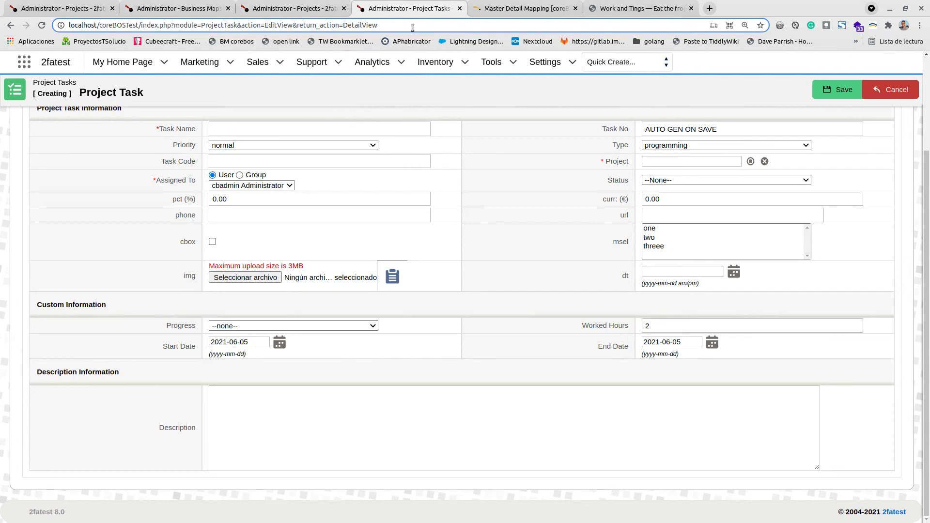
key(ctrl+v)
key(Return)
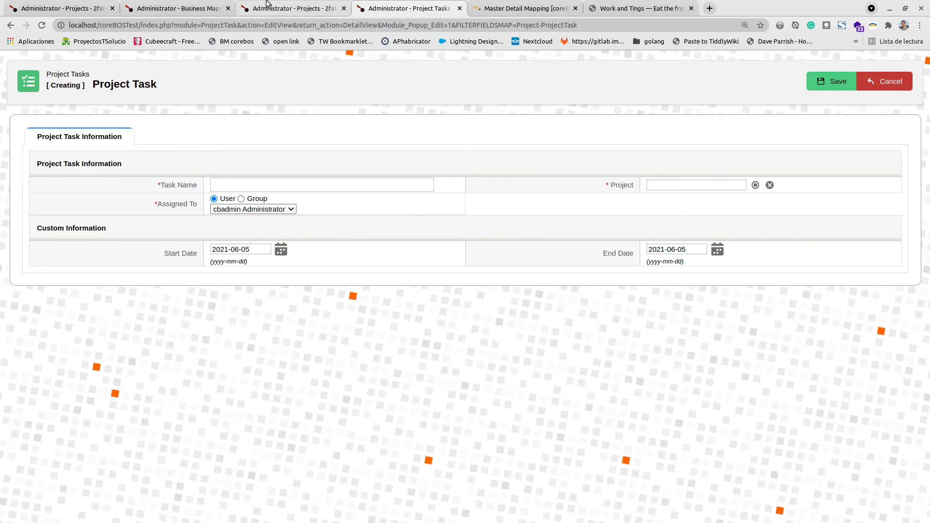
- Open the Calendar, start a Meeting from a week time slot, and inspect the Module_Popup_Edit parameter in its popup address before closing it
click(186, 8)
mouse_move(121, 62)
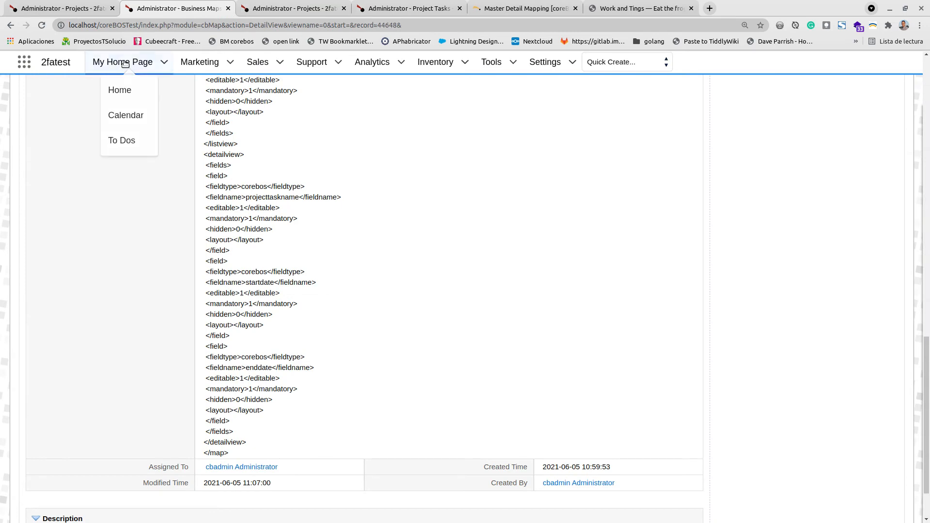
middle_click(116, 116)
click(280, 9)
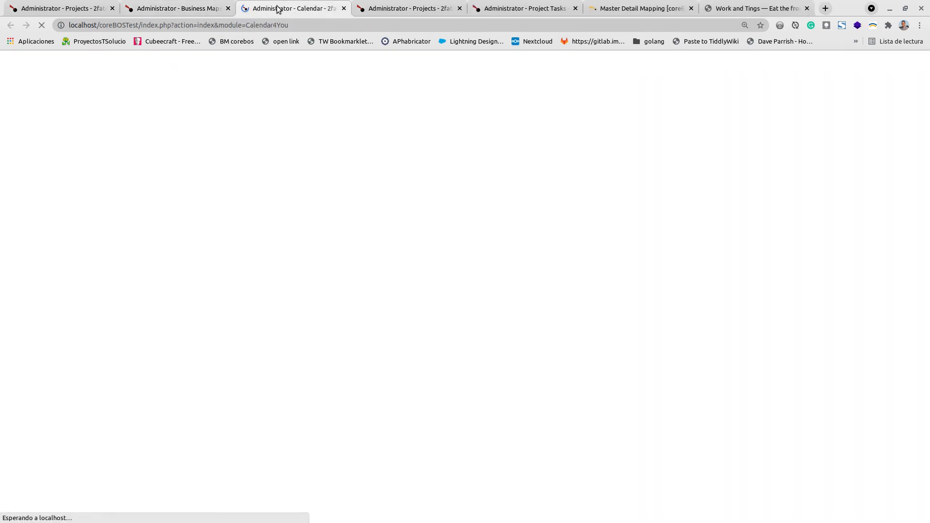
click(478, 312)
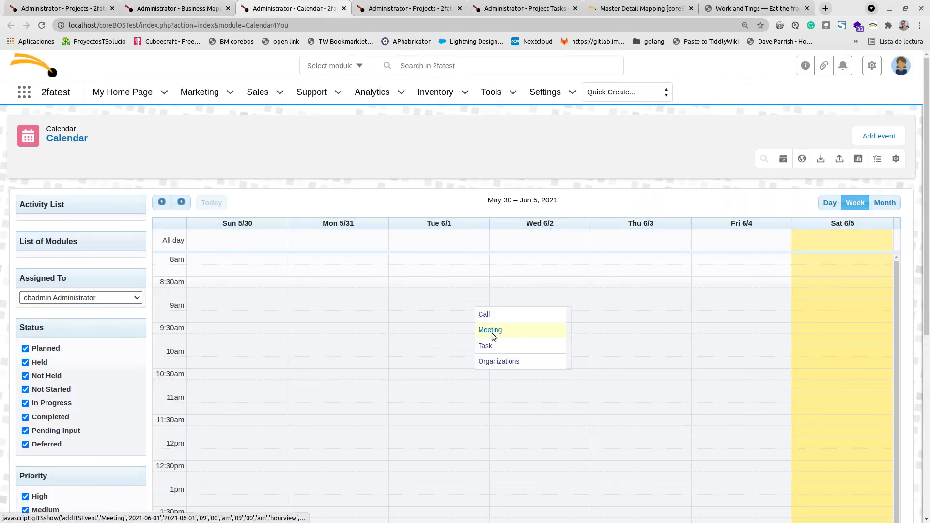
click(490, 330)
drag(321, 57, 384, 61)
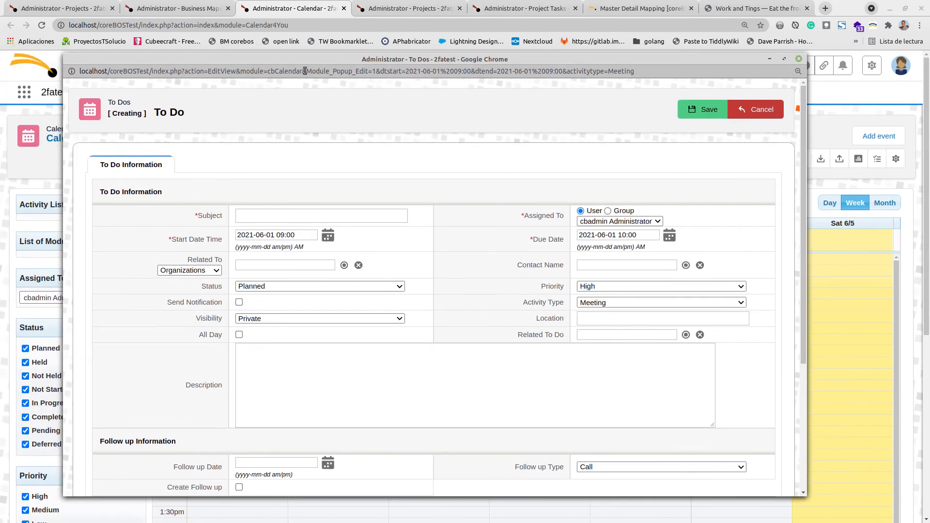
drag(306, 71, 376, 72)
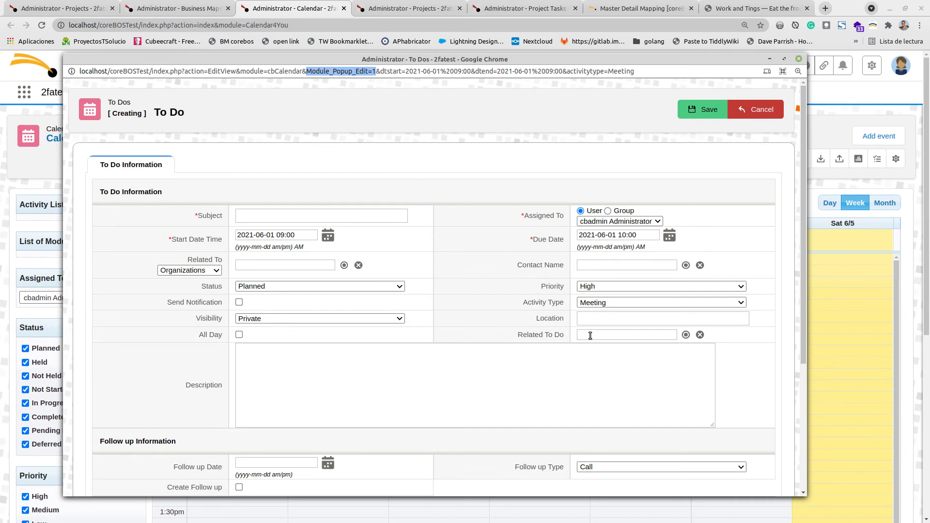
click(798, 59)
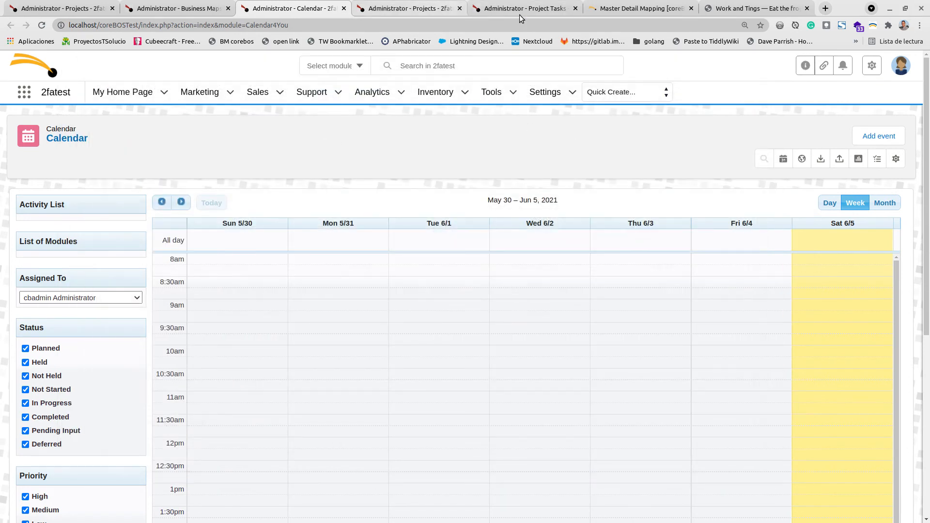
click(536, 6)
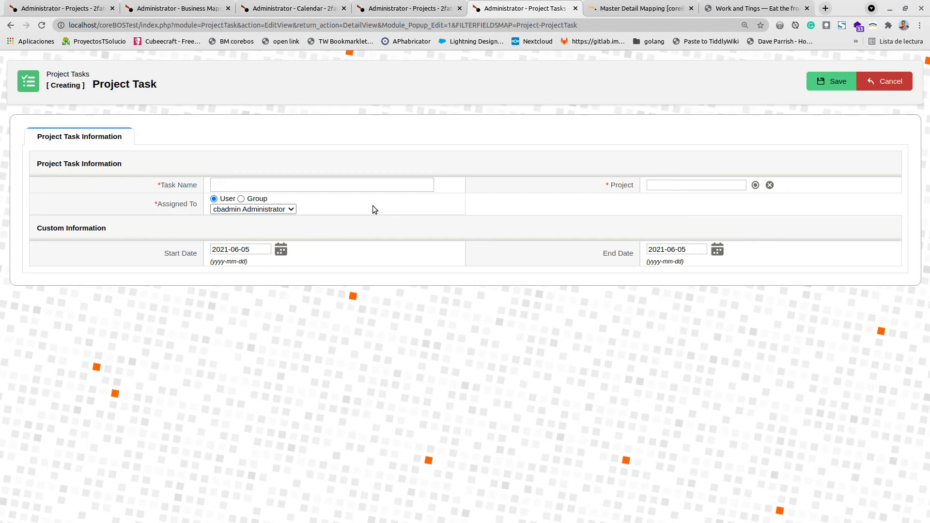
- Try to load the Project Task popup address with the DetailView action instead of EditView, then go back
click(351, 30)
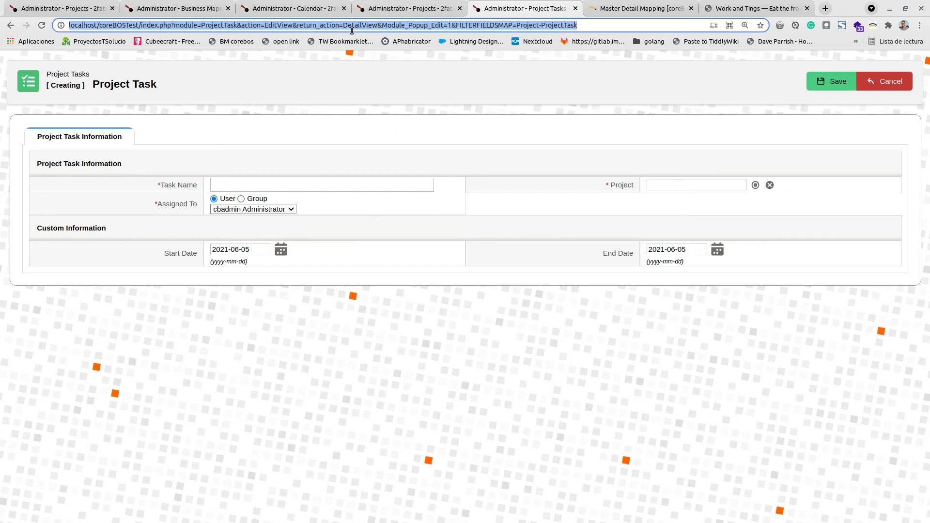
click(265, 25)
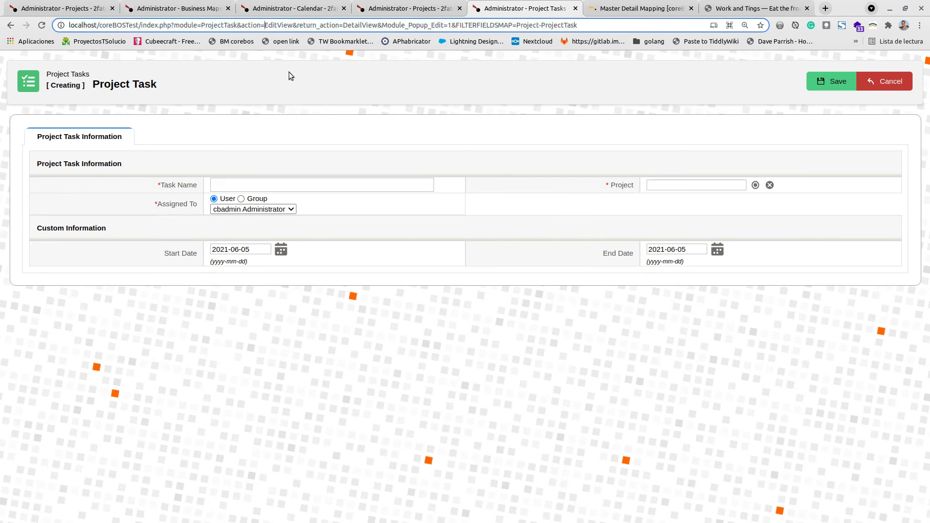
key(Delete)
text(Detail)
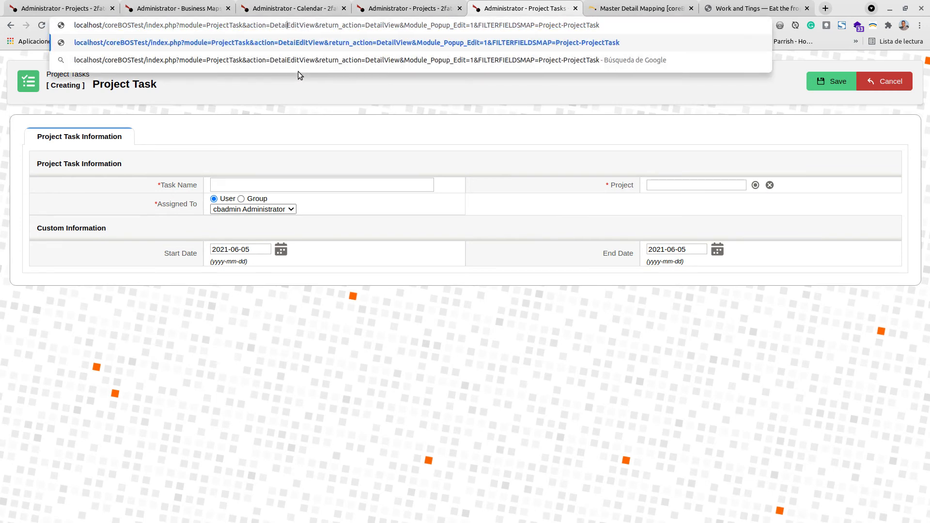
key(Delete)
key(Delete)
key(Delete)
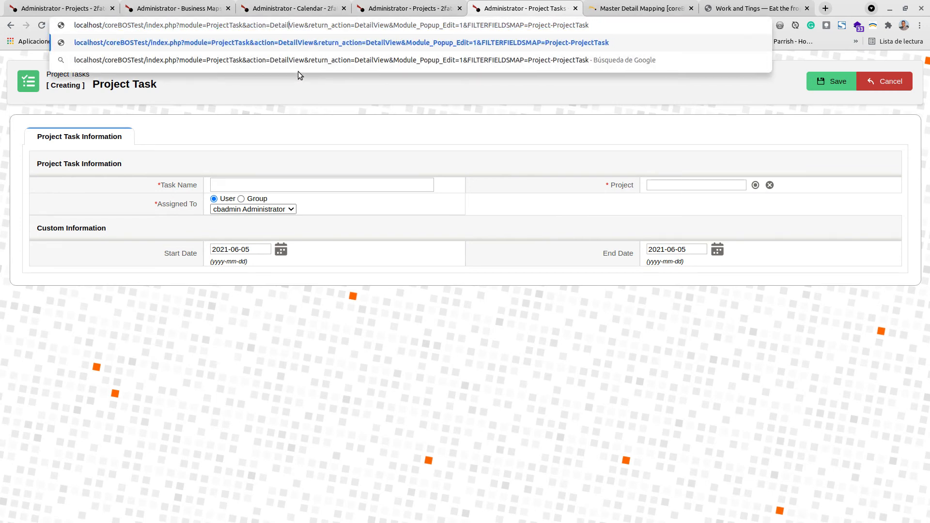
key(Return)
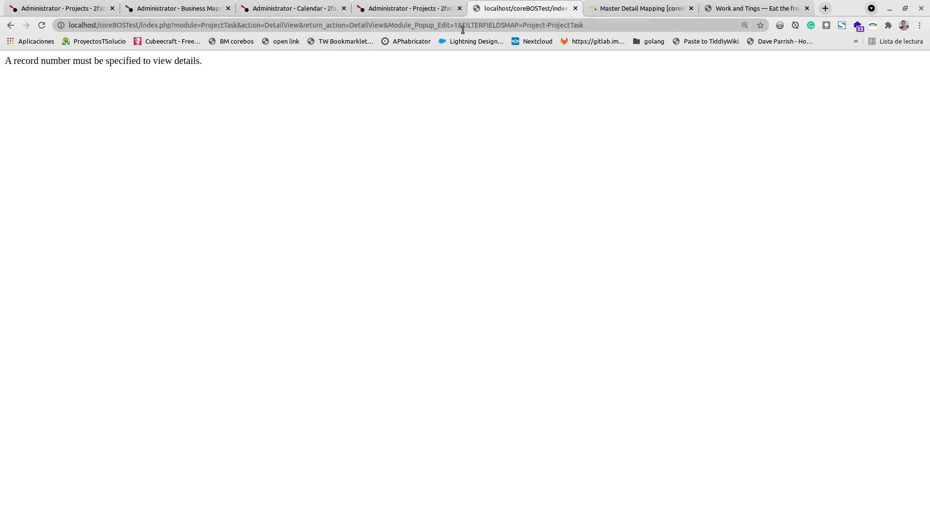
click(10, 26)
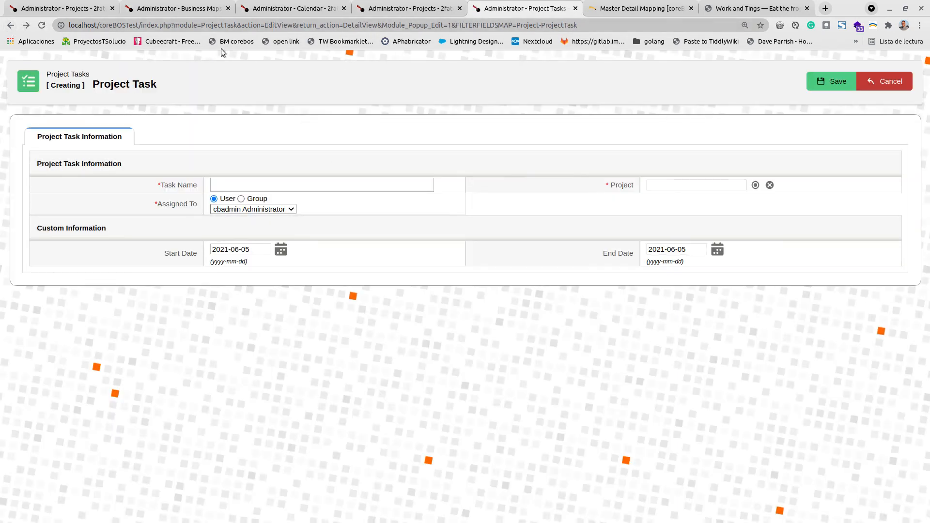
- Open the Grimgerda task from the Project Tasks list view
click(10, 25)
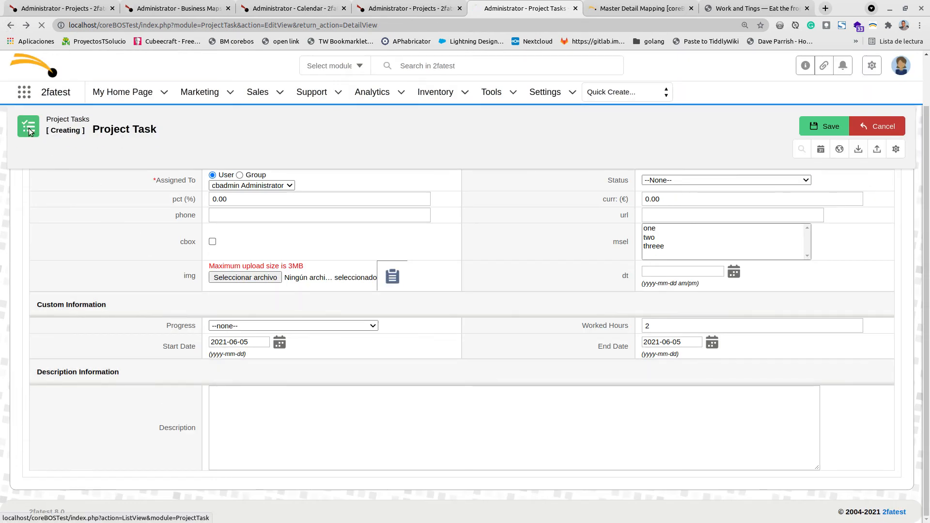
click(30, 132)
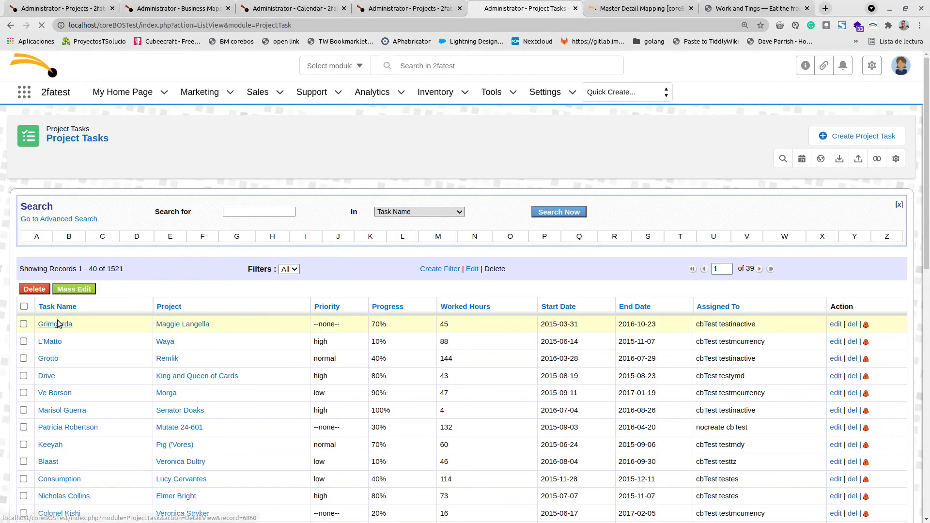
click(58, 323)
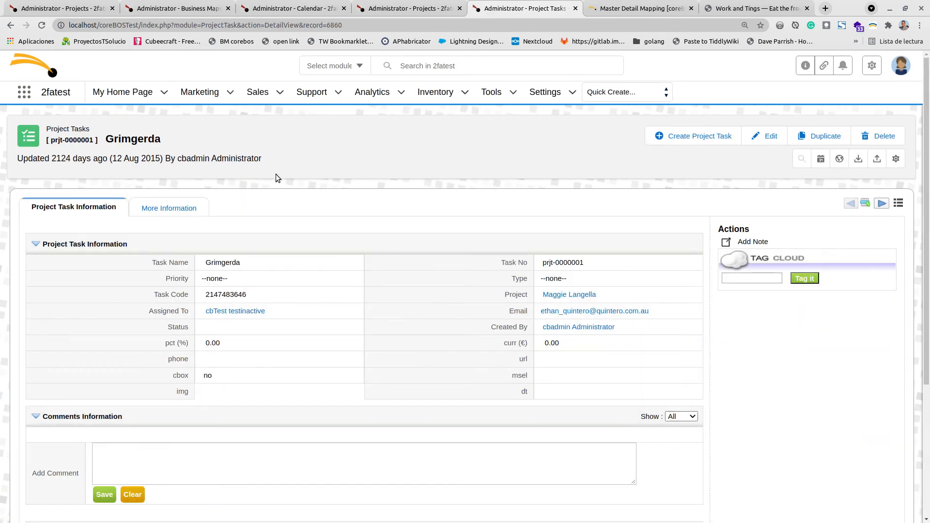
- Append the copied &Module_Popup_Edit=1&FILTERFIELDSMAP=Project-ProjectTask parameters to the Grimgerda task's detail address and reload it
click(354, 28)
click(361, 27)
text(&Module_Popup_Edit=1&FILTERFIELDSMAP=Project-ProjectTask)
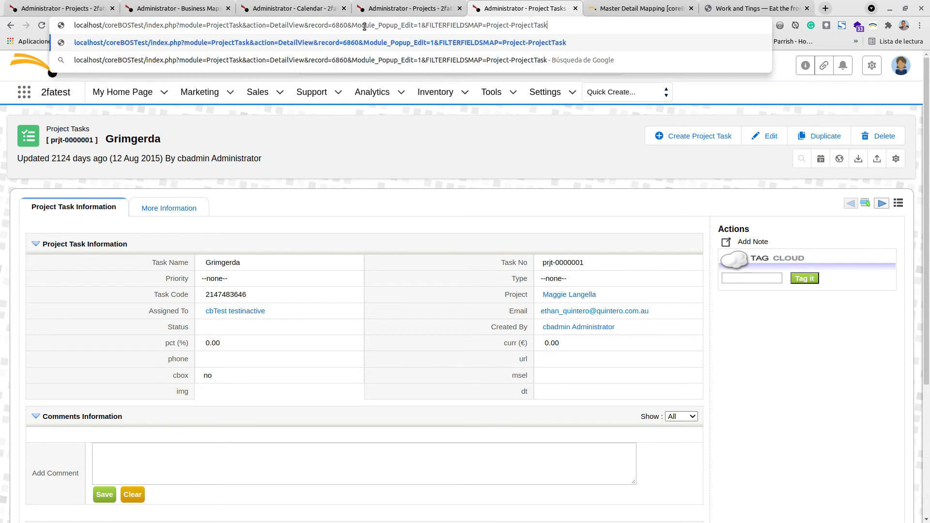
click(370, 26)
key(Return)
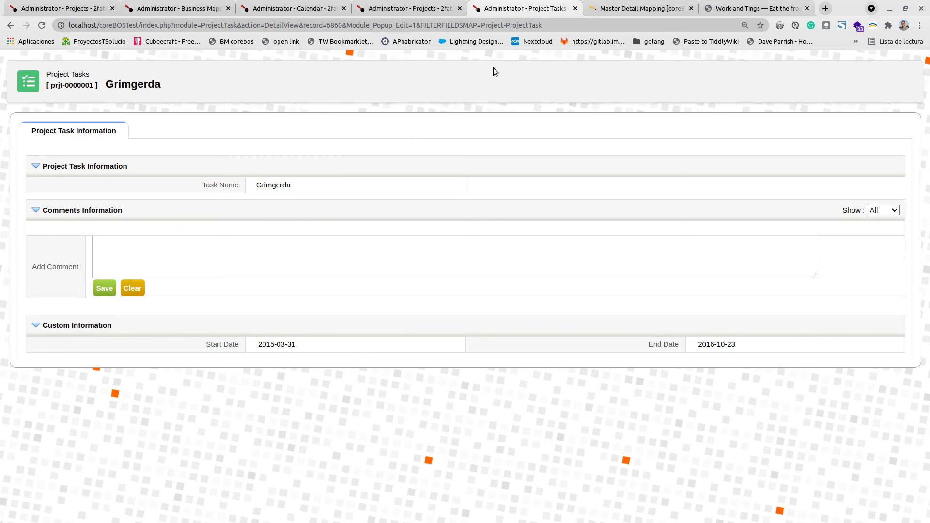
- Remove the &FILTERFIELDSMAP=Project-ProjectTask parameter from the task's address and reload the detail view
click(457, 26)
click(456, 26)
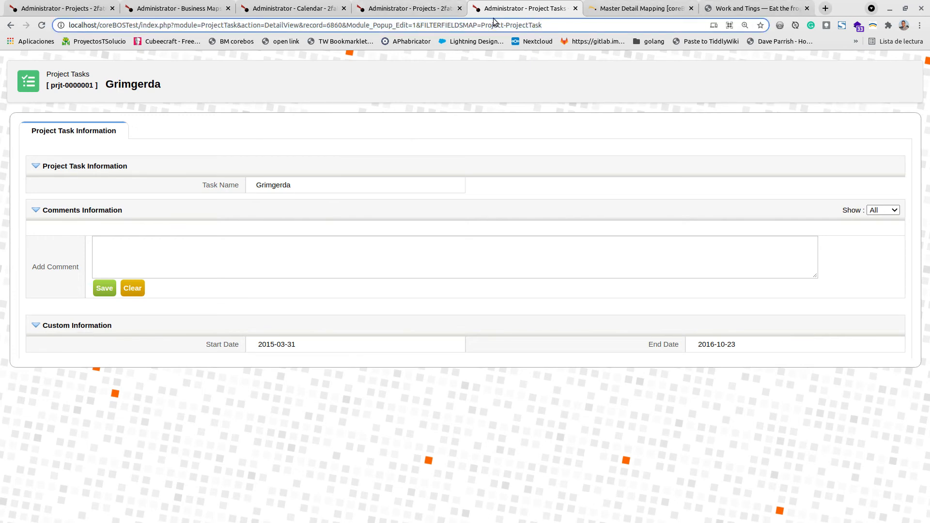
drag(491, 26, 539, 25)
mouse_move(297, 193)
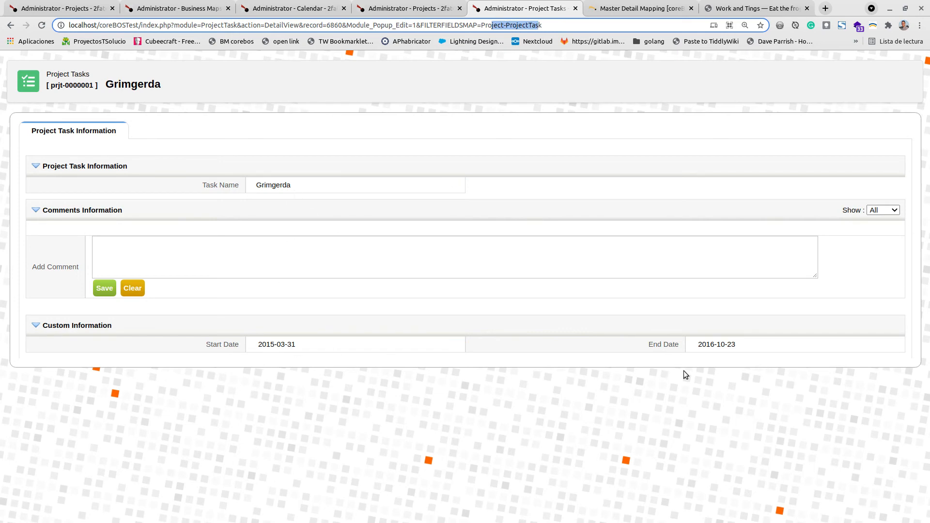
mouse_move(735, 352)
click(452, 27)
drag(415, 27, 579, 24)
key(BackSpace)
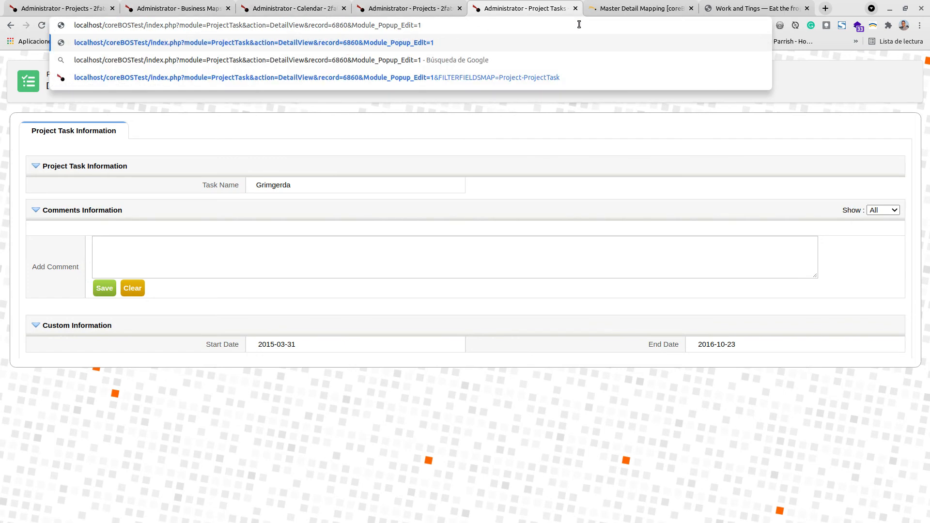
key(Return)
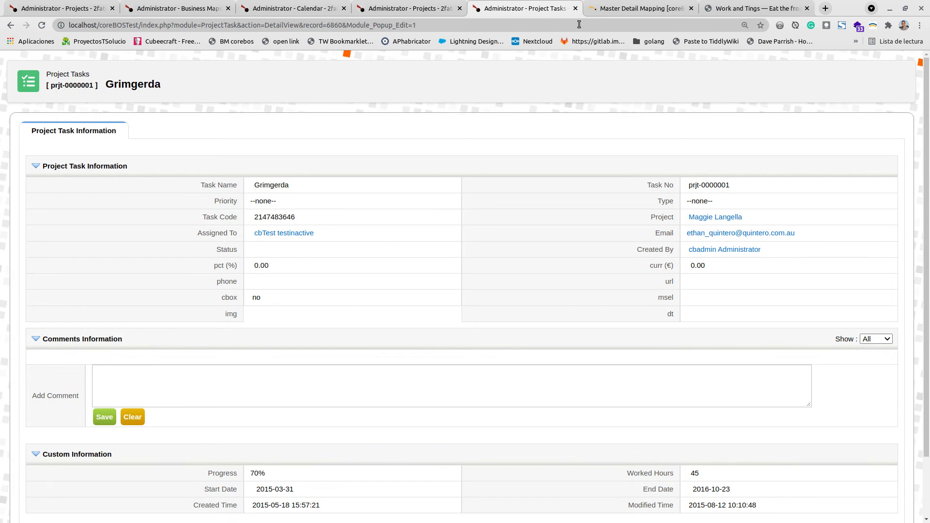
- Scroll through the task's popup-mode detail view and examine its address
scroll(239, 217, down, 2)
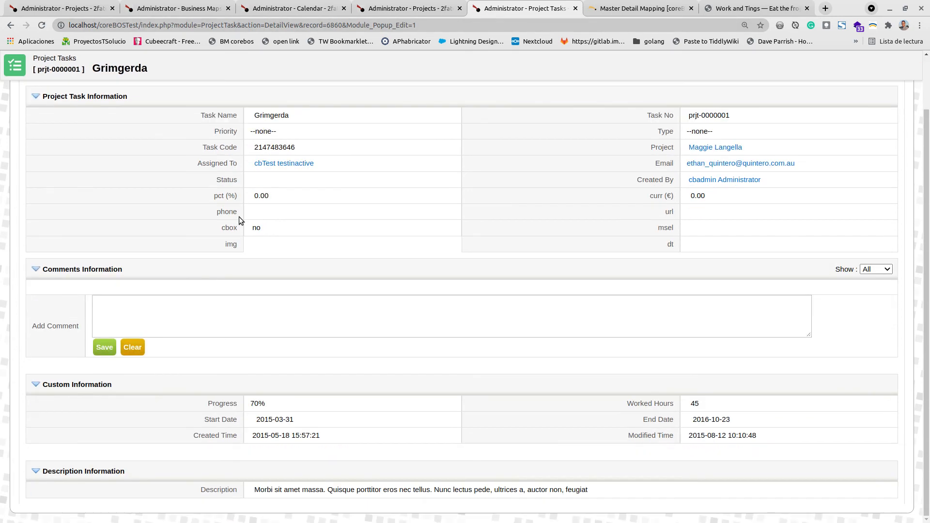
scroll(240, 216, up, 2)
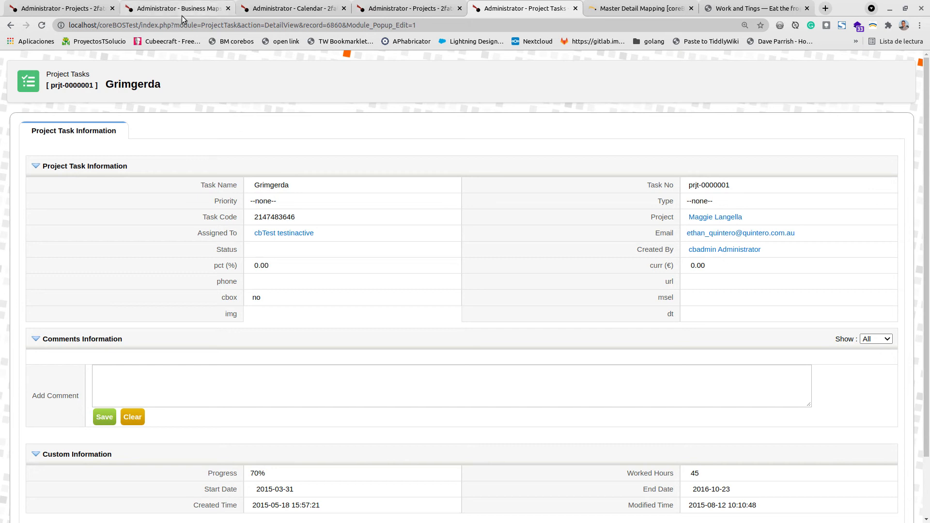
drag(99, 25, 437, 32)
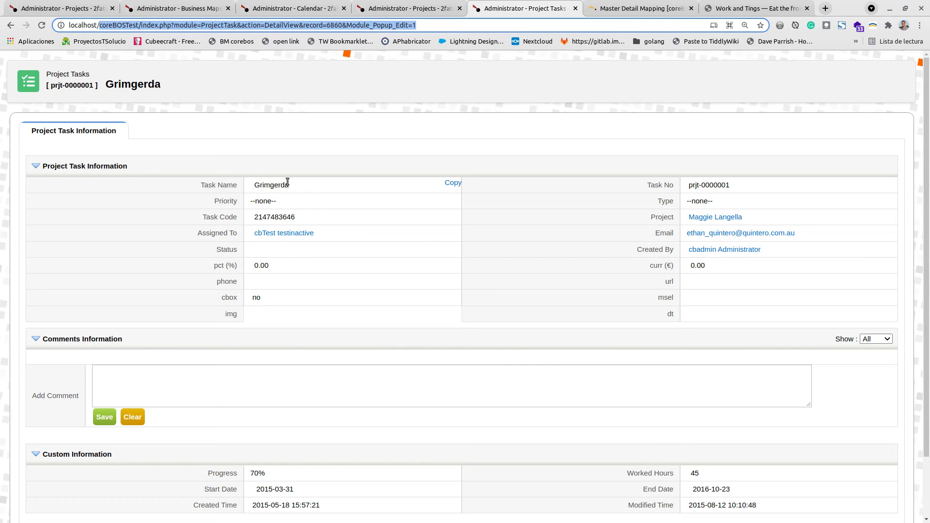
click(261, 26)
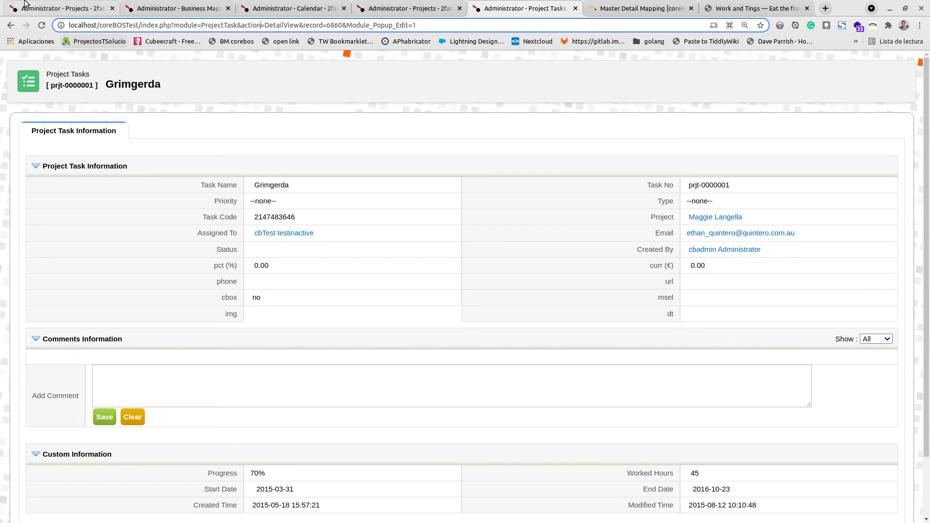
- Return to the coreBOS Tests Suite project record and close the leftover Project Task popup window
click(48, 8)
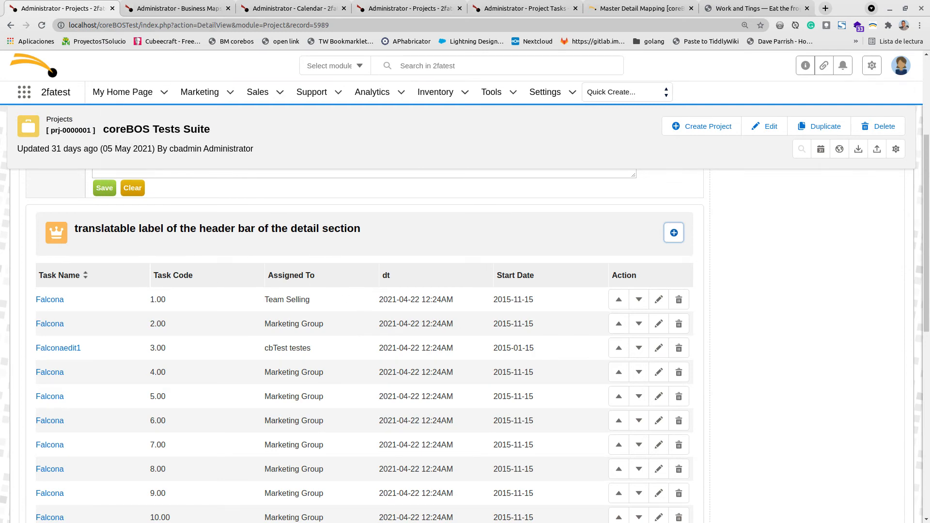
key(alt+Tab)
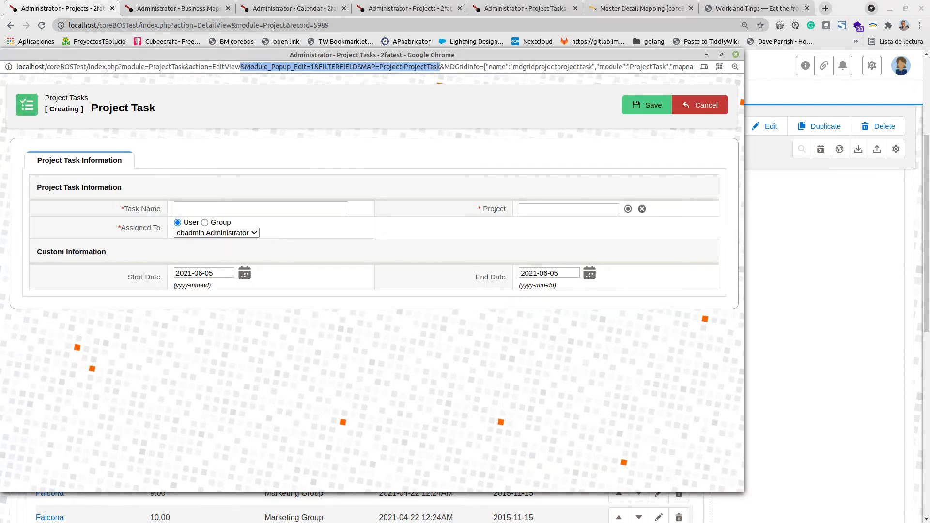
click(735, 54)
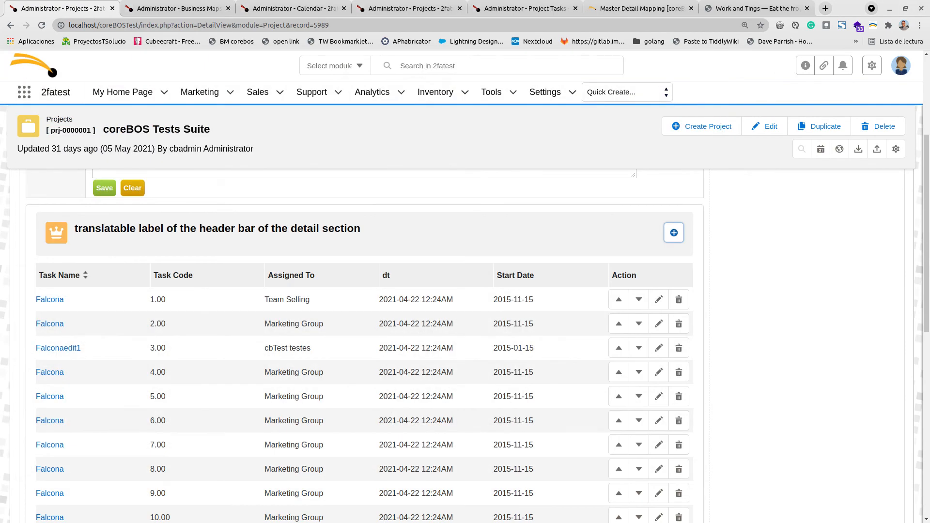
- Bring up the developer tools beside the project page, clear the log and switch to the Console panel
key(alt+Tab)
drag(580, 75, 297, 48)
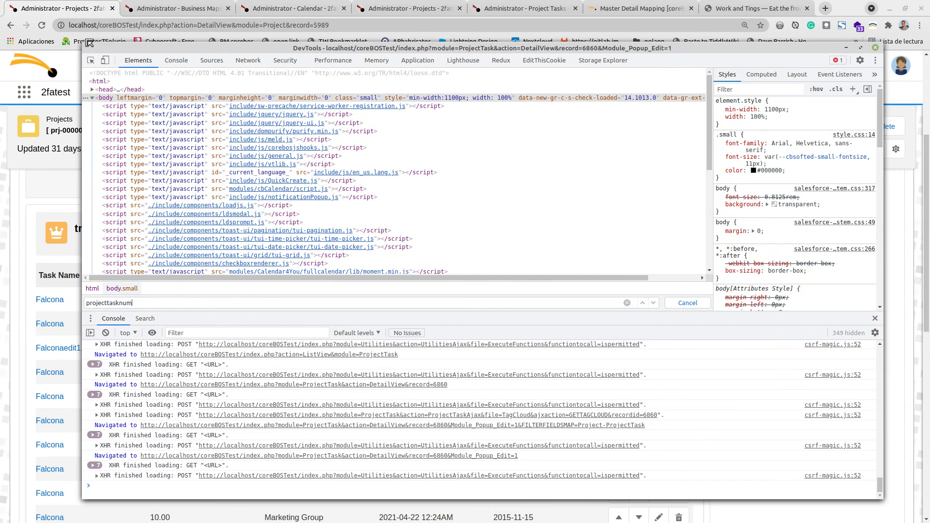
drag(90, 43, 569, 26)
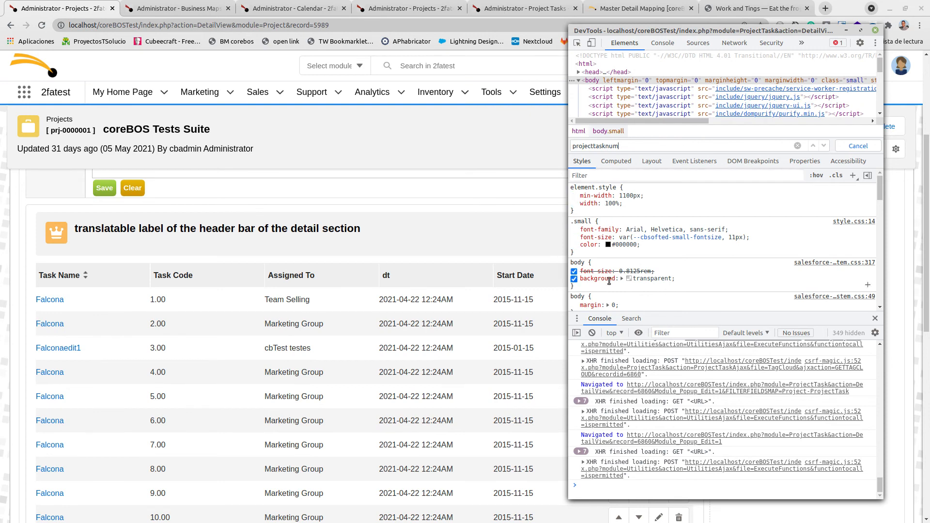
click(591, 333)
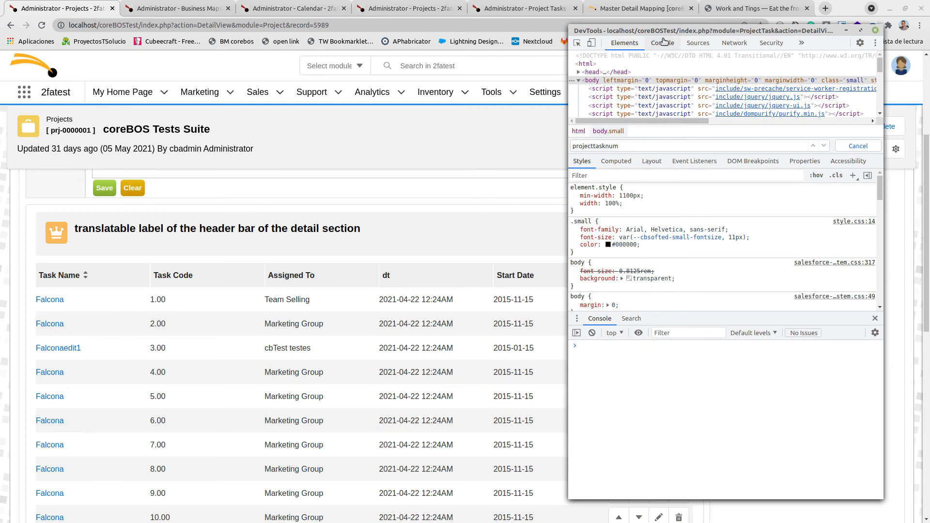
click(662, 43)
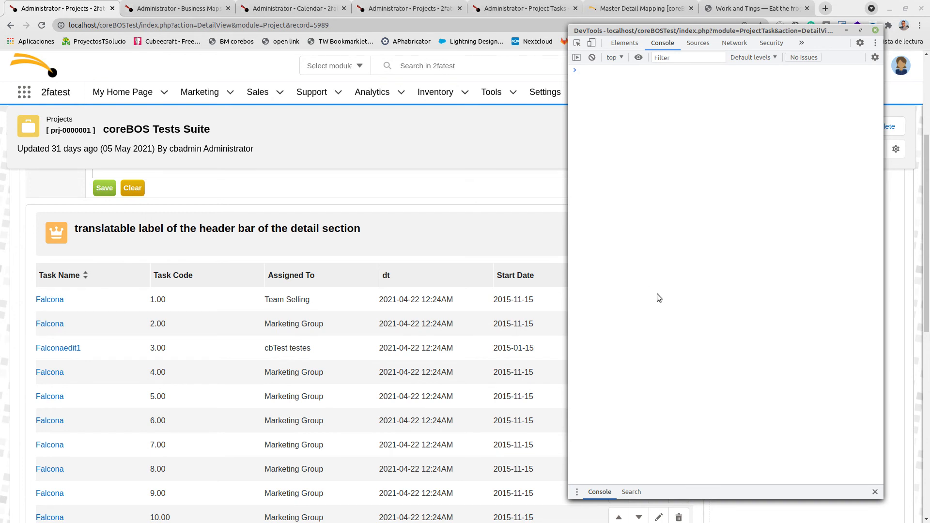
- Copy the masterdetailwork.MDView('mdgridprojectprojecttask', 'ProjectTask', 44570); call from the notes page and paste it into the project page's console
click(756, 8)
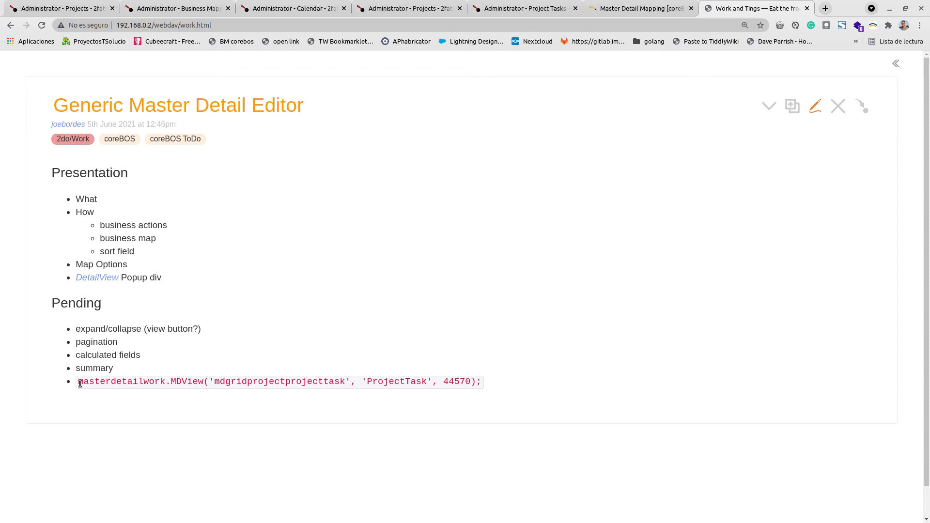
drag(78, 382, 500, 383)
key(ctrl+c)
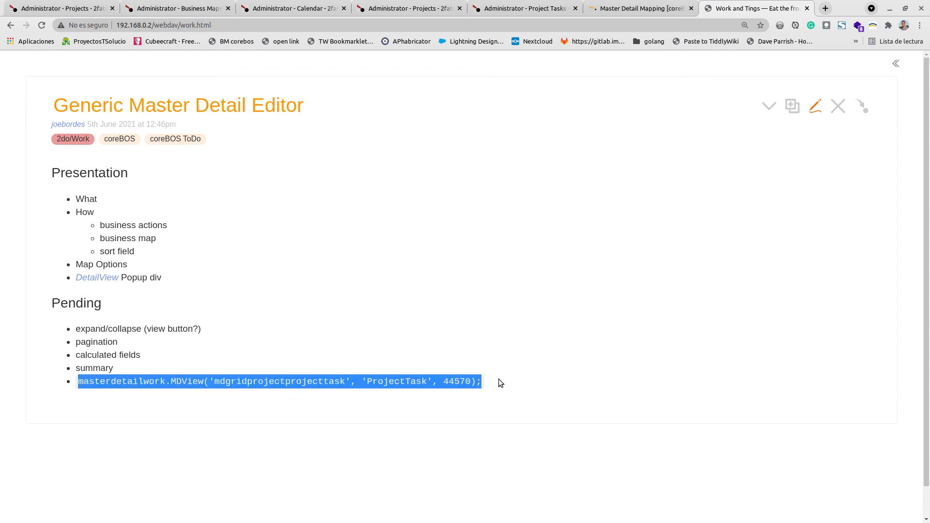
key(alt+Tab)
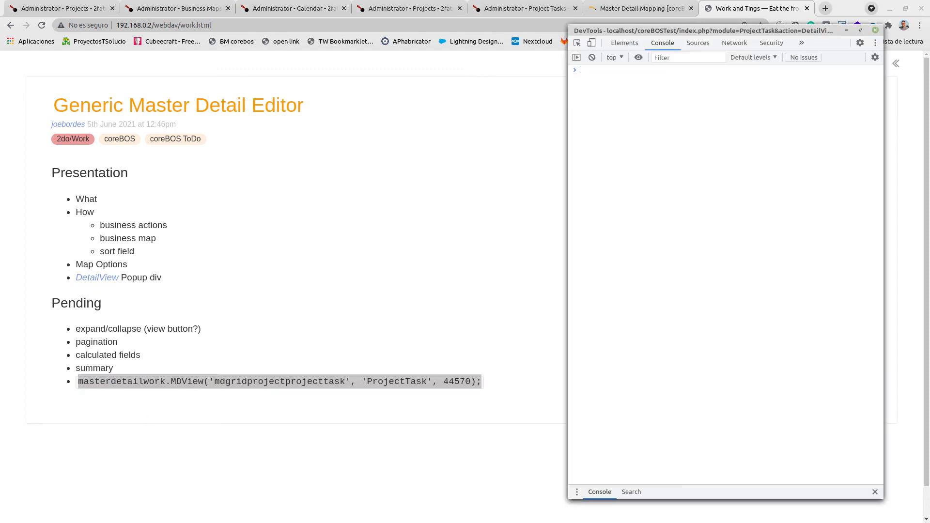
click(56, 6)
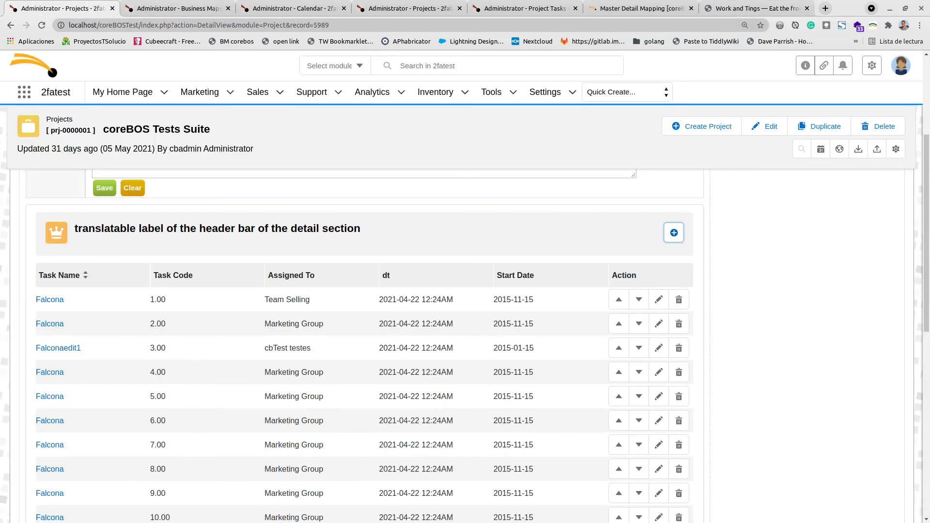
key(alt+Tab)
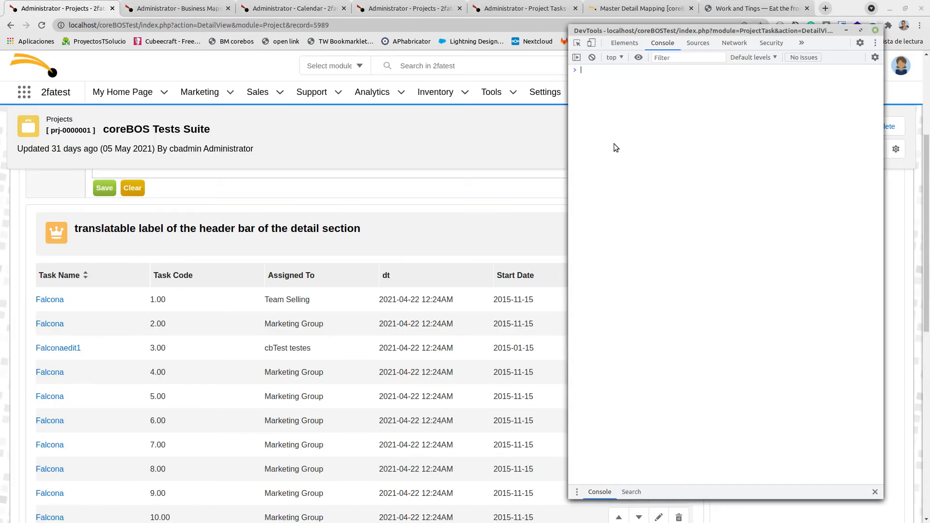
key(ctrl+v)
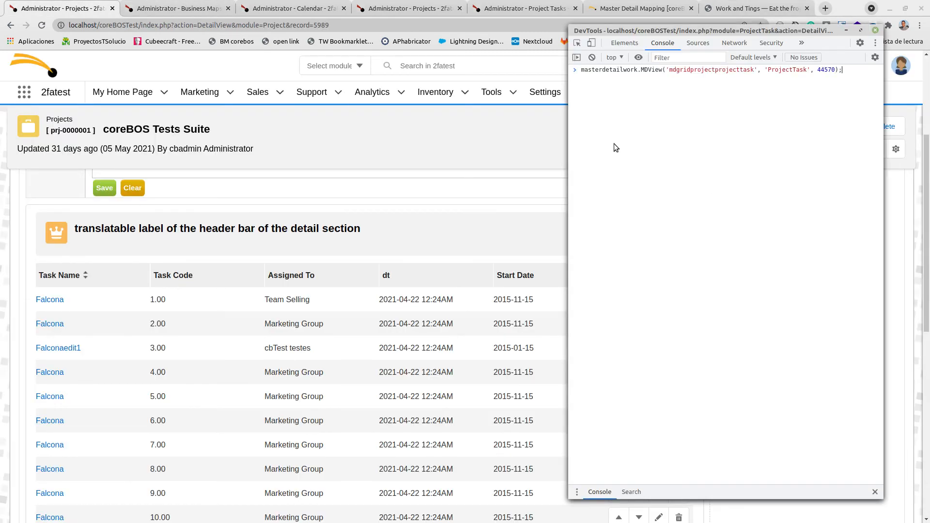
- Highlight the function name, map name and module arguments of the pasted console command
double_click(603, 71)
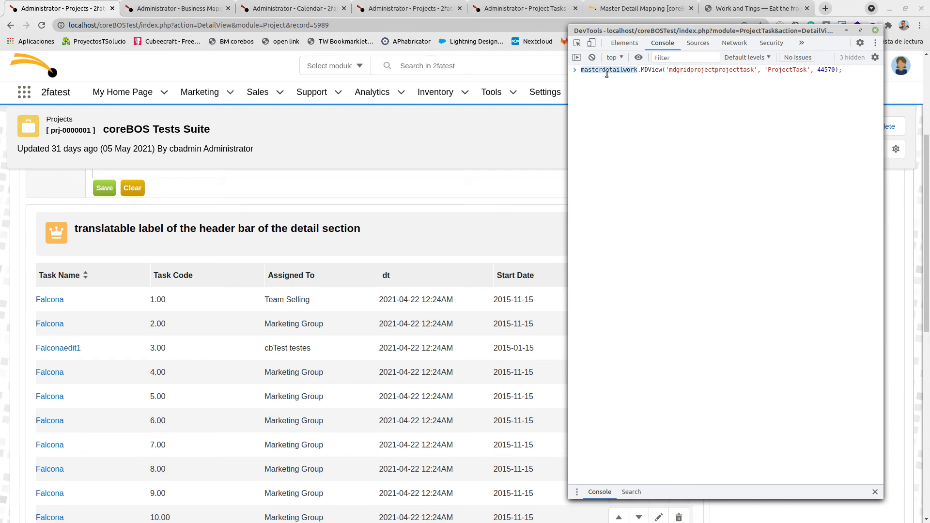
click(650, 71)
double_click(650, 71)
double_click(685, 71)
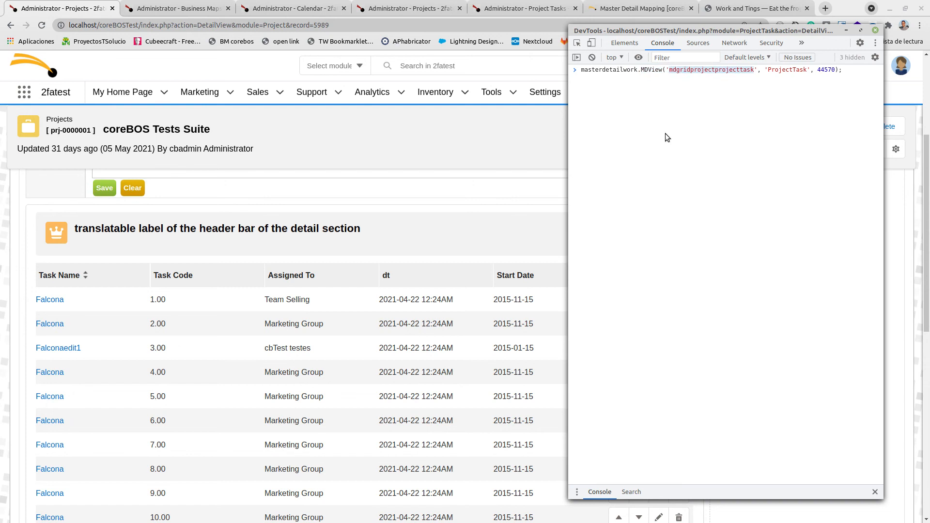
click(787, 71)
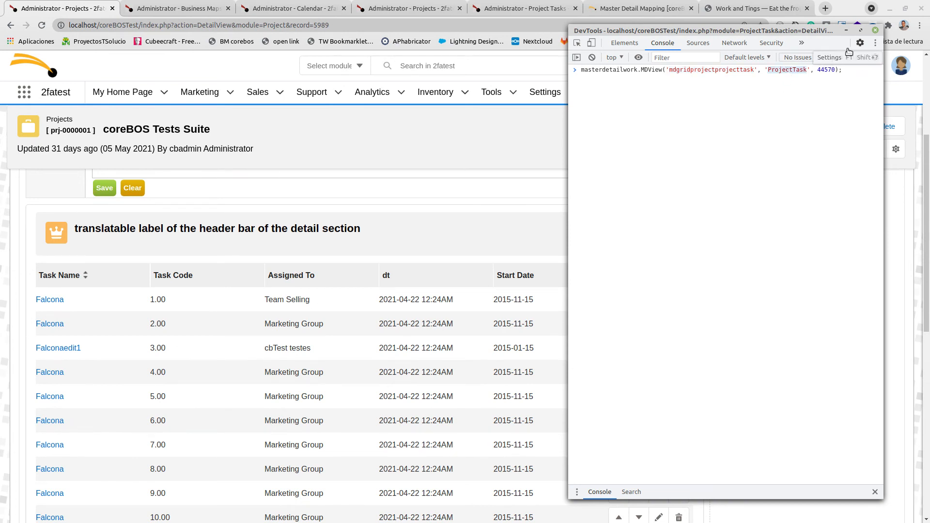
- Highlight the record ID, map name and masterdetailwork object inside the pasted MDView console command
double_click(836, 71)
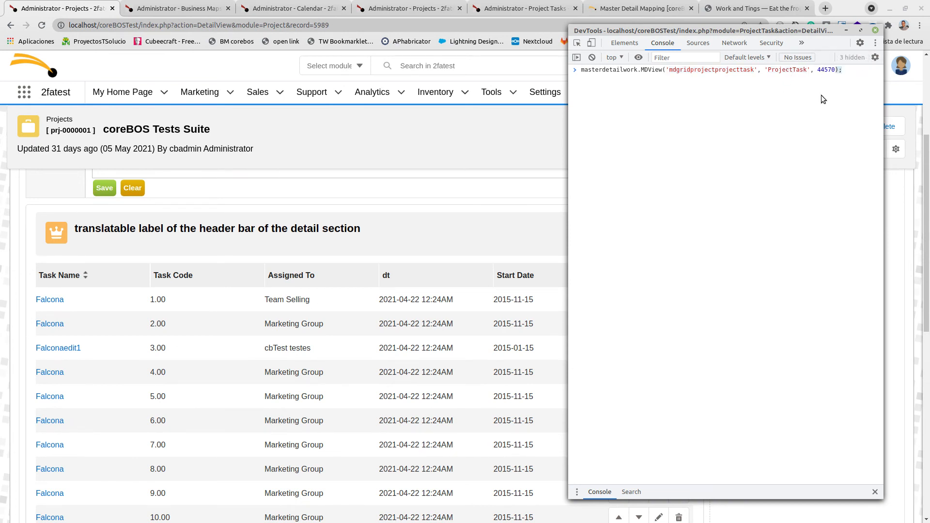
double_click(825, 70)
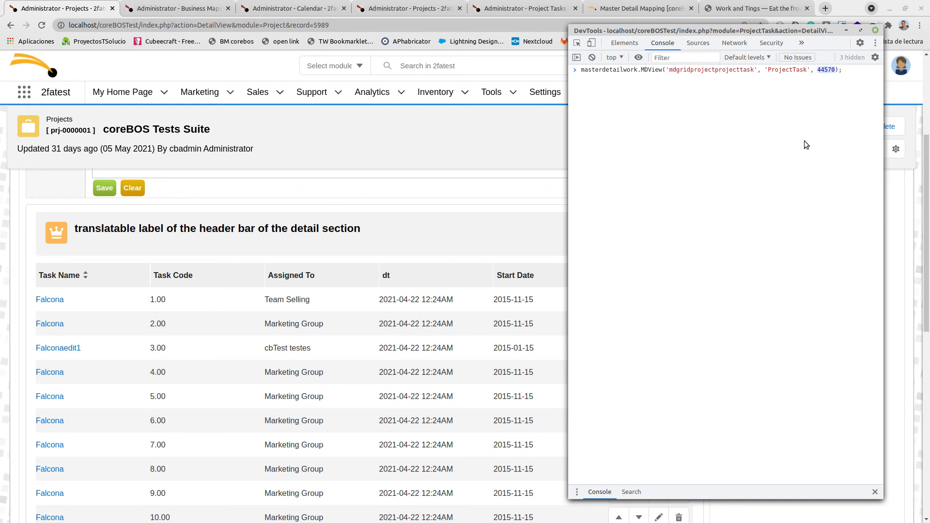
double_click(719, 71)
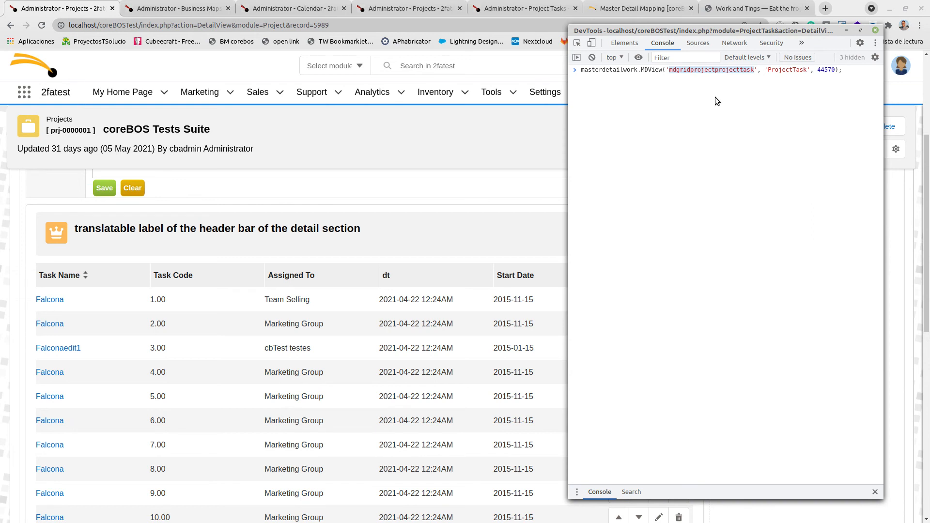
double_click(615, 71)
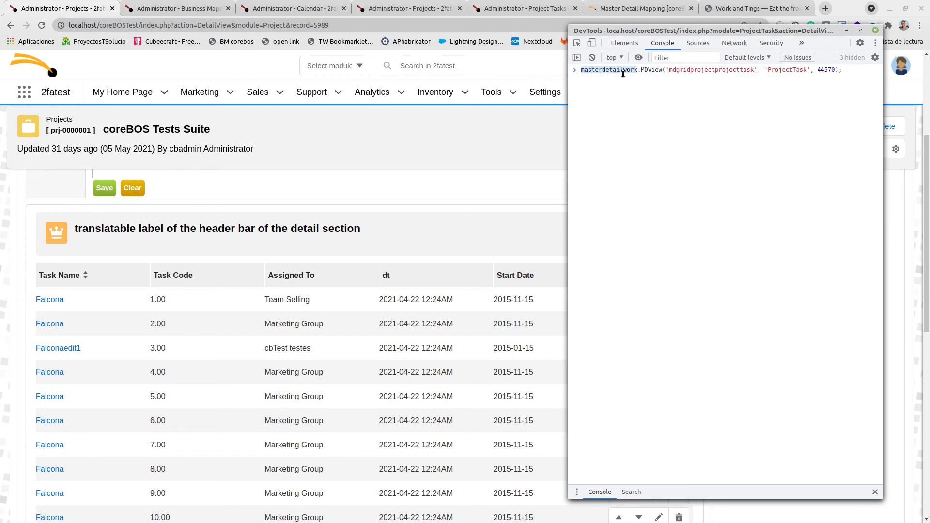
click(620, 71)
double_click(621, 70)
double_click(649, 71)
click(618, 71)
drag(671, 71, 768, 71)
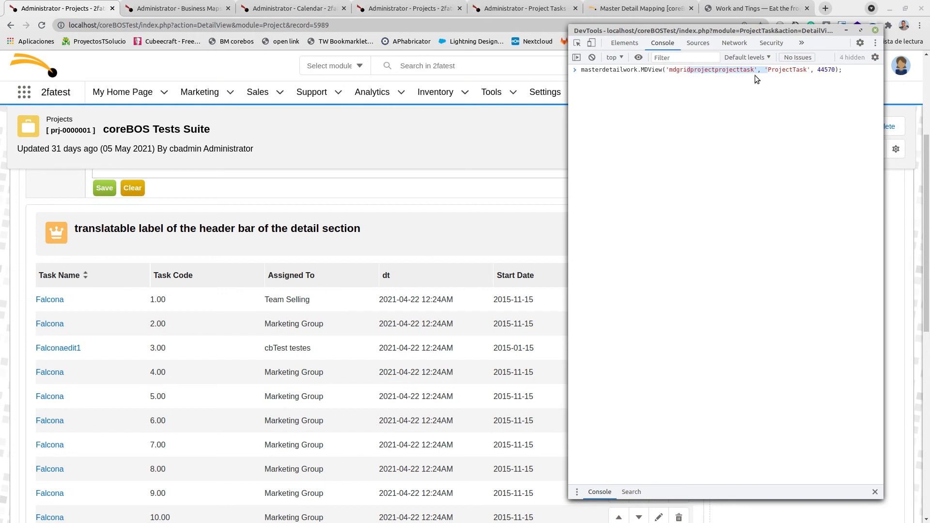
- Try to run the MDView command in the docked console, then select the output and close the developer tools
click(783, 71)
key(Return)
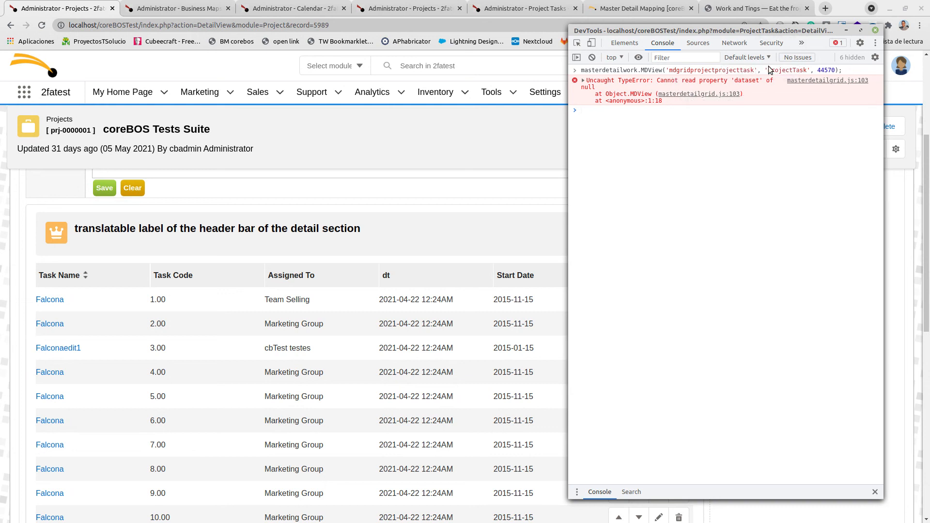
key(ctrl+a)
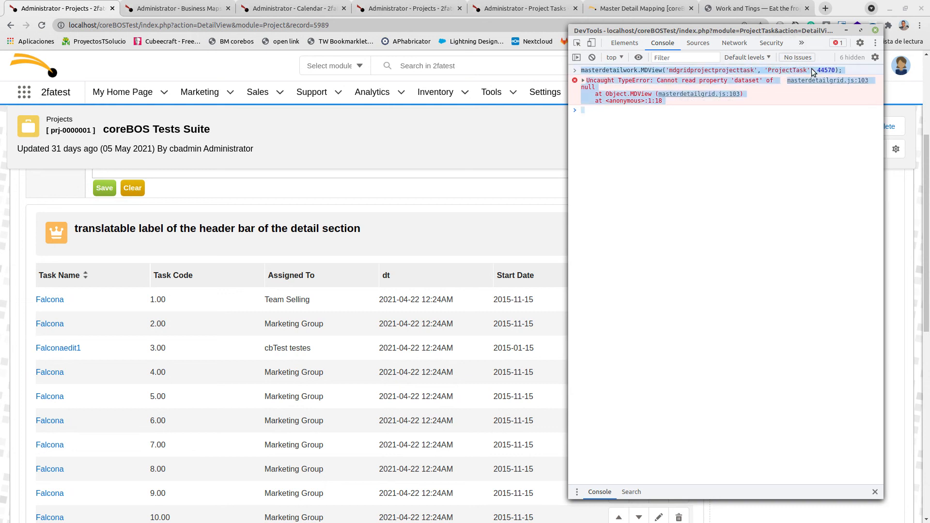
click(875, 31)
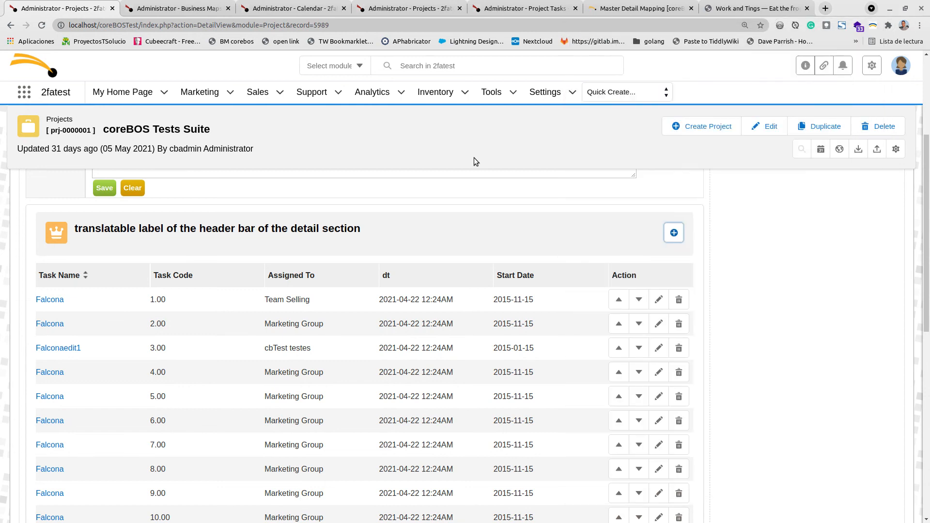
- Reopen the developer tools by inspecting the page, switch to Console, and paste and run the MDView command
right_click(469, 155)
click(530, 346)
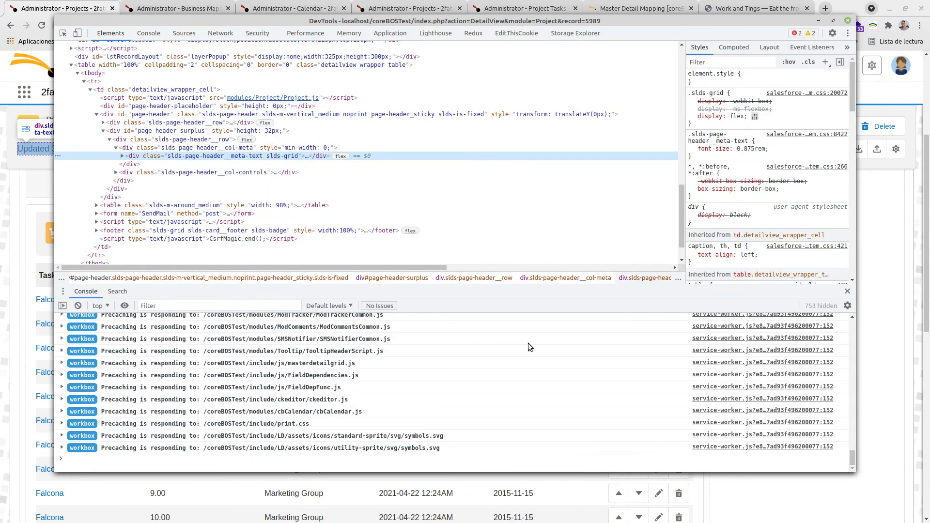
click(78, 306)
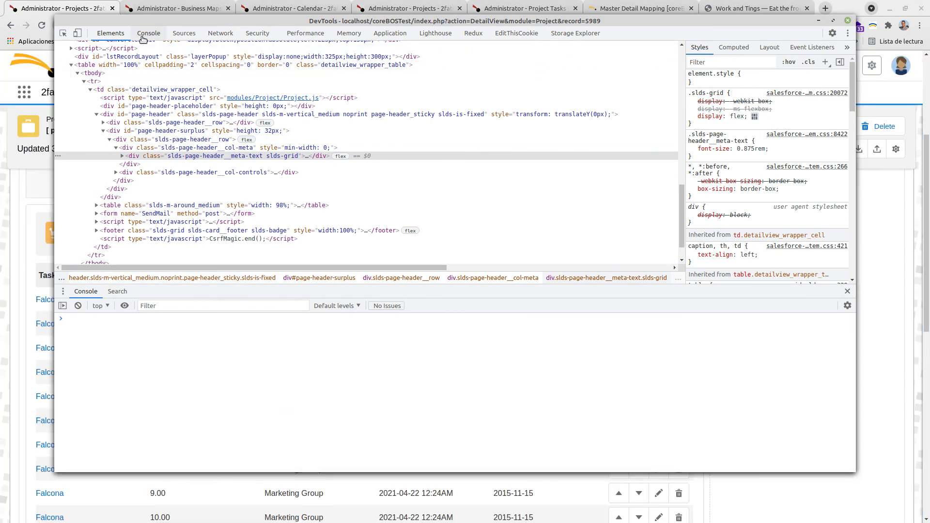
click(148, 33)
text(masterdetailwork.MDView('mdgridprojectprojecttask', 'ProjectTask', 44570);)
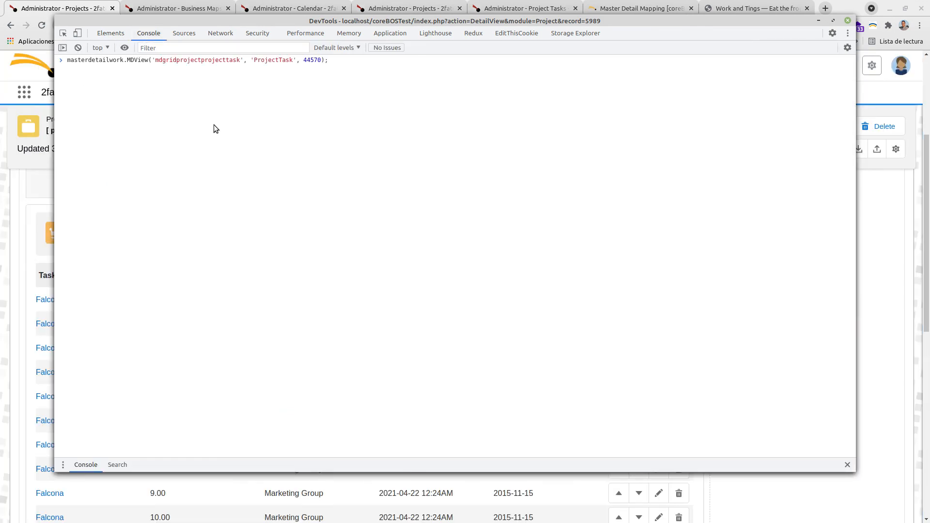
key(Return)
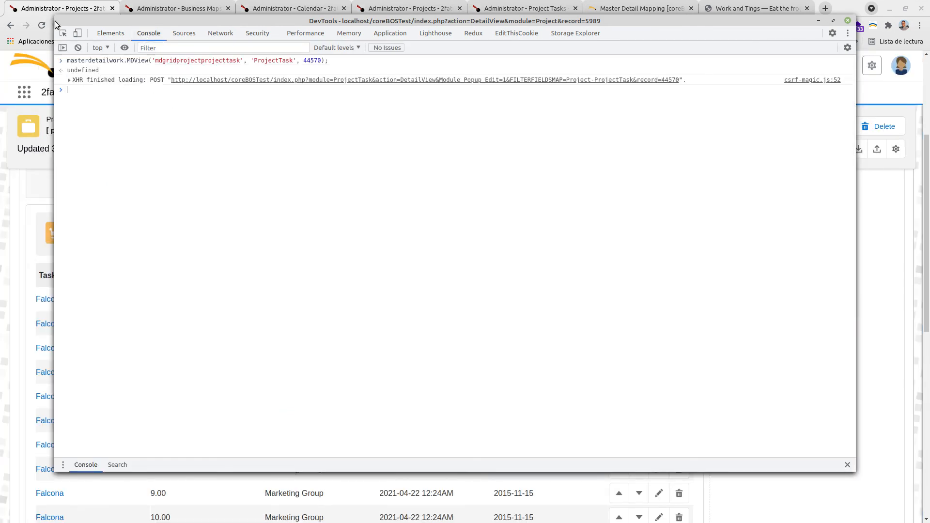
- Move the developer tools and the opened Project Task 333 popup aside to examine it, then close the popup
drag(60, 20, 598, 102)
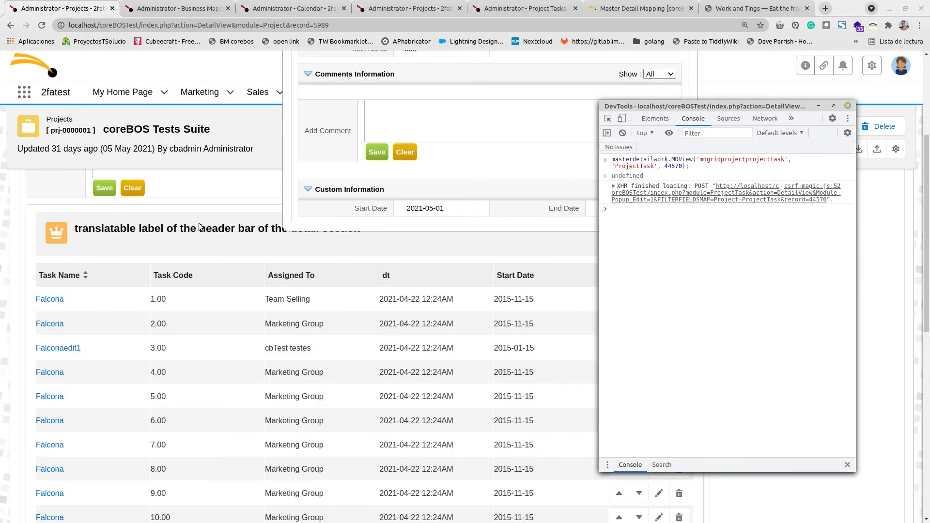
drag(731, 109, 782, 140)
scroll(438, 290, up, 4)
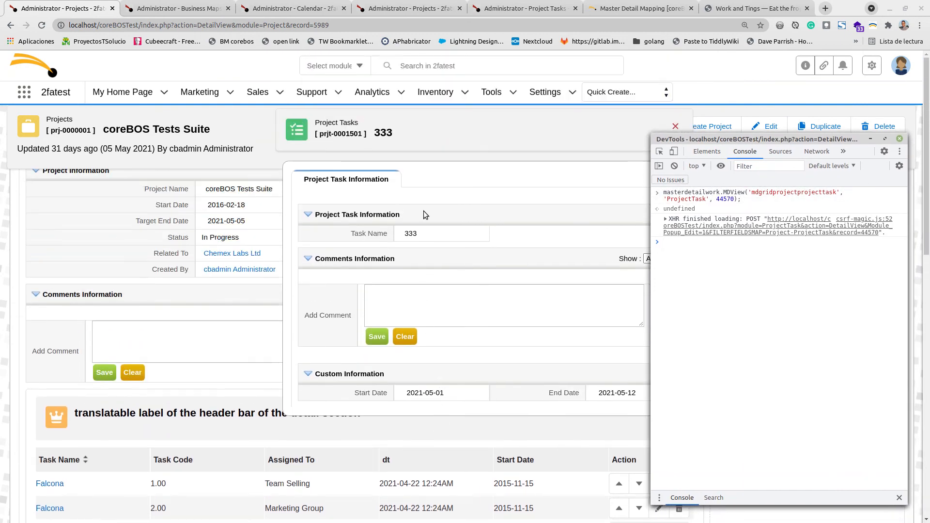
drag(452, 127, 315, 159)
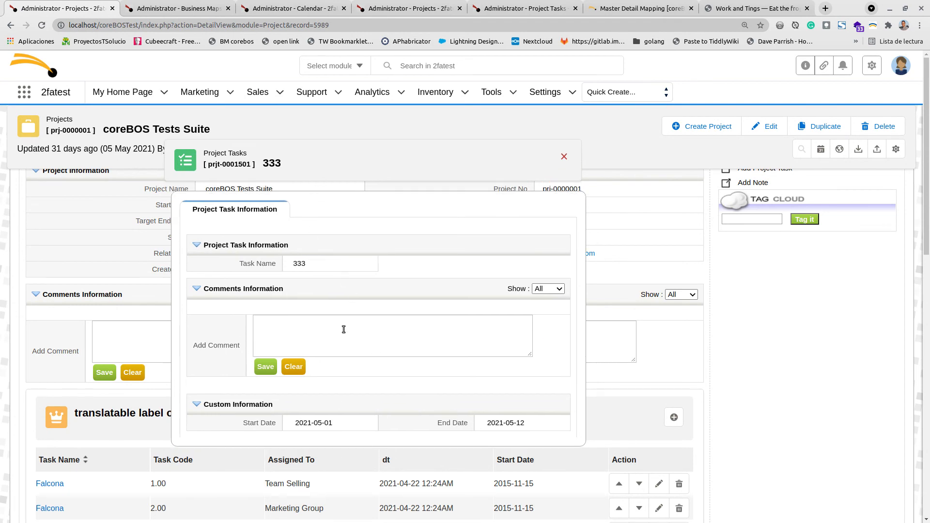
scroll(337, 326, down, 3)
scroll(338, 328, up, 2)
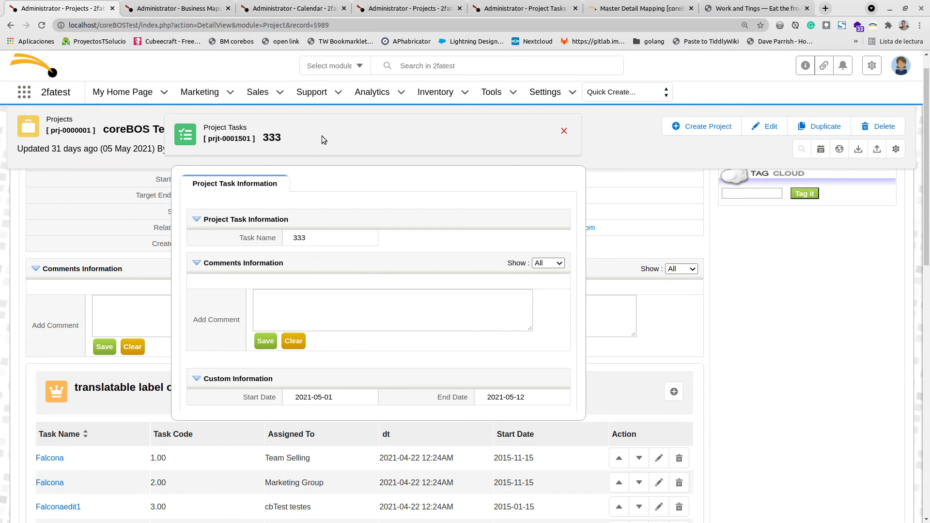
drag(322, 136, 308, 158)
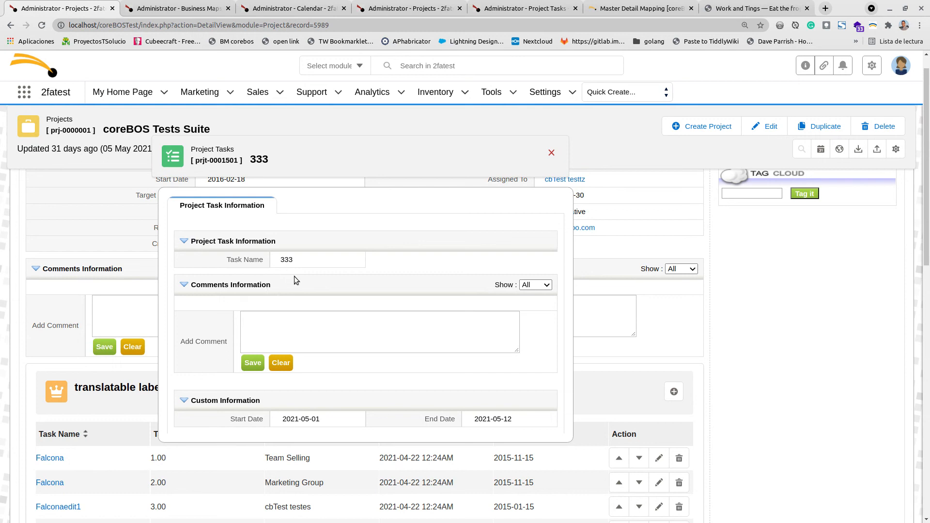
drag(347, 159, 363, 139)
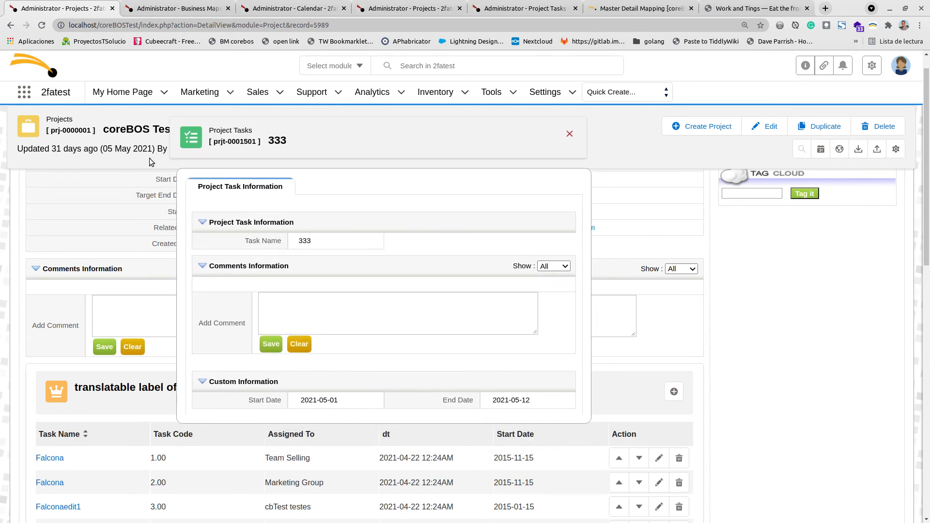
drag(301, 144, 388, 135)
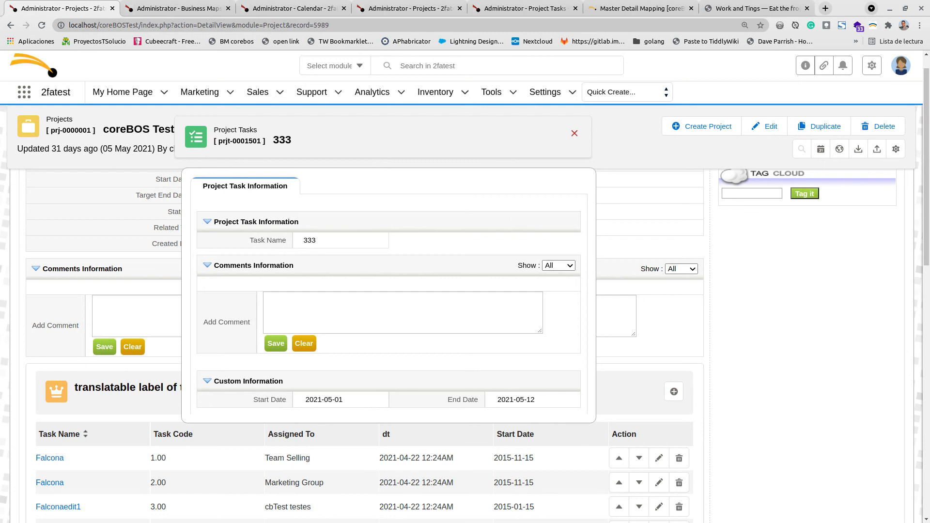
key(alt+Tab)
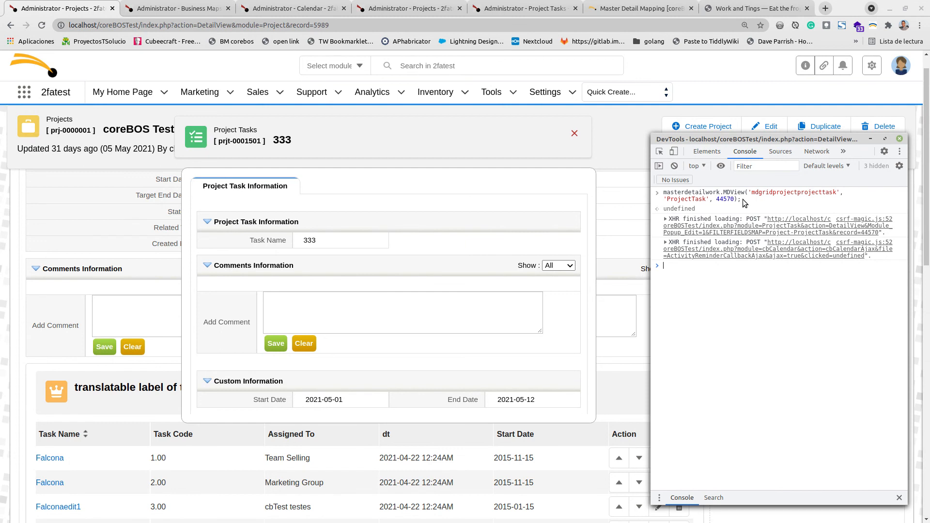
click(575, 133)
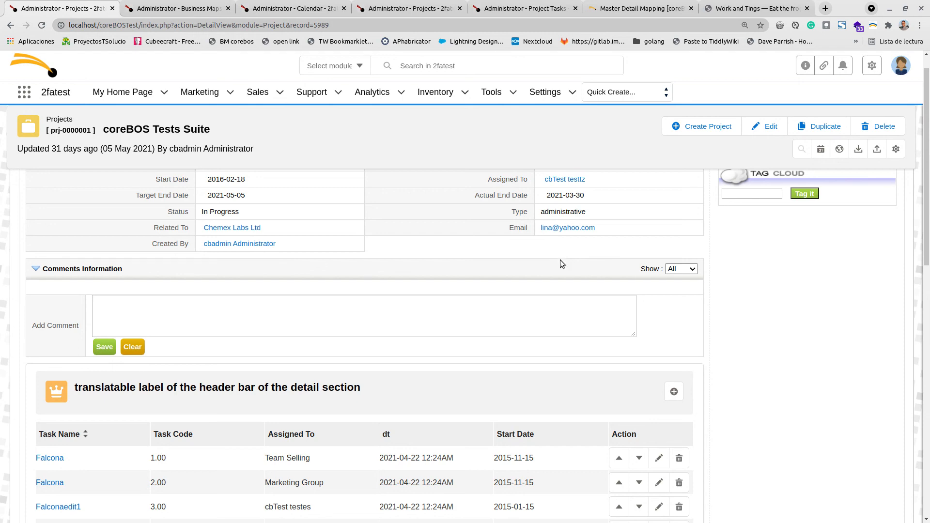
- Open the new Project Task creation popup from the Master Detail widget's add button, move it, and close it
scroll(619, 344, down, 3)
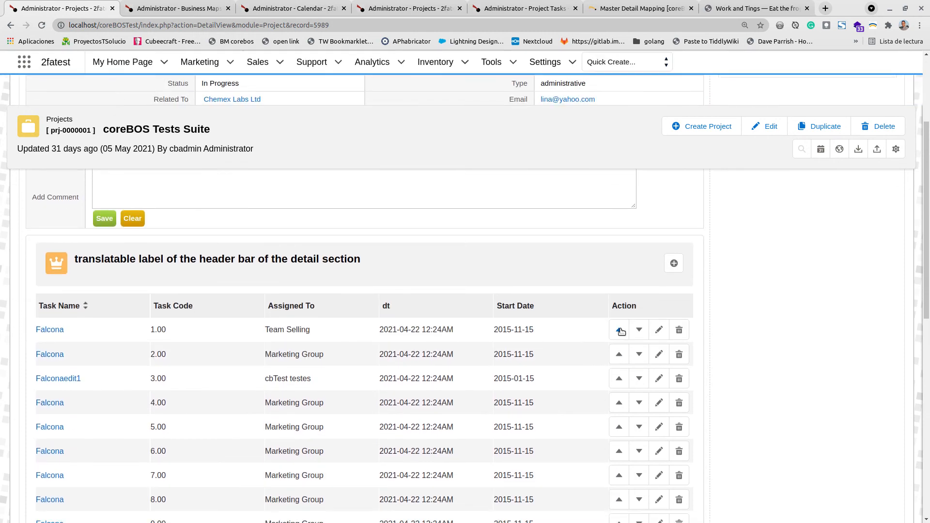
click(670, 265)
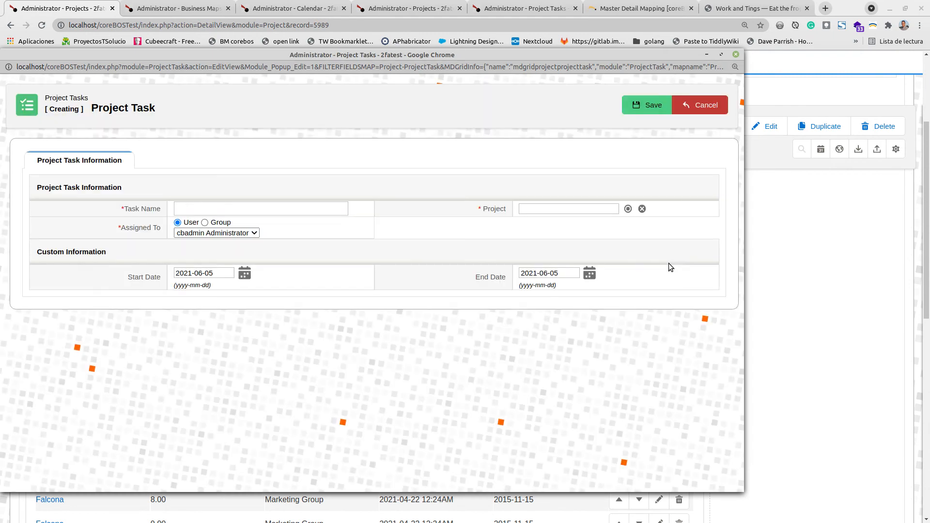
drag(382, 56, 428, 74)
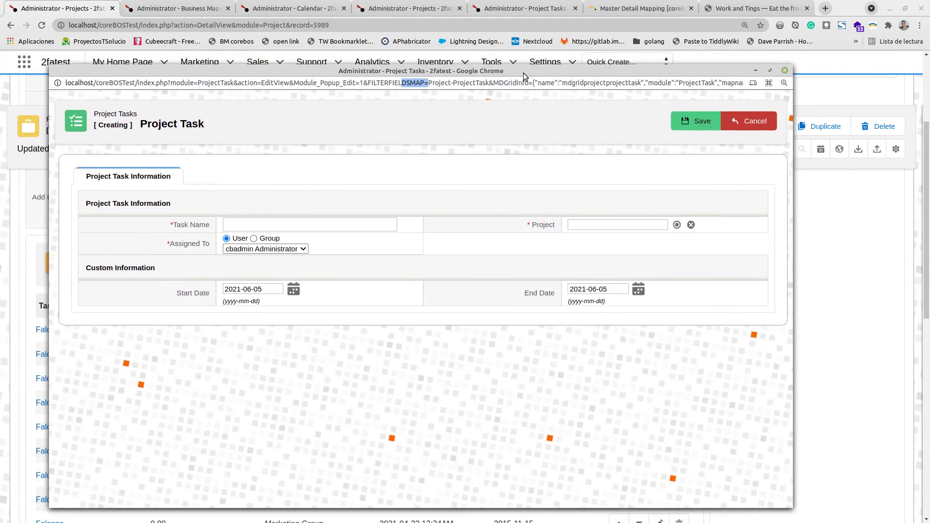
click(782, 72)
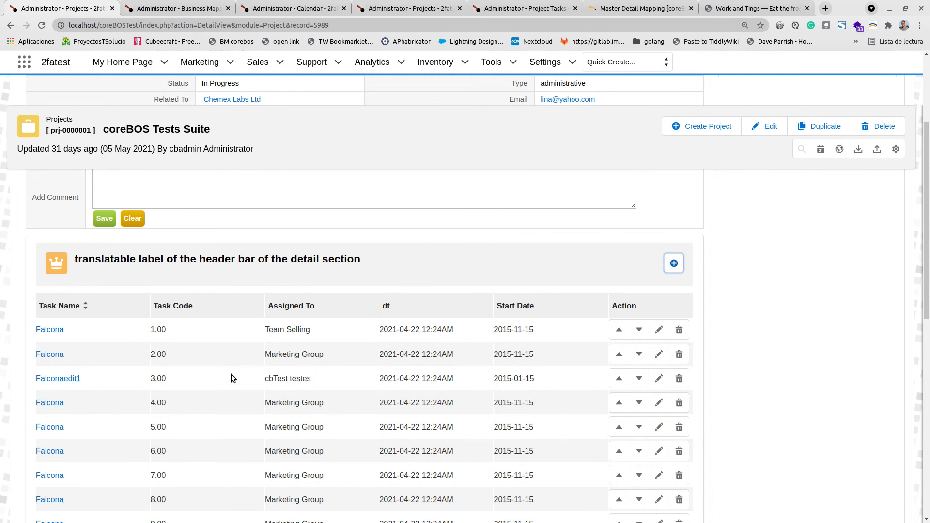
scroll(290, 407, down, 5)
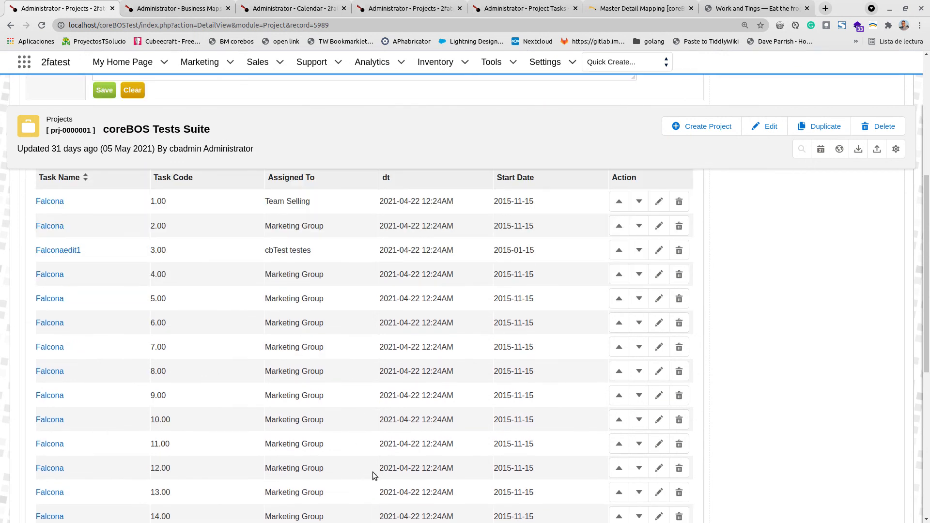
scroll(368, 466, up, 4)
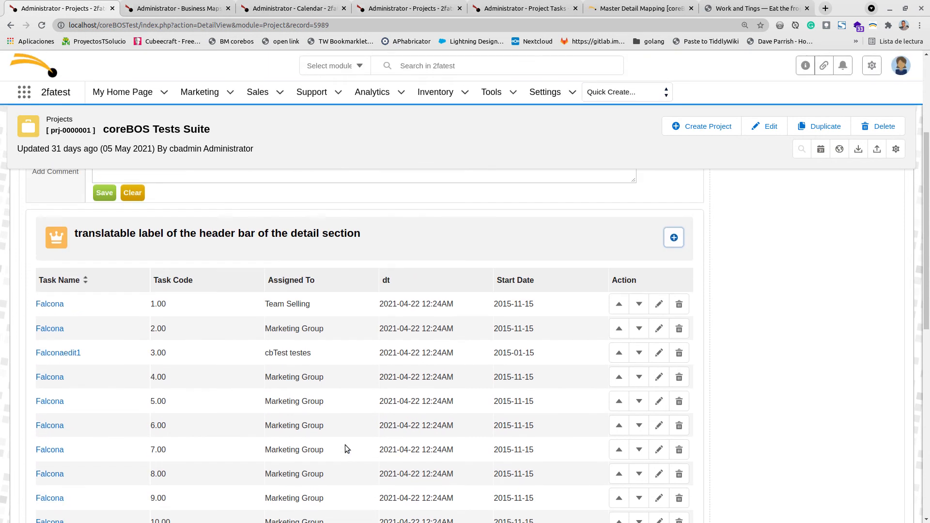